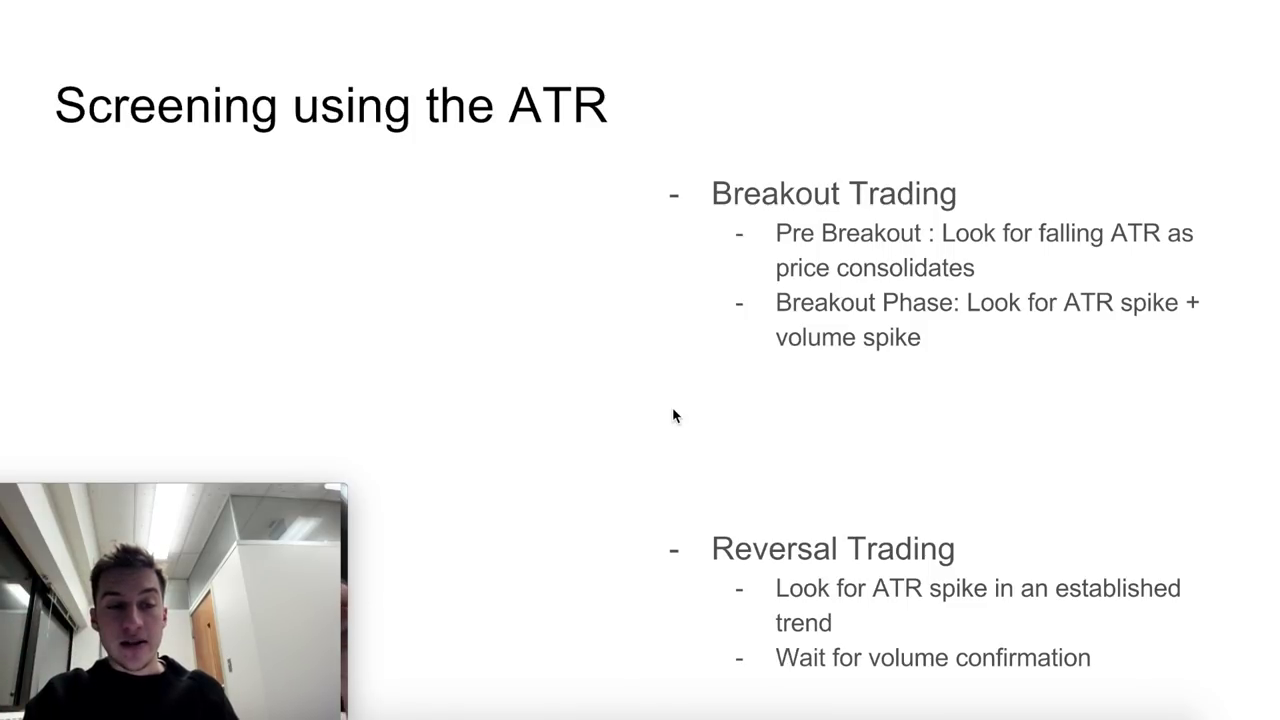
{"action": "key", "text": "Right"}
{"action": "key", "text": "Right"}
{"action": "key", "text": "Right"}
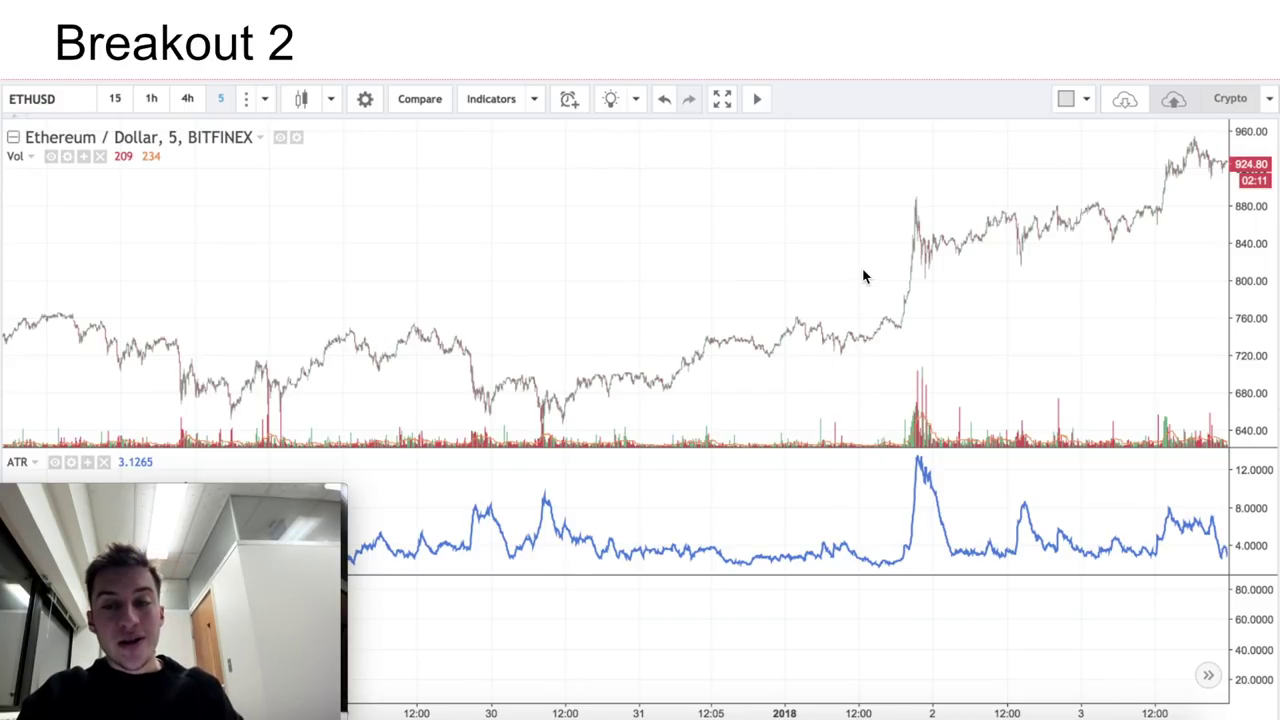
{"action": "key", "text": "Right"}
{"action": "key", "text": "Right"}
{"action": "key", "text": "Right"}
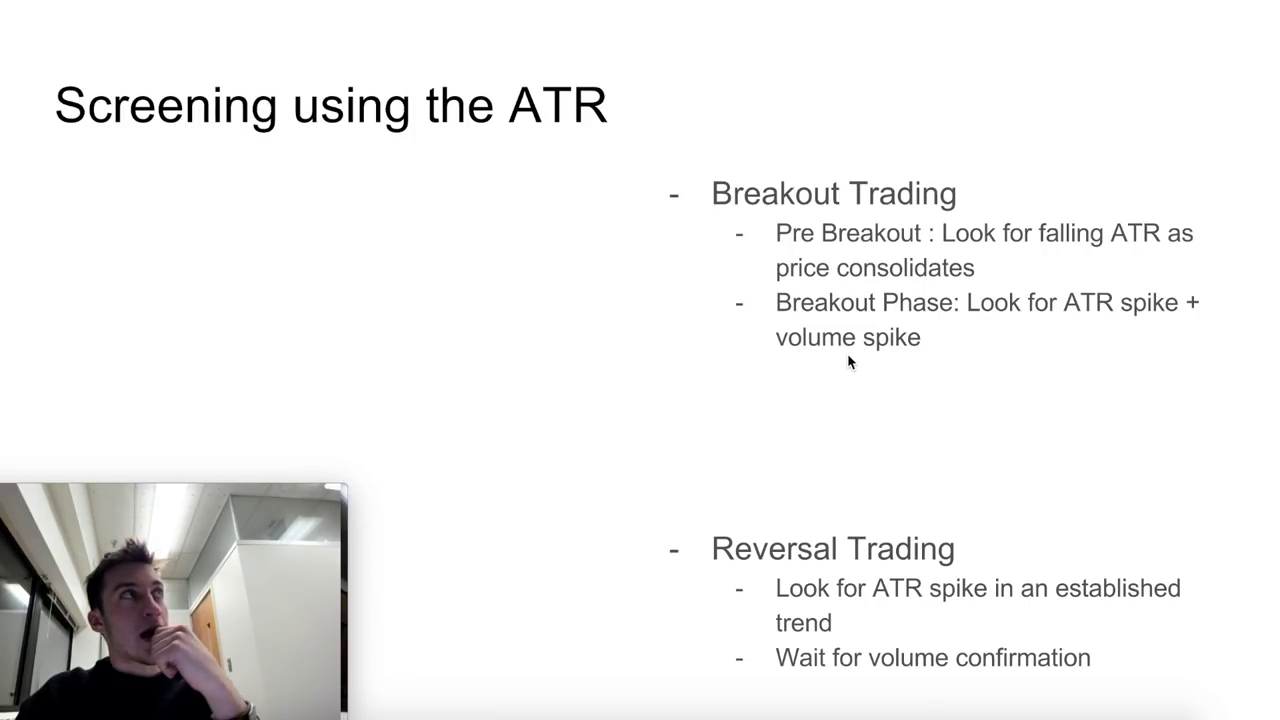
{"action": "key", "text": "Right"}
{"action": "key", "text": "Right"}
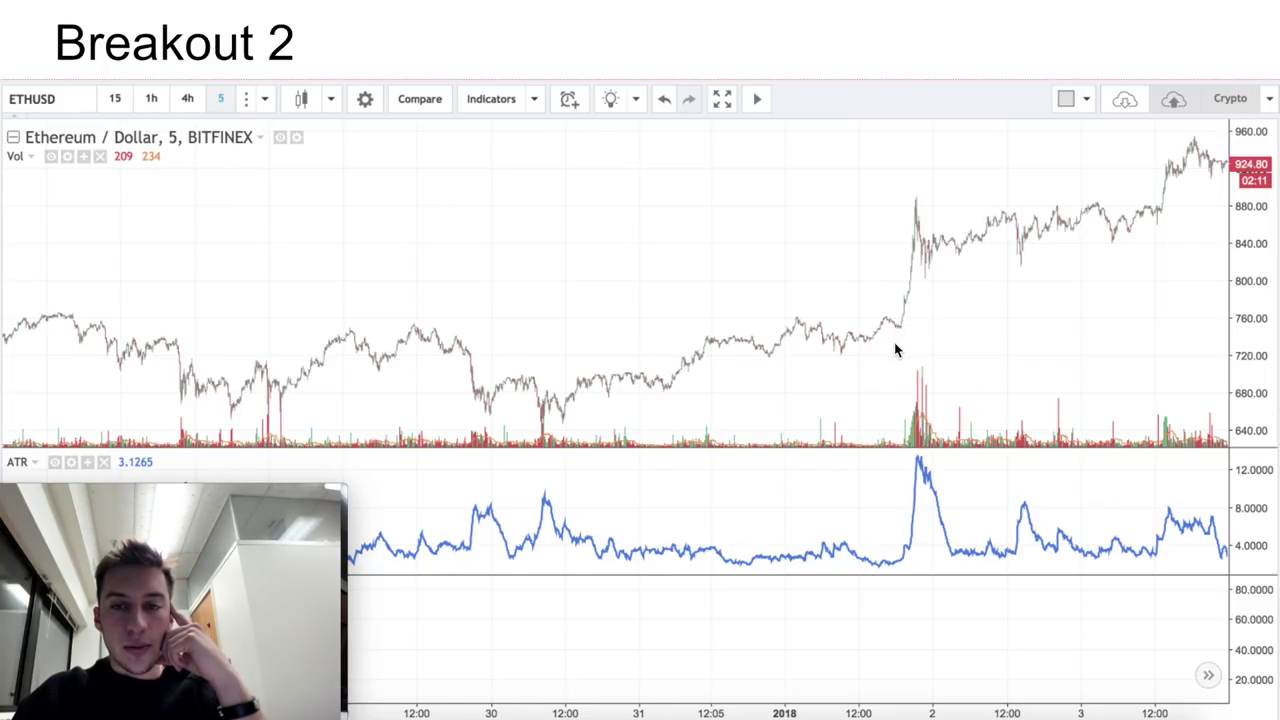
{"action": "key", "text": "Right"}
{"action": "key", "text": "Right"}
{"action": "key", "text": "Right"}
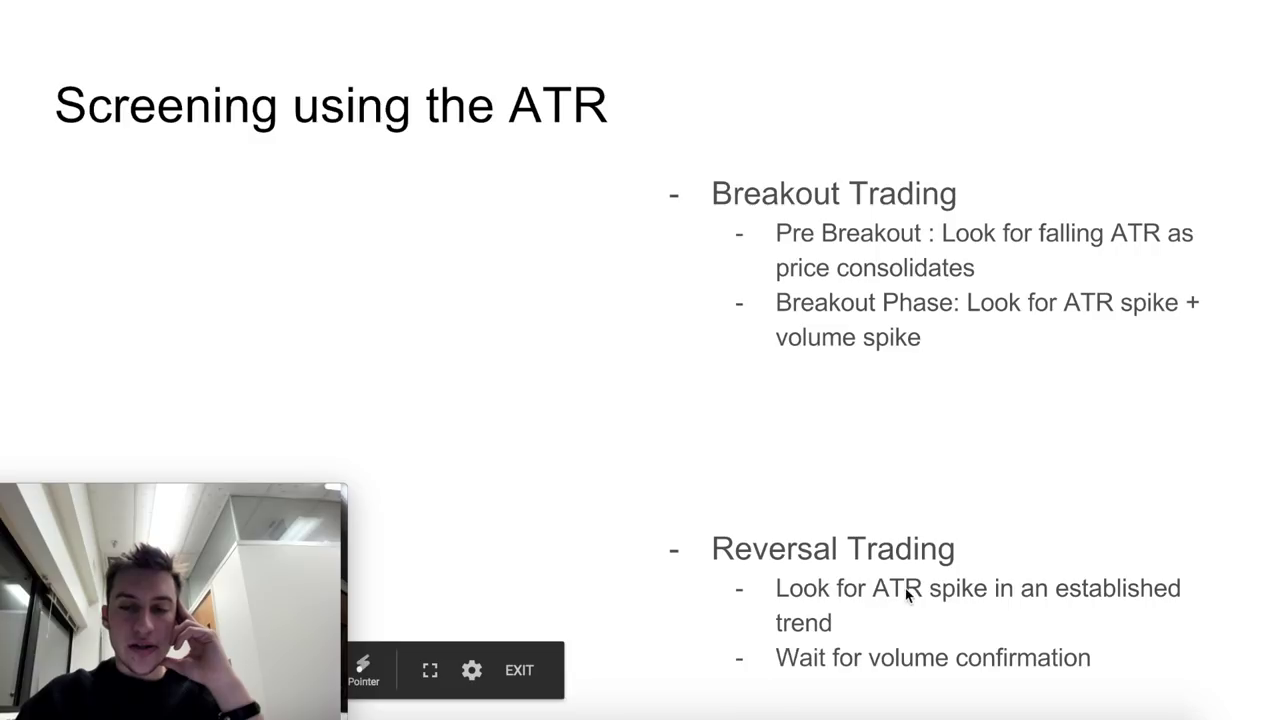
{"action": "left_click", "coordinate": [983, 597]}
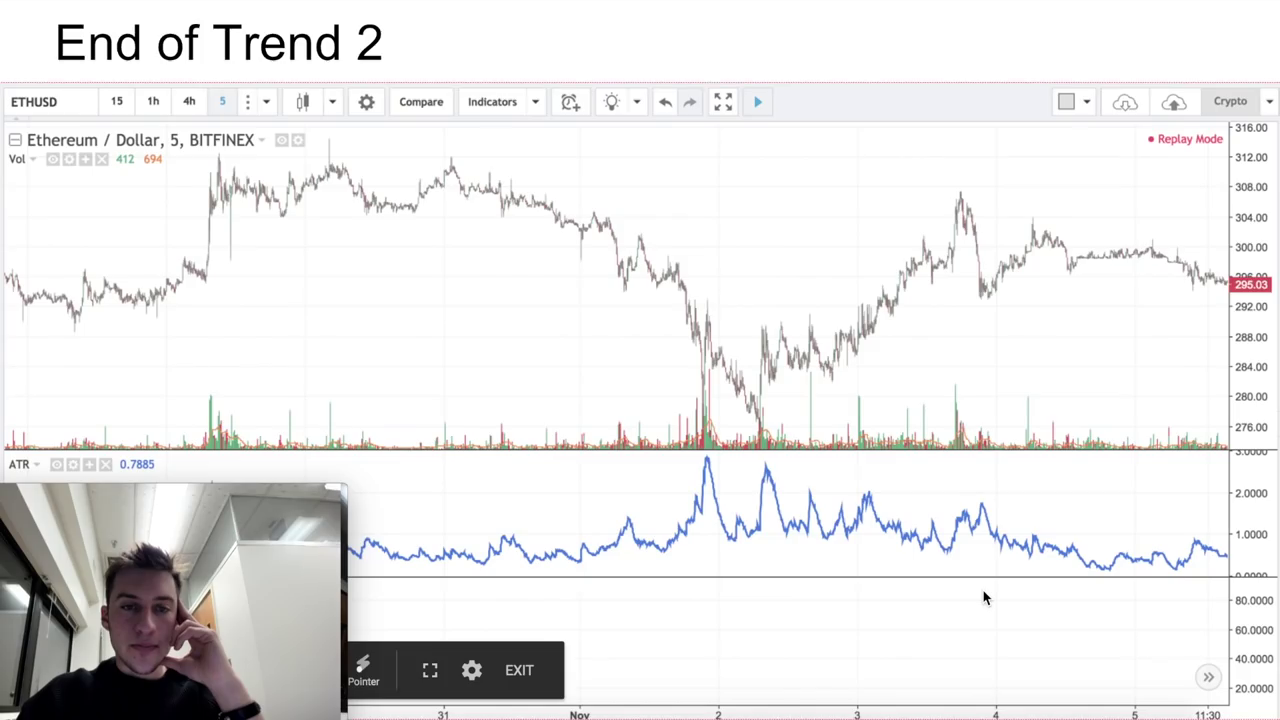
{"action": "key", "text": "Left"}
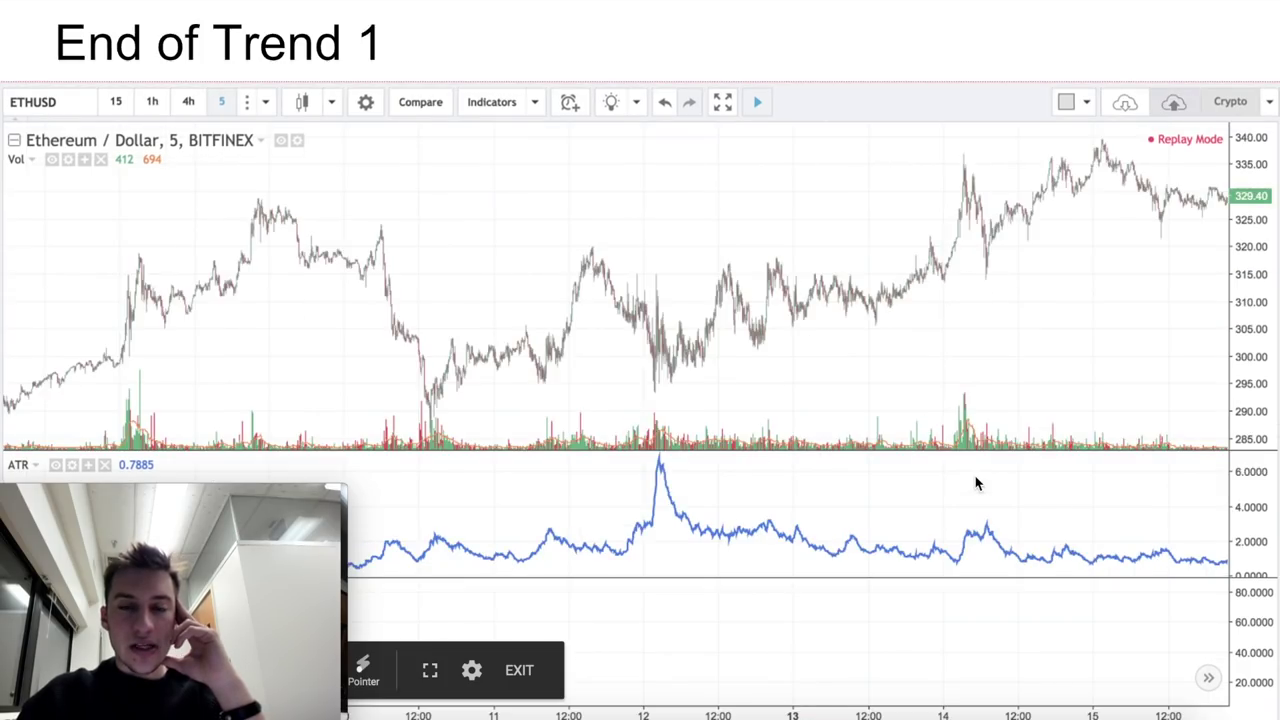
{"action": "key", "text": "Right"}
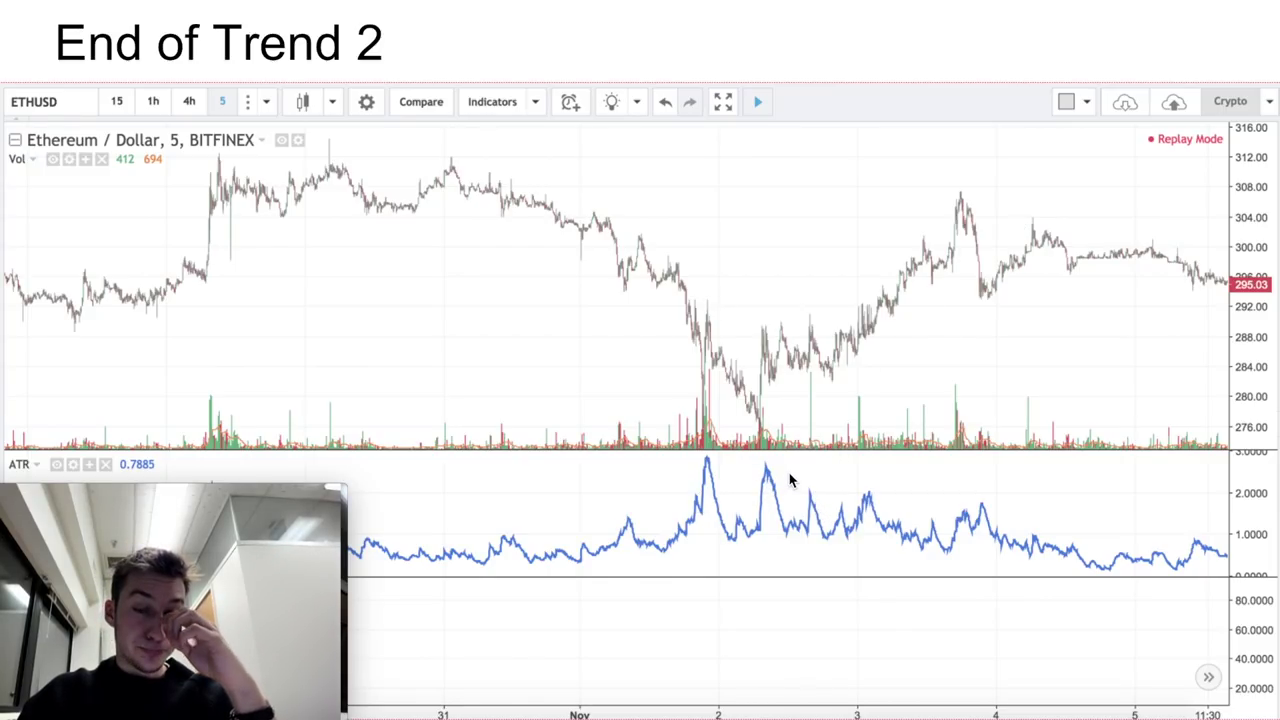
{"action": "key", "text": "Right"}
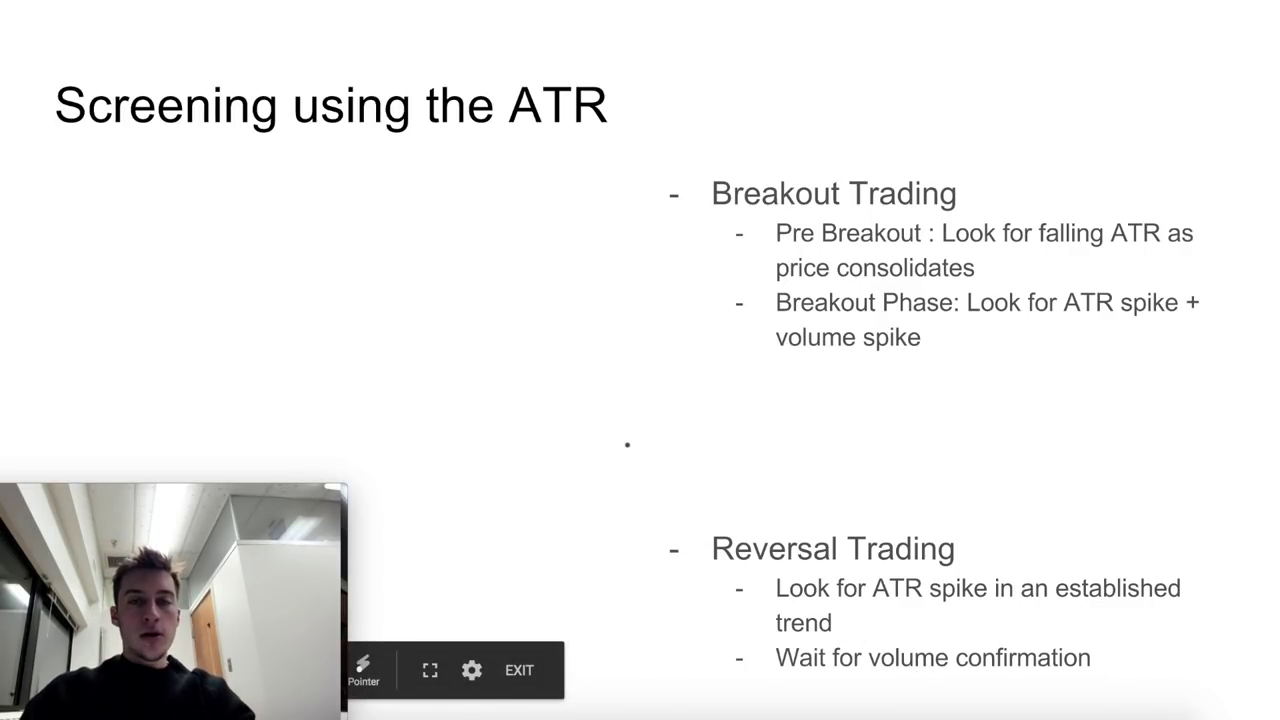
Step: Switch to the TradingView BTCUSD chart and examine the 5-minute price, volume and ATR history up to January 29
{"action": "key", "text": "ctrl+Left"}
{"action": "scroll", "coordinate": [669, 414], "scroll_direction": "left", "scroll_amount": 3}
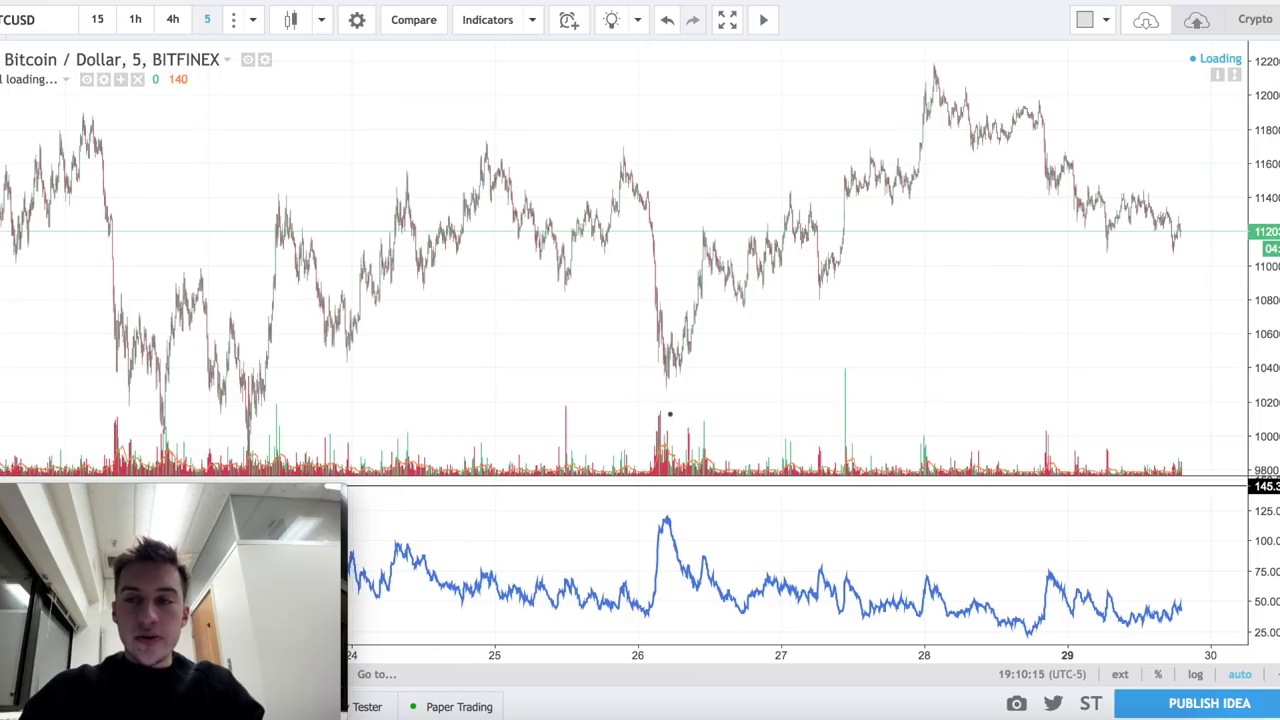
{"action": "scroll", "coordinate": [670, 414], "scroll_direction": "left", "scroll_amount": 5}
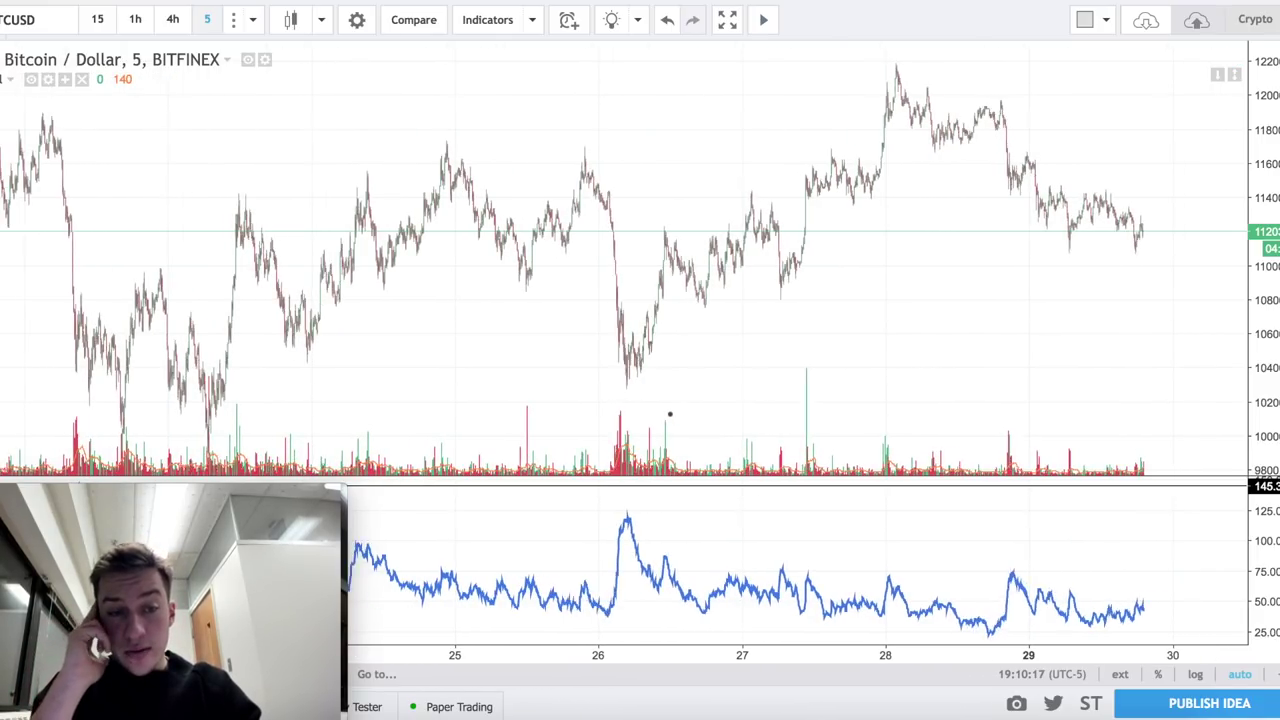
{"action": "scroll", "coordinate": [670, 414], "scroll_direction": "left", "scroll_amount": 2}
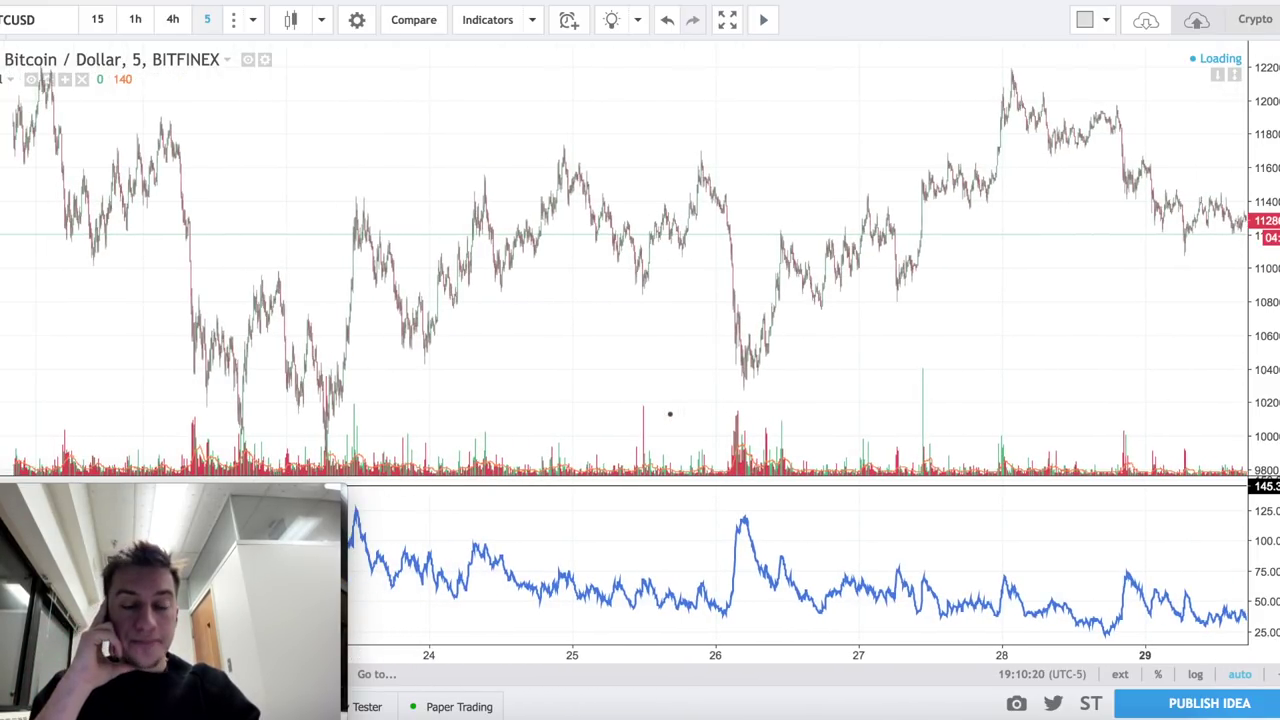
{"action": "scroll", "coordinate": [670, 414], "scroll_direction": "right", "scroll_amount": 3}
{"action": "scroll", "coordinate": [670, 414], "scroll_direction": "right", "scroll_amount": 2}
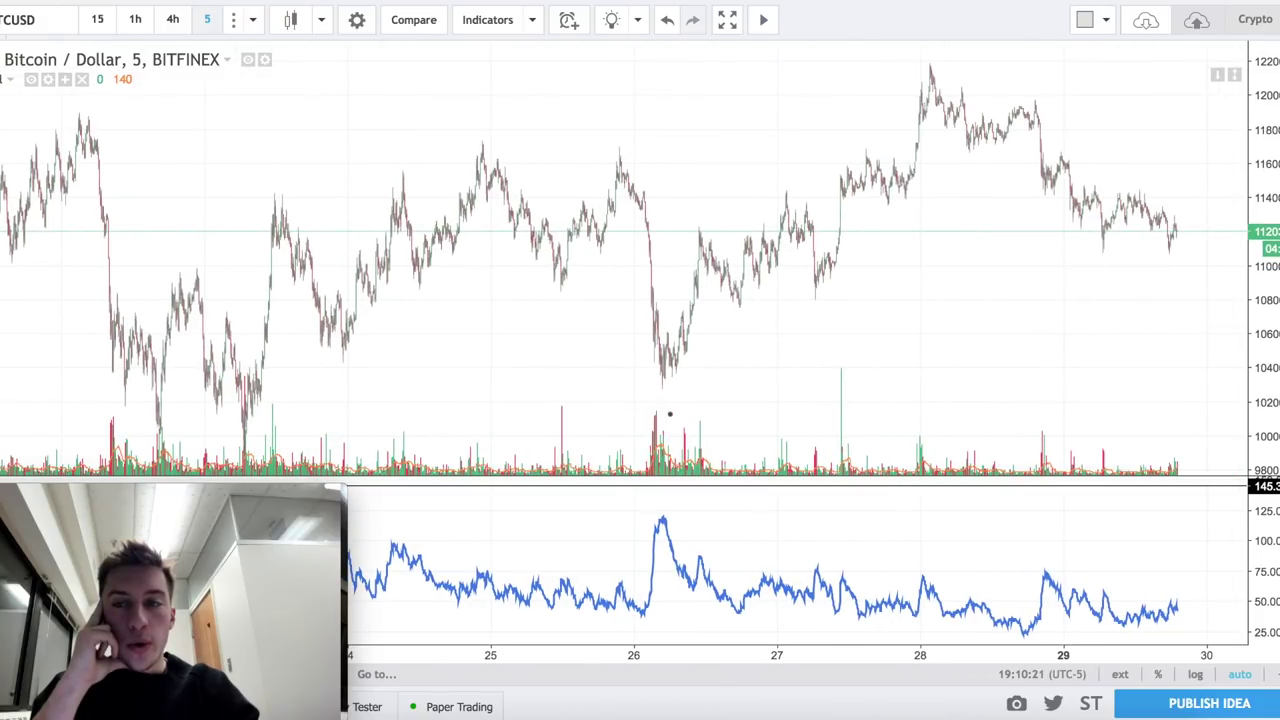
{"action": "scroll", "coordinate": [184, 260], "scroll_direction": "right", "scroll_amount": 6}
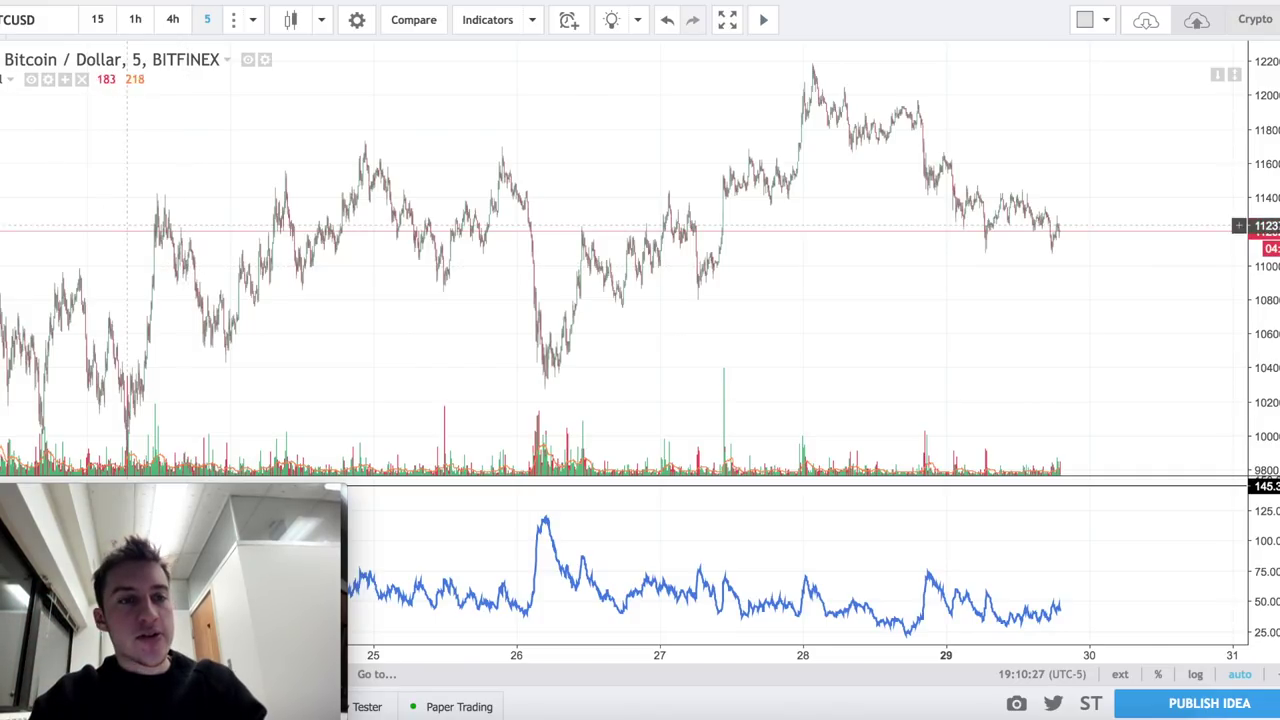
Step: Draw a horizontal support line at about 11,070 beneath the two January 29 lows of the BTCUSD price
{"action": "scroll", "coordinate": [1016, 228], "scroll_direction": "up", "scroll_amount": 1}
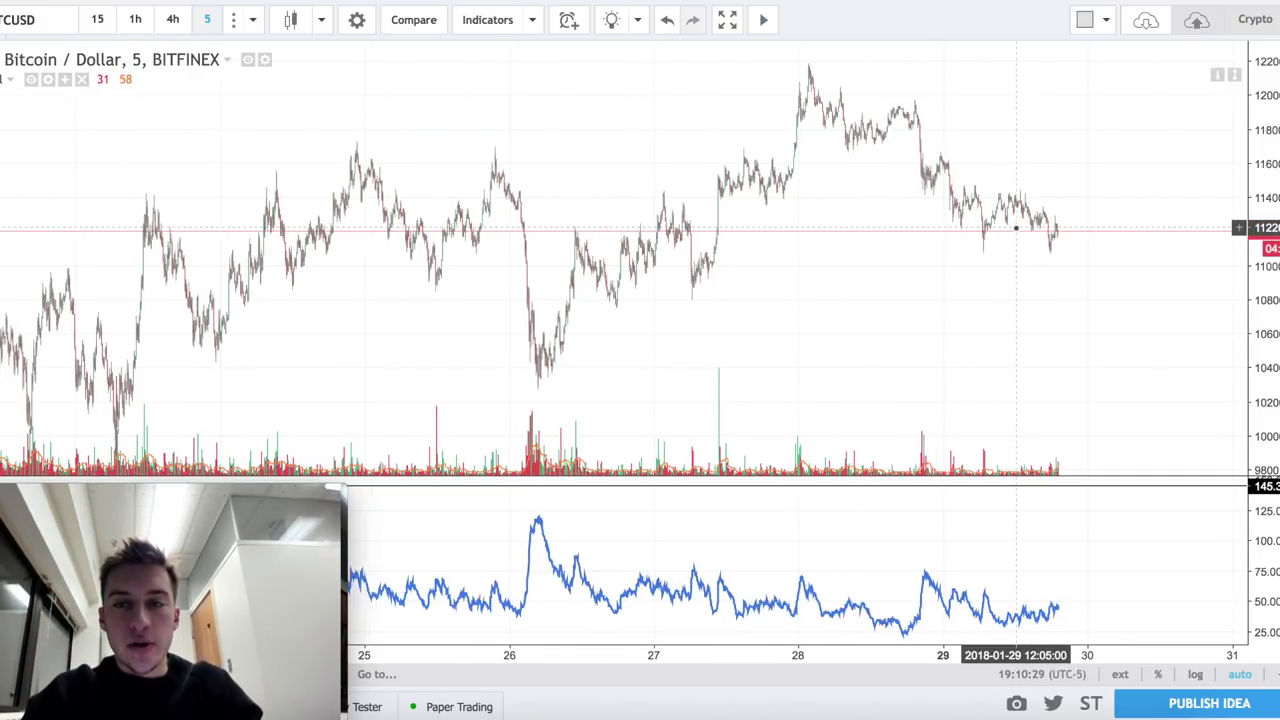
{"action": "scroll", "coordinate": [1016, 228], "scroll_direction": "up", "scroll_amount": 4}
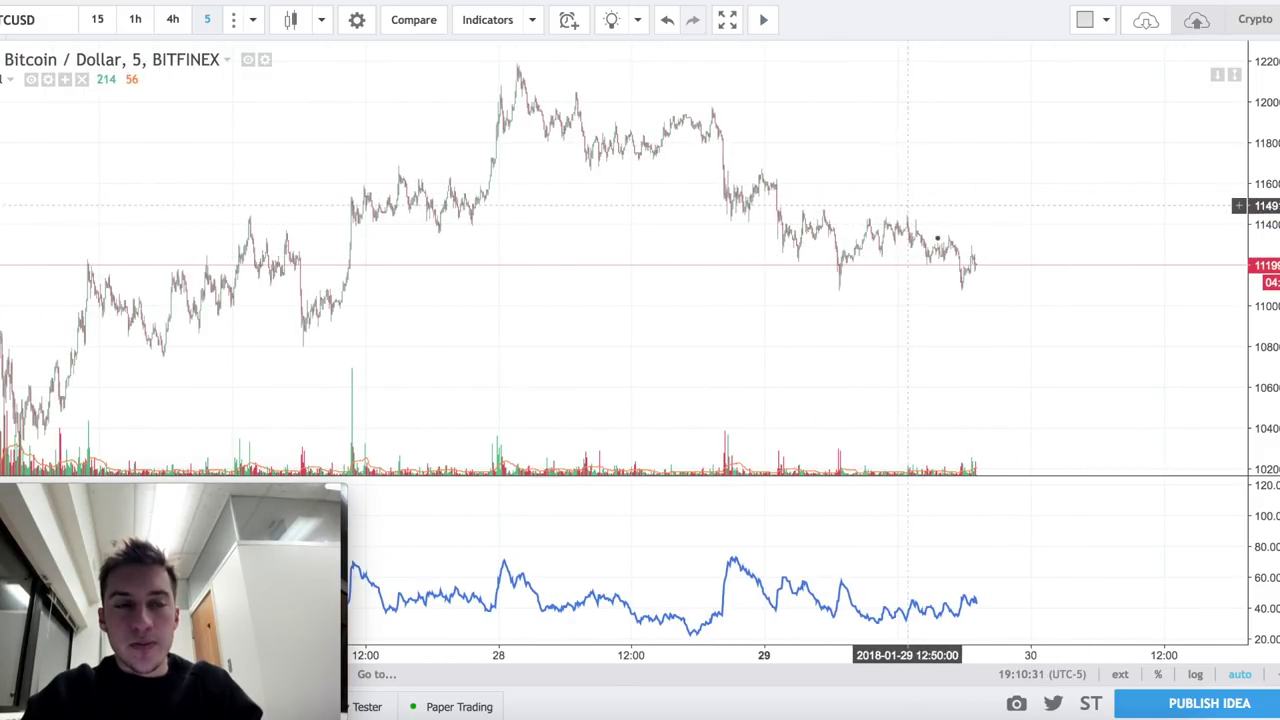
{"action": "scroll", "coordinate": [908, 205], "scroll_direction": "up", "scroll_amount": 3}
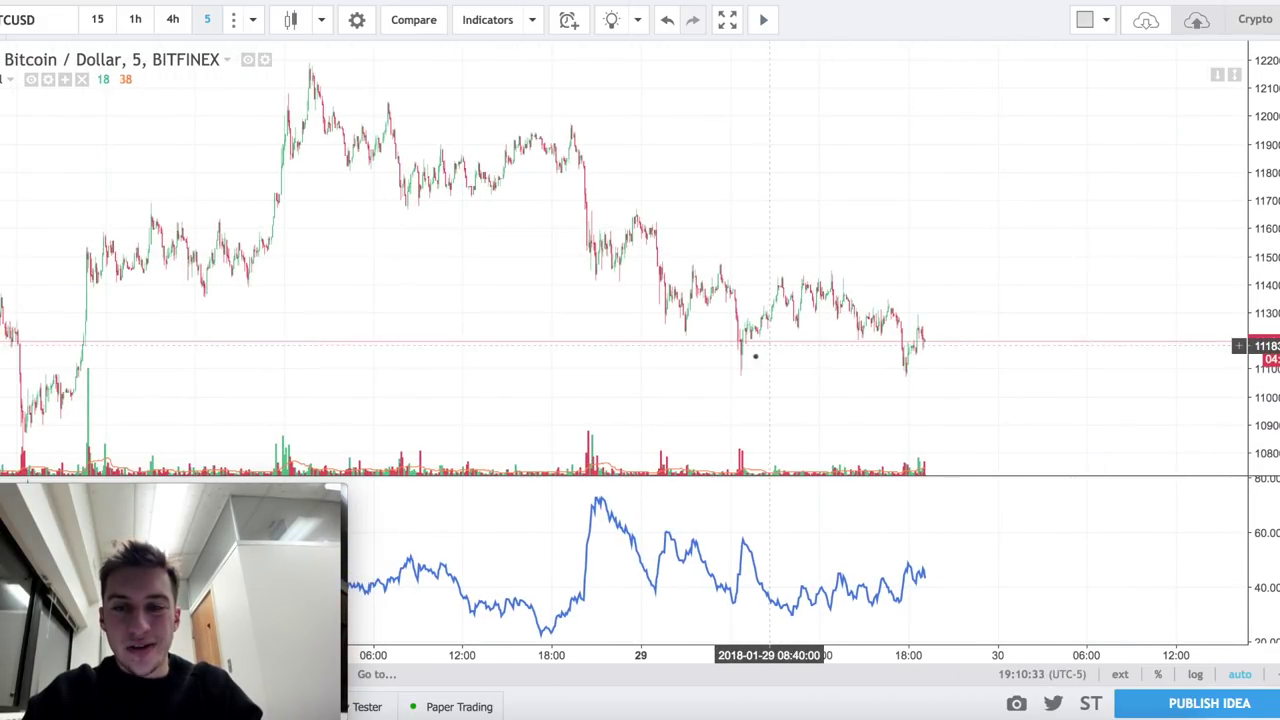
{"action": "left_click", "coordinate": [725, 369]}
{"action": "left_click", "coordinate": [1028, 371]}
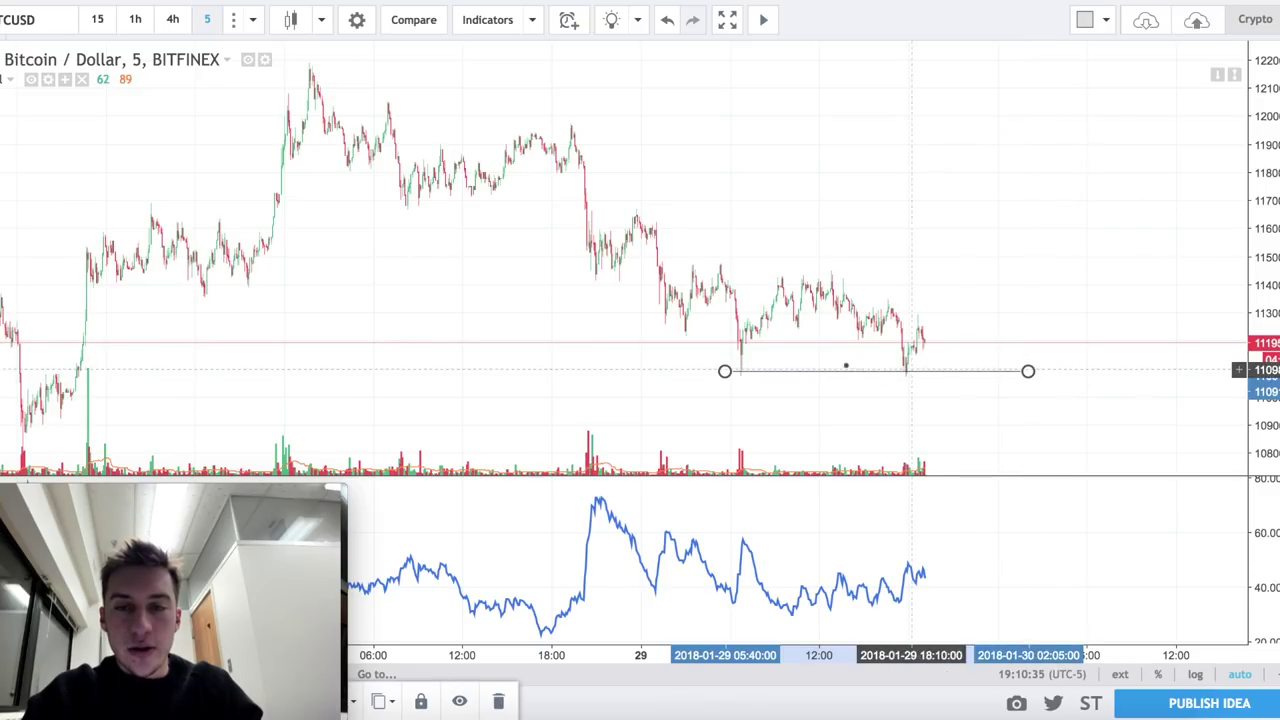
{"action": "left_click_drag", "start_coordinate": [829, 372], "coordinate": [815, 376]}
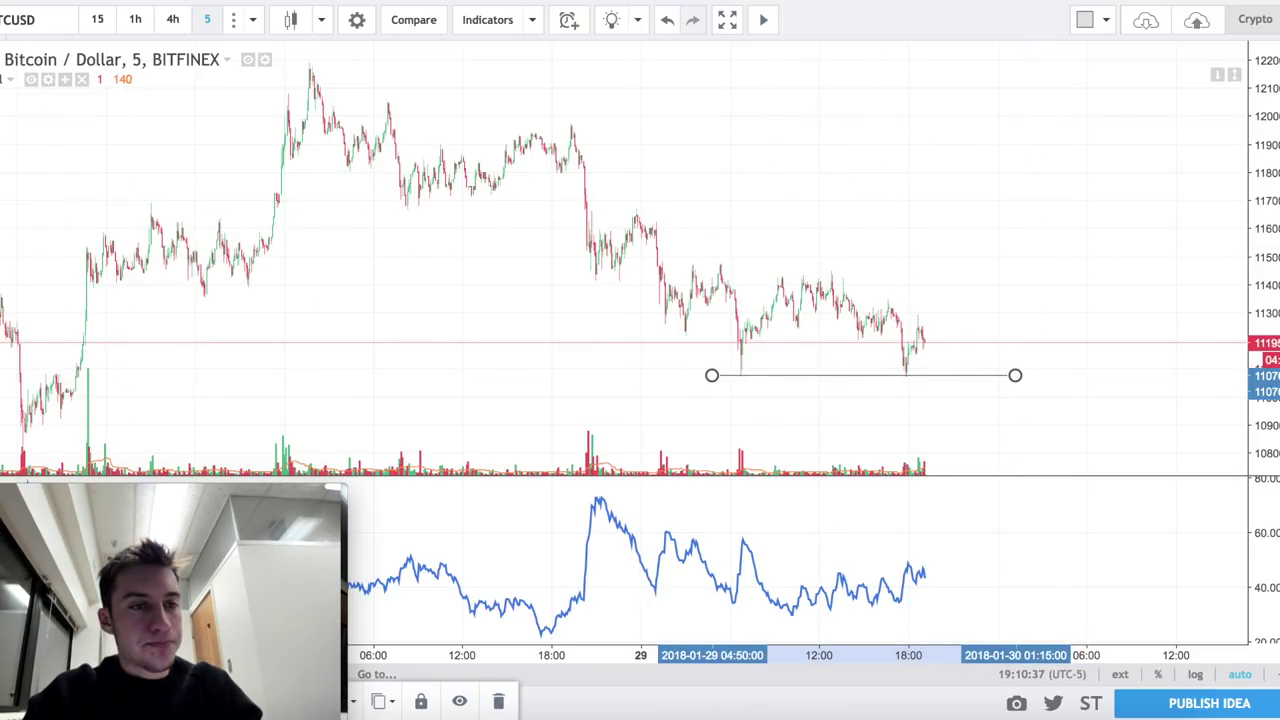
Step: Draw a level resistance trend line at about 11,450 along the January 29 highs of the BTCUSD price
{"action": "key", "text": "alt+t"}
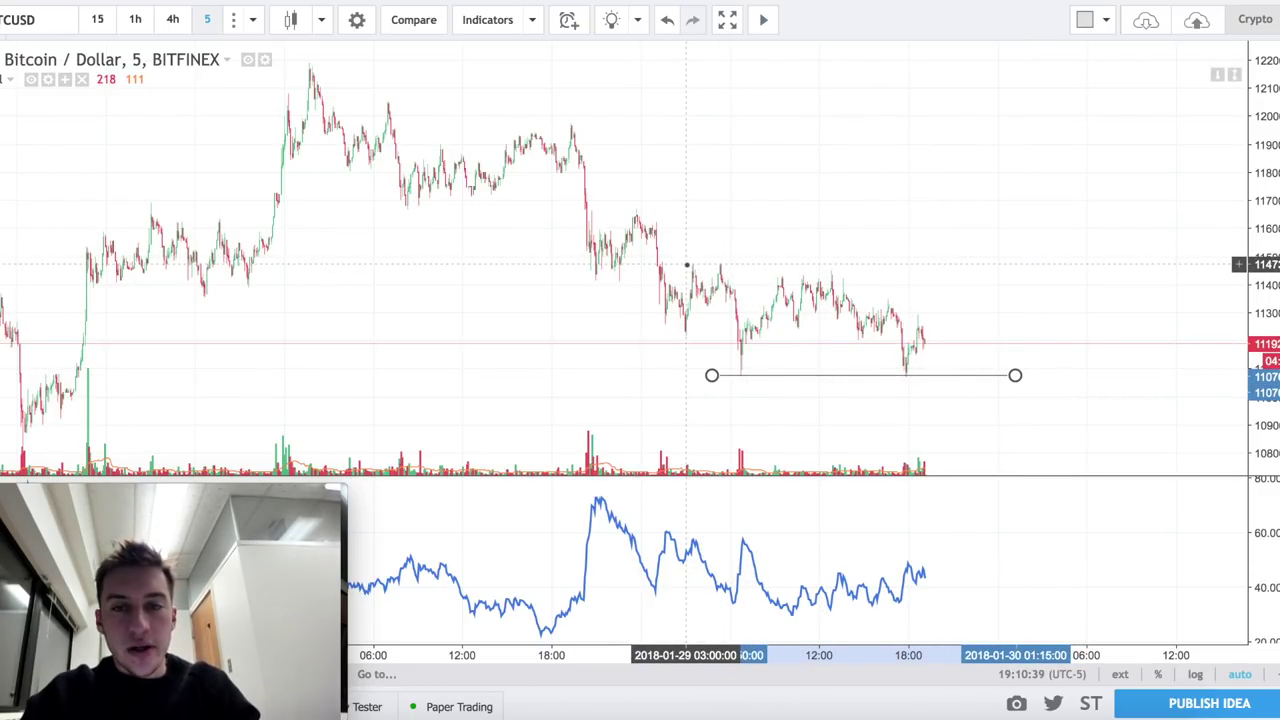
{"action": "left_click", "coordinate": [686, 265]}
{"action": "left_click", "coordinate": [954, 268]}
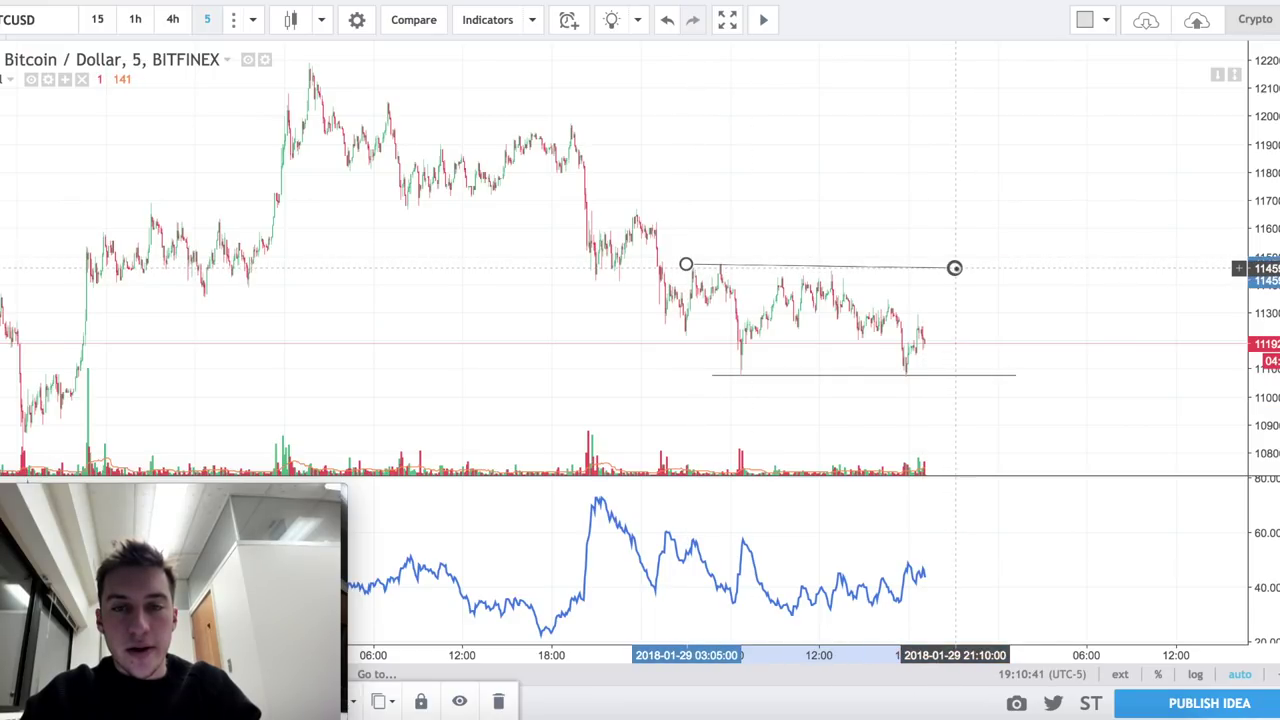
{"action": "left_click_drag", "start_coordinate": [686, 265], "coordinate": [688, 268]}
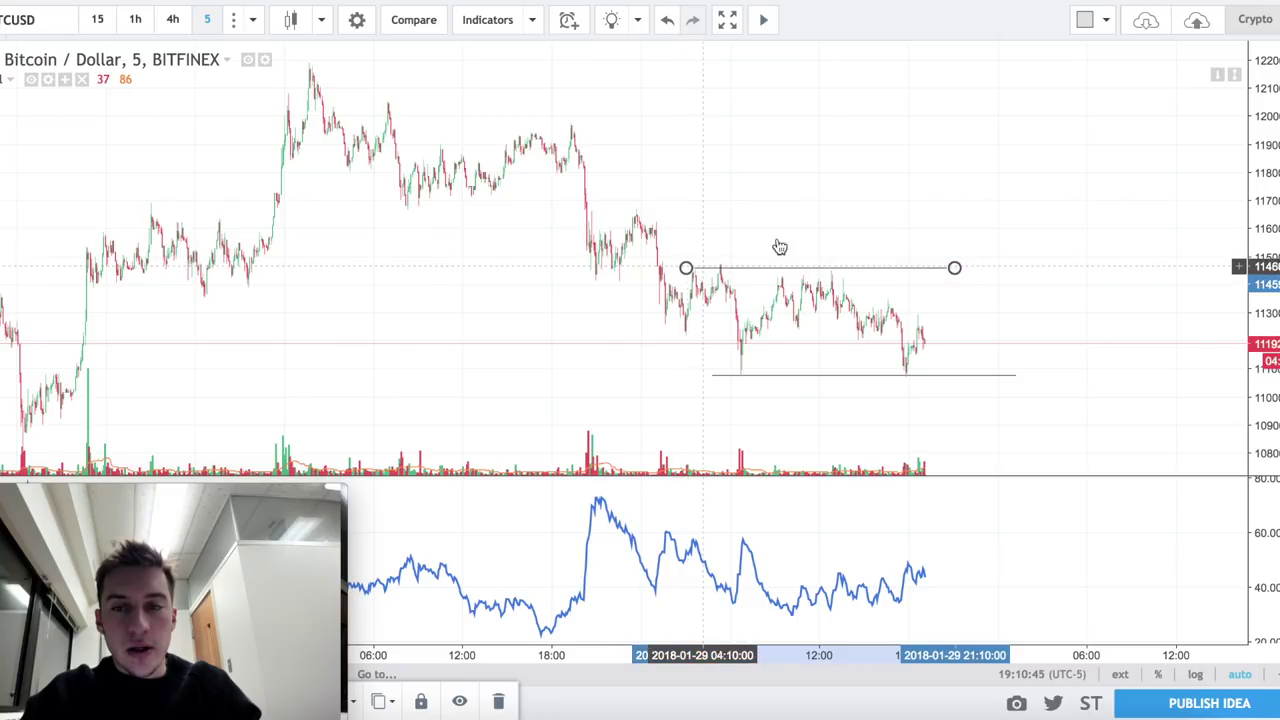
{"action": "left_click_drag", "start_coordinate": [877, 269], "coordinate": [900, 269]}
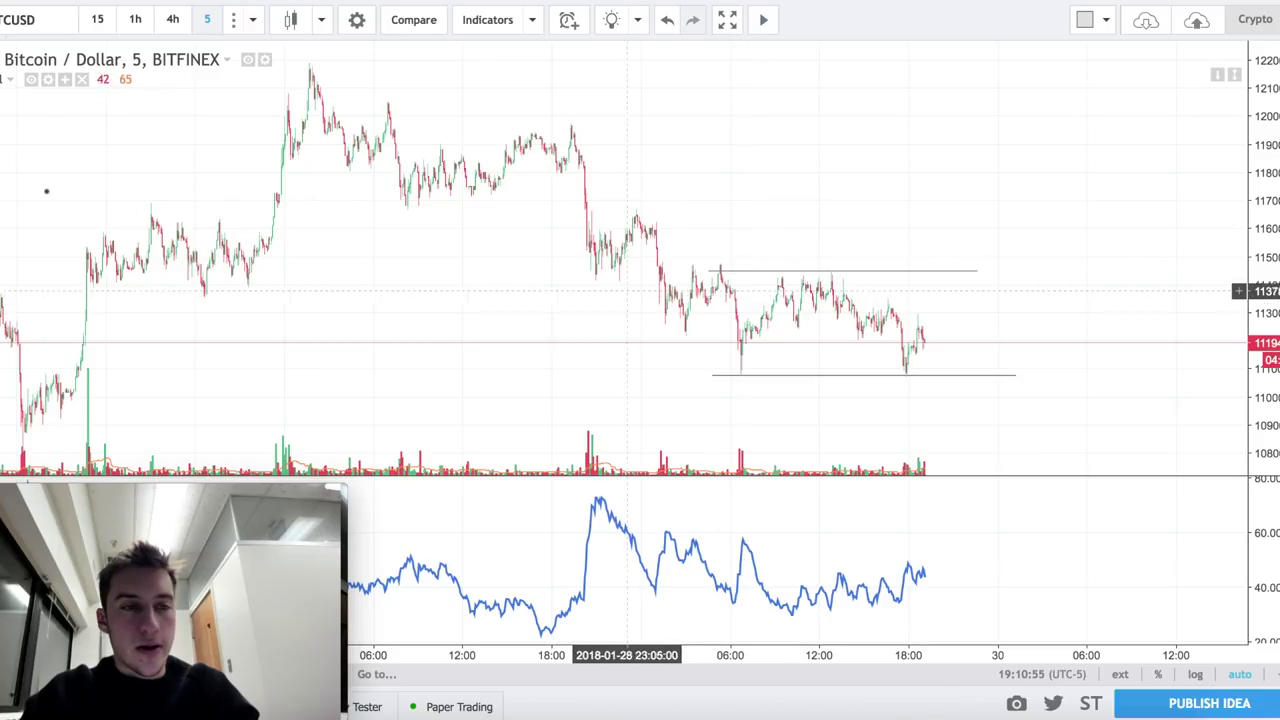
Step: Draw two rising trend lines on the January 29 ATR curve, one under its lows and one along its highs
{"action": "left_click", "coordinate": [790, 615]}
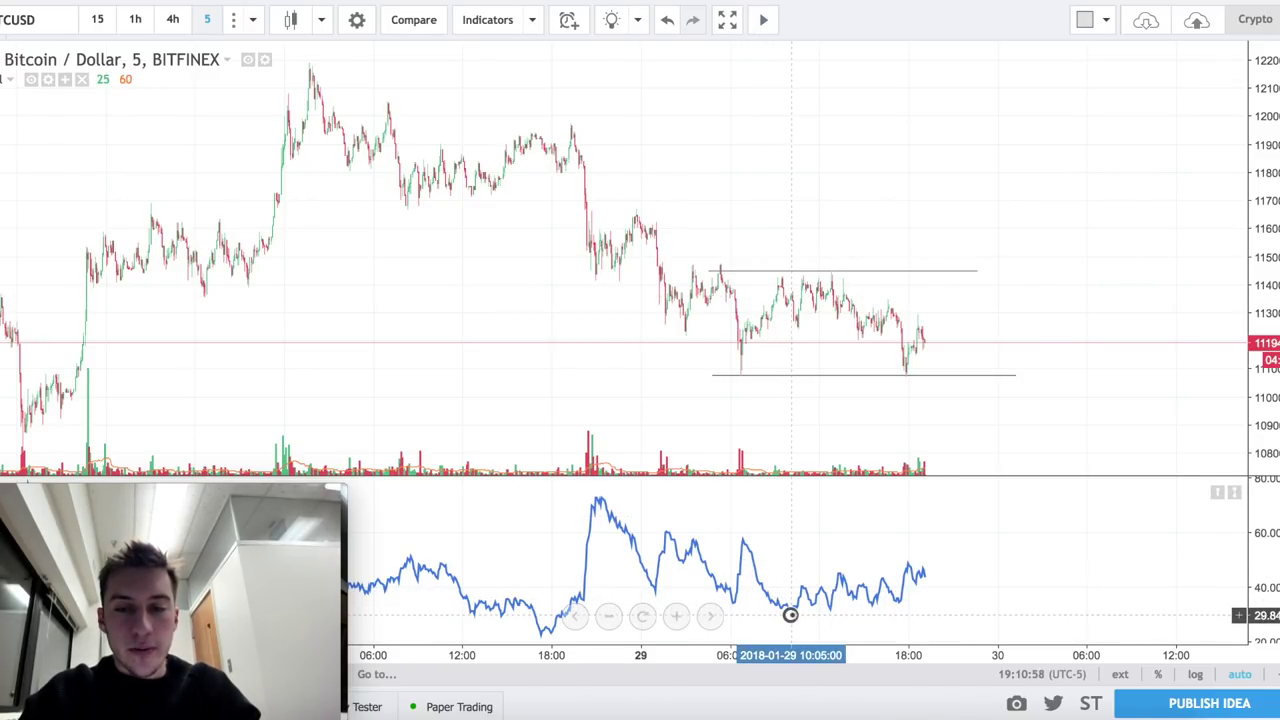
{"action": "left_click", "coordinate": [987, 591]}
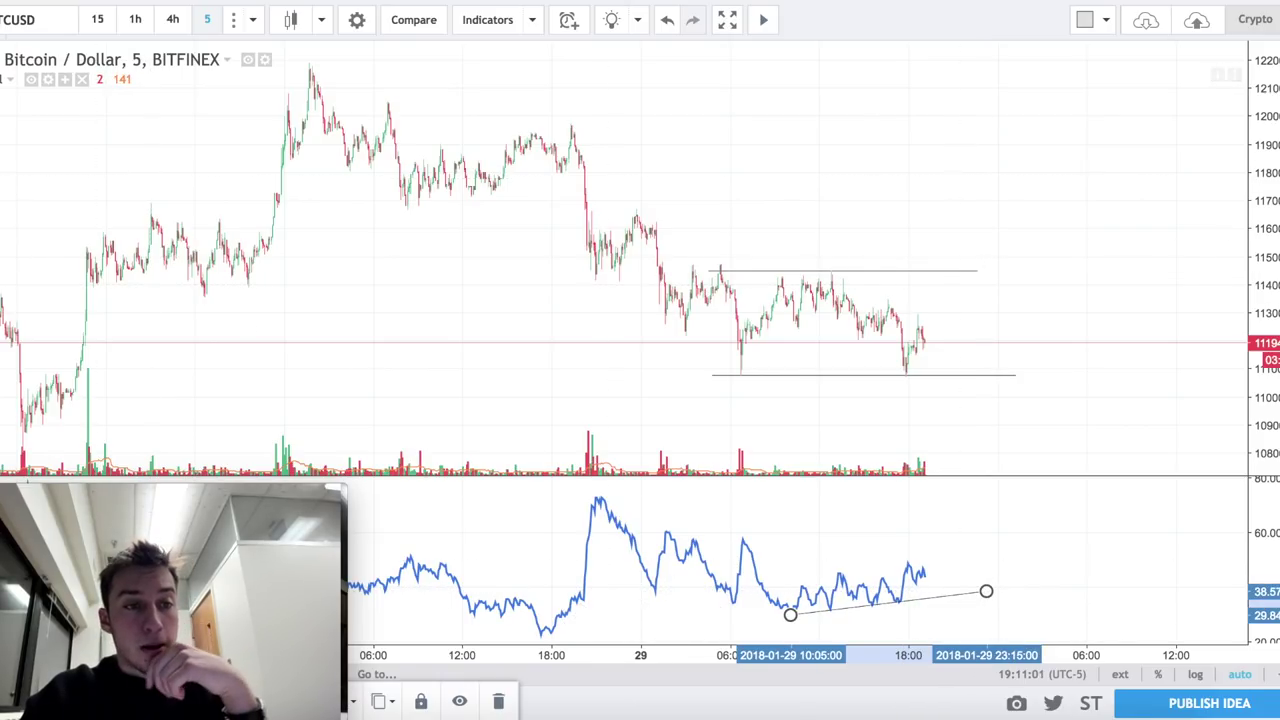
{"action": "left_click", "coordinate": [800, 586]}
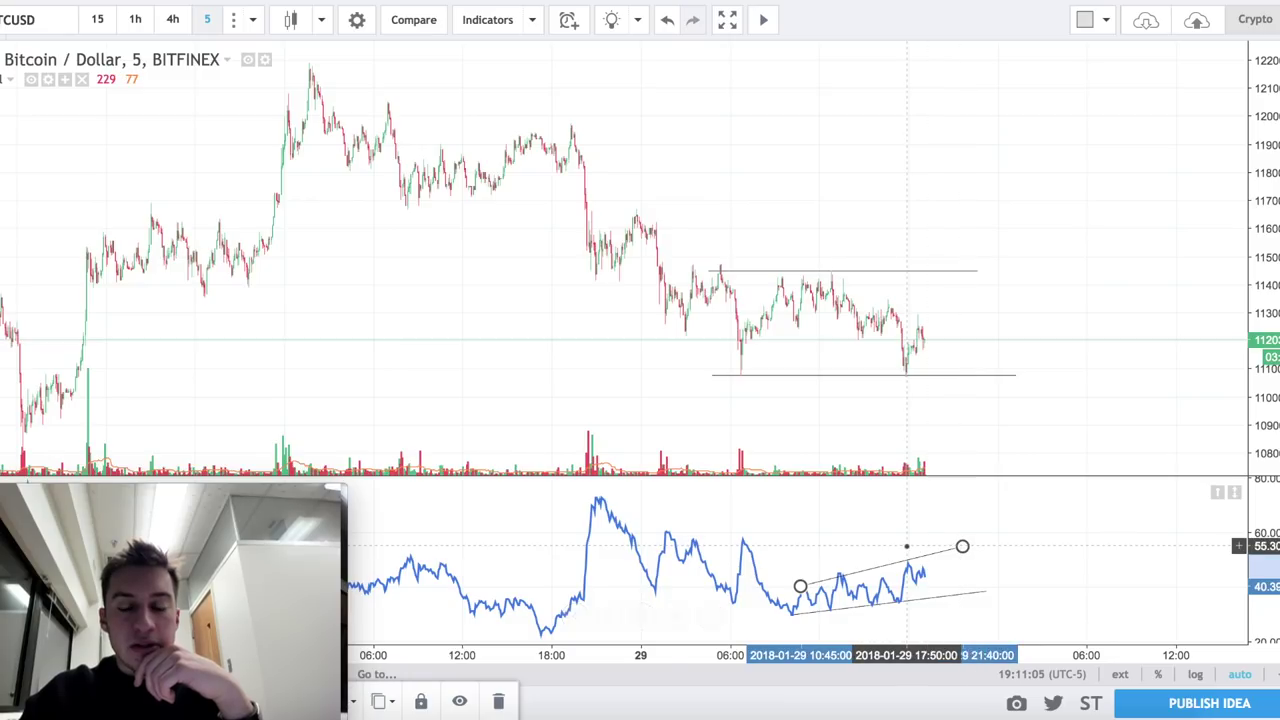
Step: Examine the ATR channel at full chart size and the most recent BTCUSD candles and volume inside the price range
{"action": "double_click", "coordinate": [868, 569]}
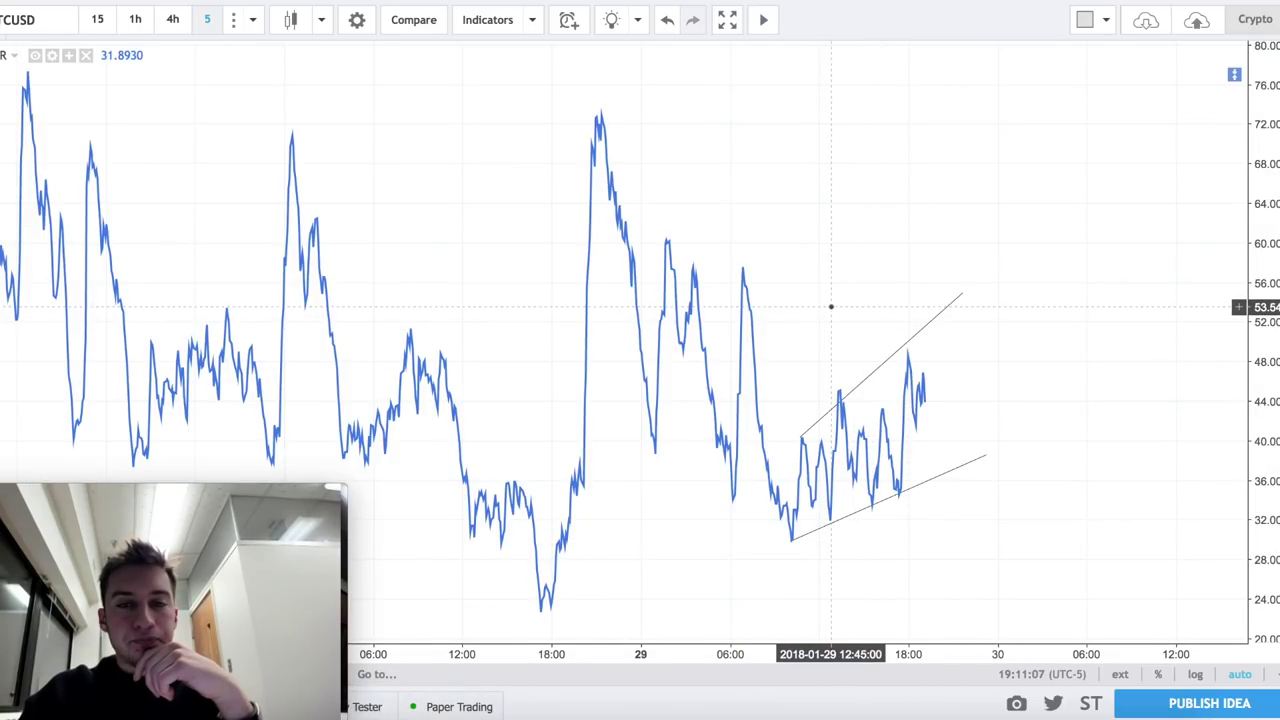
{"action": "double_click", "coordinate": [795, 365]}
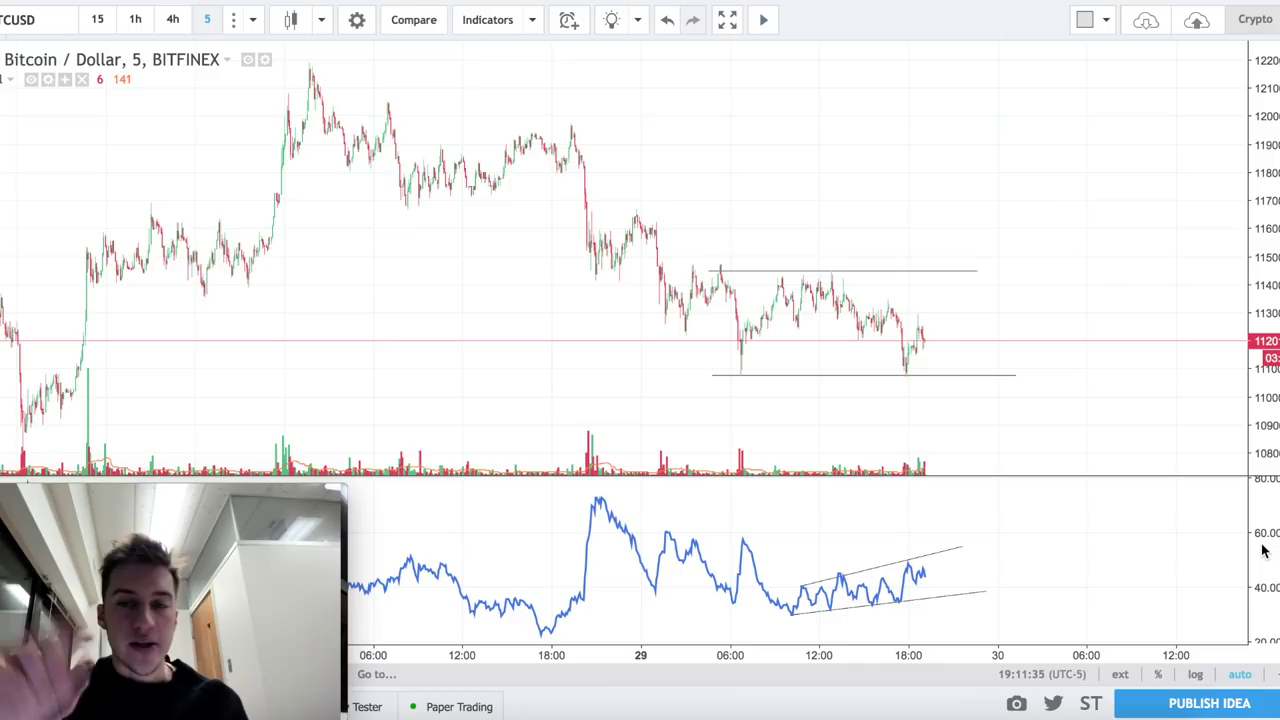
{"action": "scroll", "coordinate": [917, 350], "scroll_direction": "up", "scroll_amount": 5}
{"action": "scroll", "coordinate": [917, 350], "scroll_direction": "up", "scroll_amount": 6}
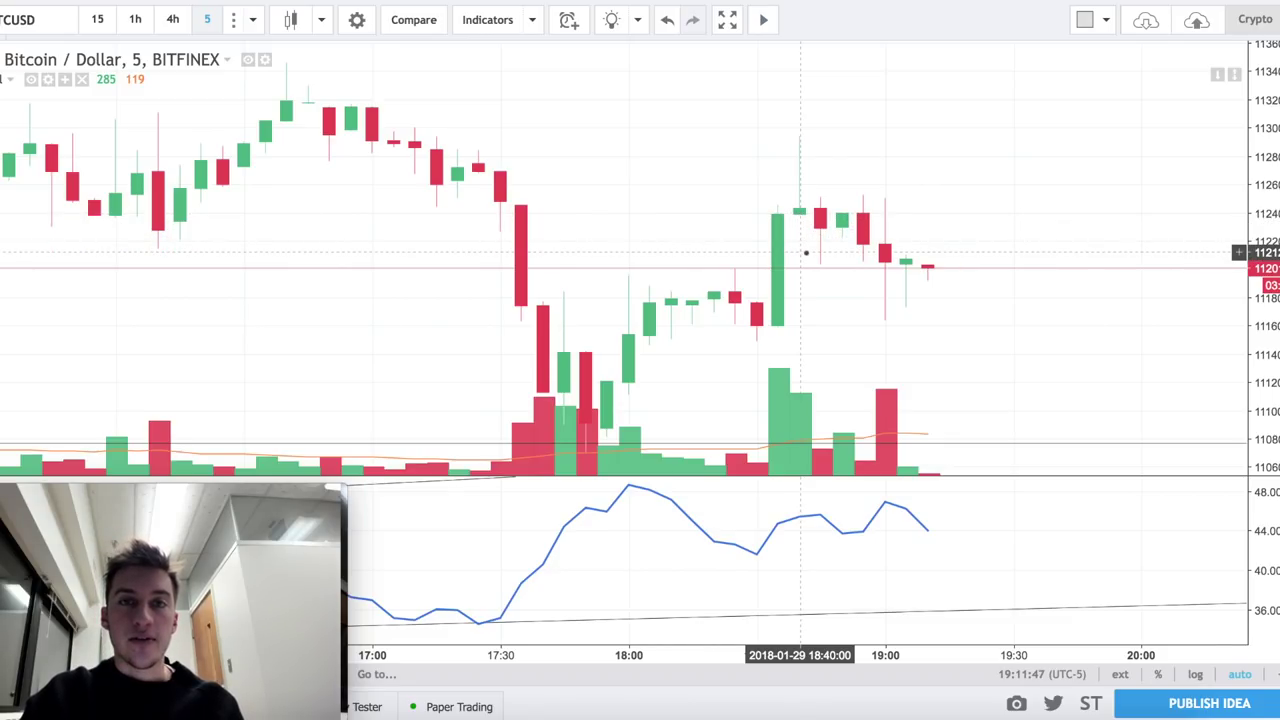
{"action": "scroll", "coordinate": [819, 277], "scroll_direction": "down", "scroll_amount": 5}
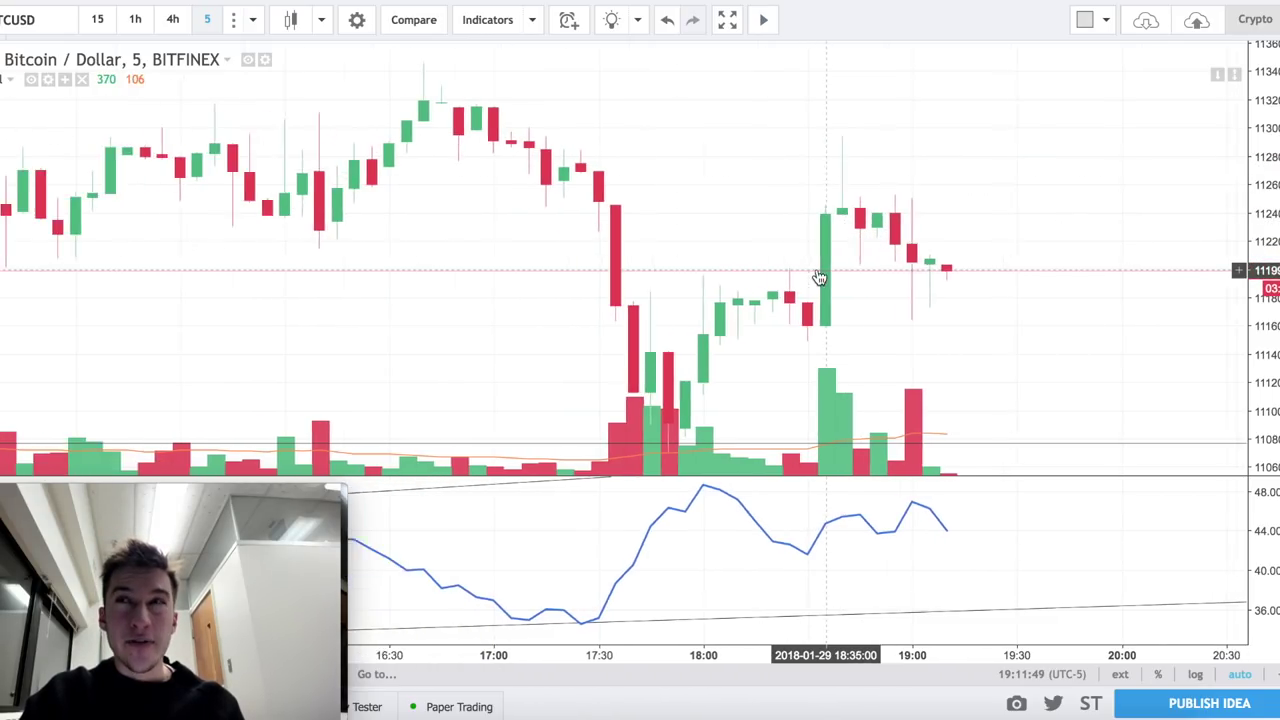
{"action": "scroll", "coordinate": [918, 264], "scroll_direction": "down", "scroll_amount": 3}
{"action": "scroll", "coordinate": [918, 264], "scroll_direction": "down", "scroll_amount": 4}
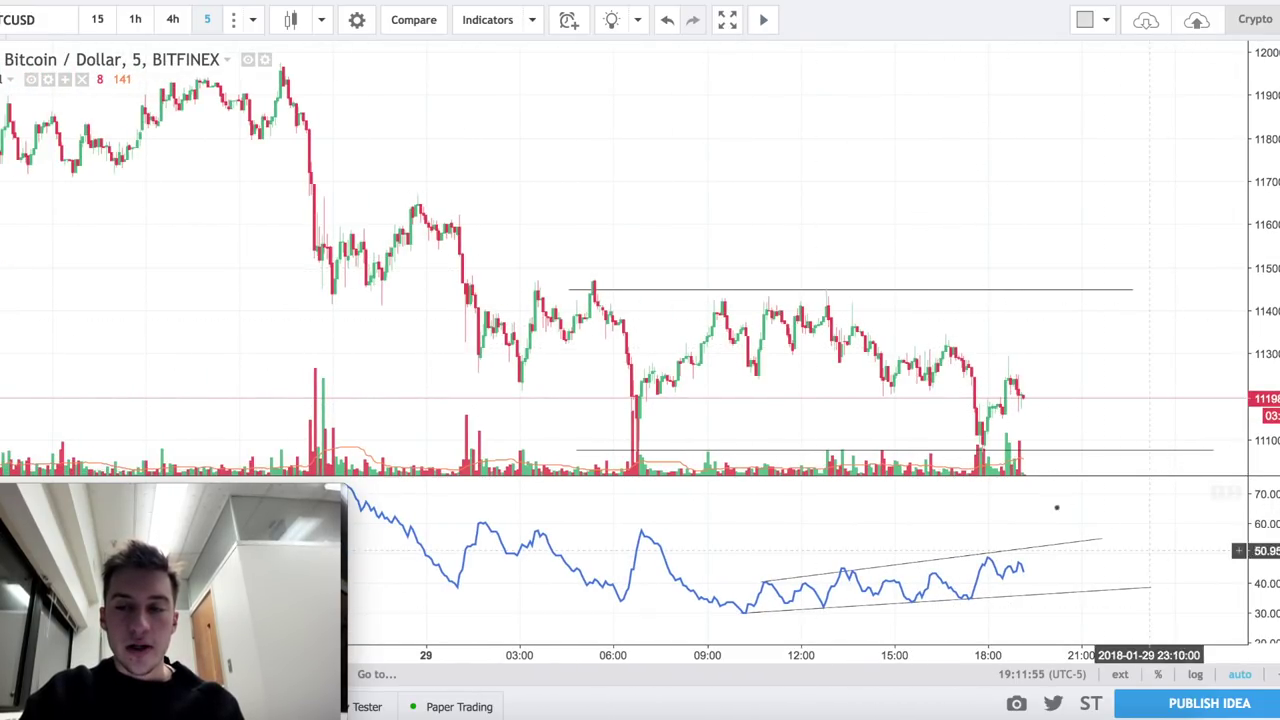
{"action": "left_click", "coordinate": [1109, 292]}
{"action": "scroll", "coordinate": [1108, 297], "scroll_direction": "down", "scroll_amount": 3}
{"action": "scroll", "coordinate": [1107, 298], "scroll_direction": "up", "scroll_amount": 1}
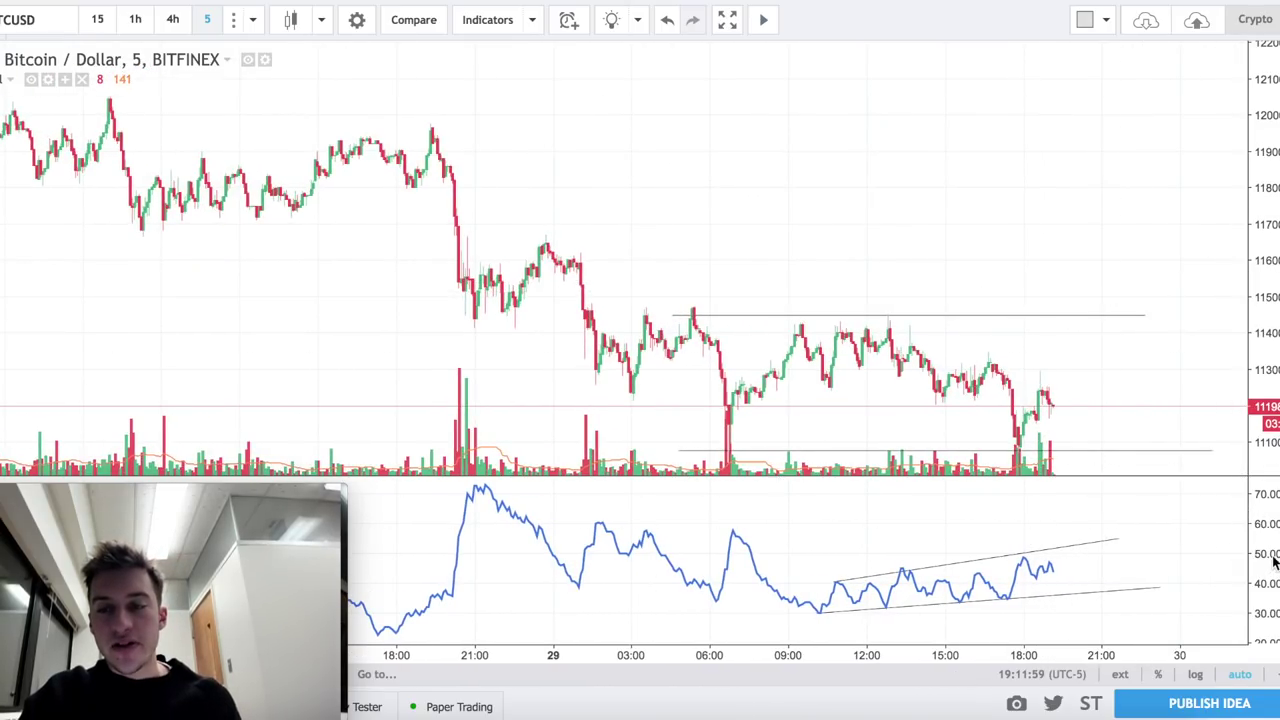
Step: Load BTSBTC from the watchlist and view its recent price and ATR over a wider time span
{"action": "left_click", "coordinate": [1279, 20]}
{"action": "scroll", "coordinate": [1232, 149], "scroll_direction": "down", "scroll_amount": 5}
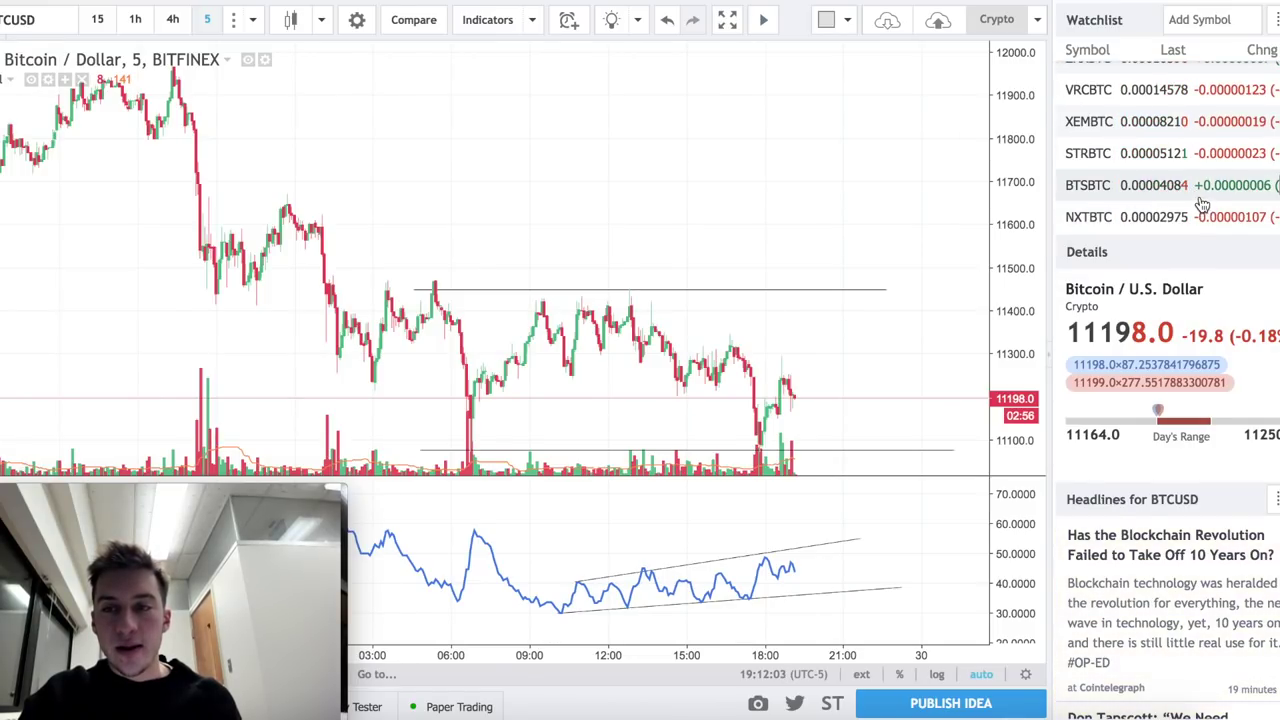
{"action": "left_click", "coordinate": [1193, 190]}
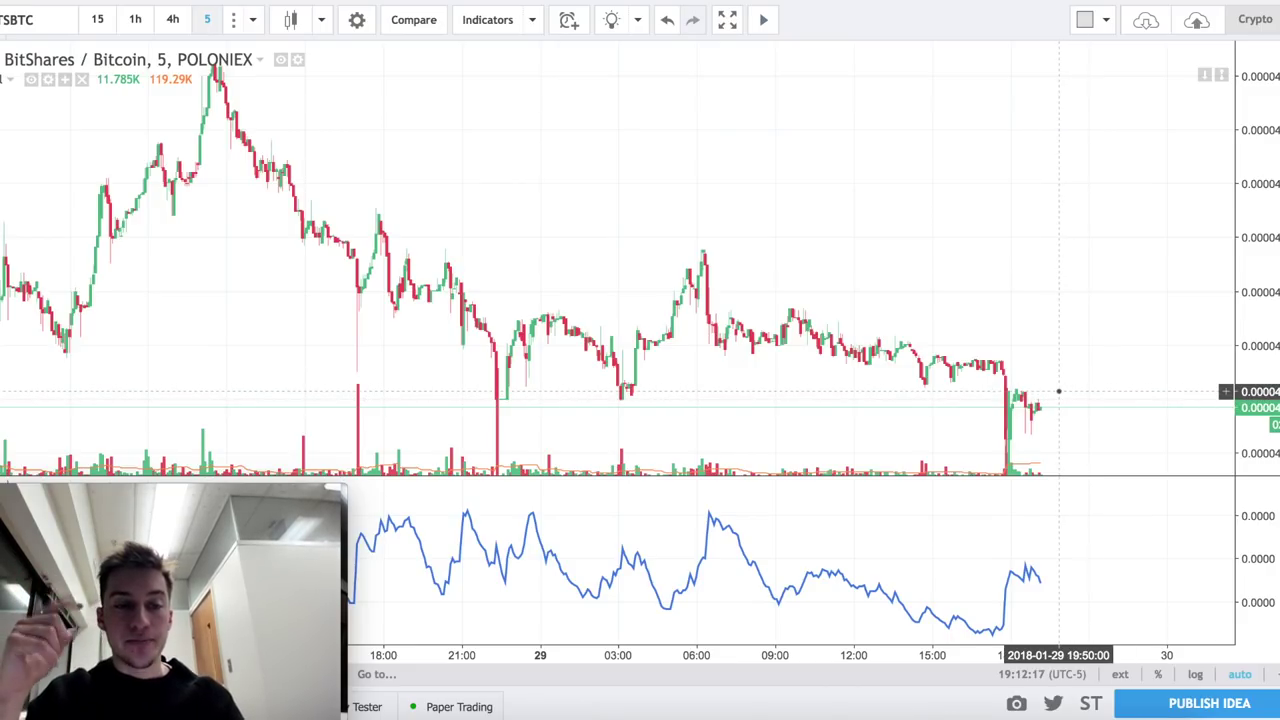
{"action": "scroll", "coordinate": [1111, 561], "scroll_direction": "down", "scroll_amount": 2}
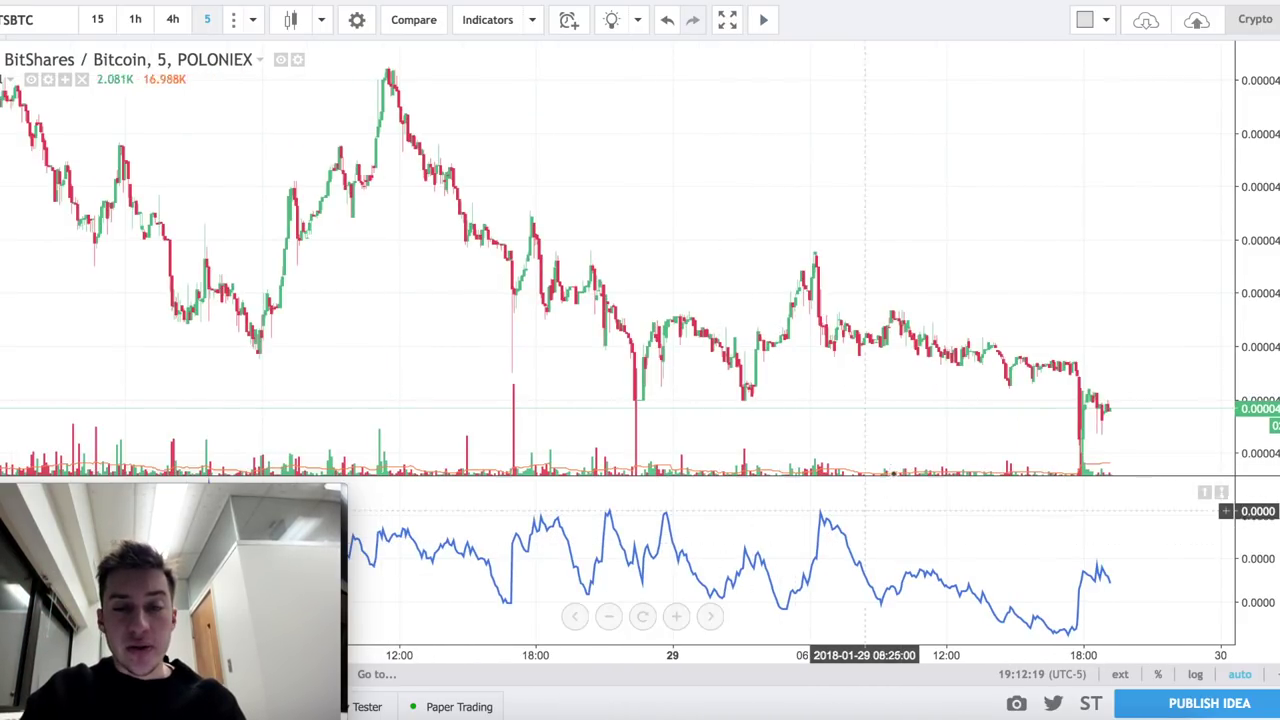
Step: Load BTCUSD from the watchlist and extend the upper ATR trend line's end to about 22:30 on January 29
{"action": "left_click", "coordinate": [1270, 208]}
{"action": "scroll", "coordinate": [1206, 137], "scroll_direction": "up", "scroll_amount": 5}
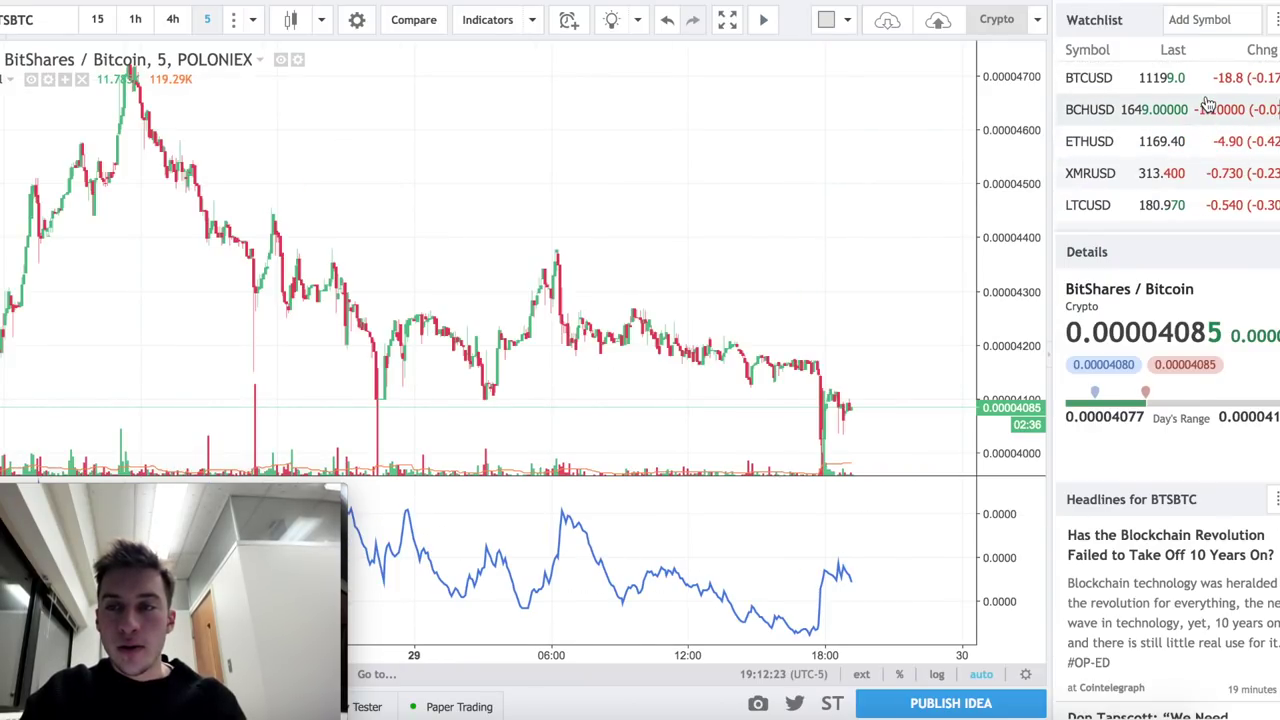
{"action": "left_click", "coordinate": [1208, 104]}
{"action": "left_click", "coordinate": [1208, 80]}
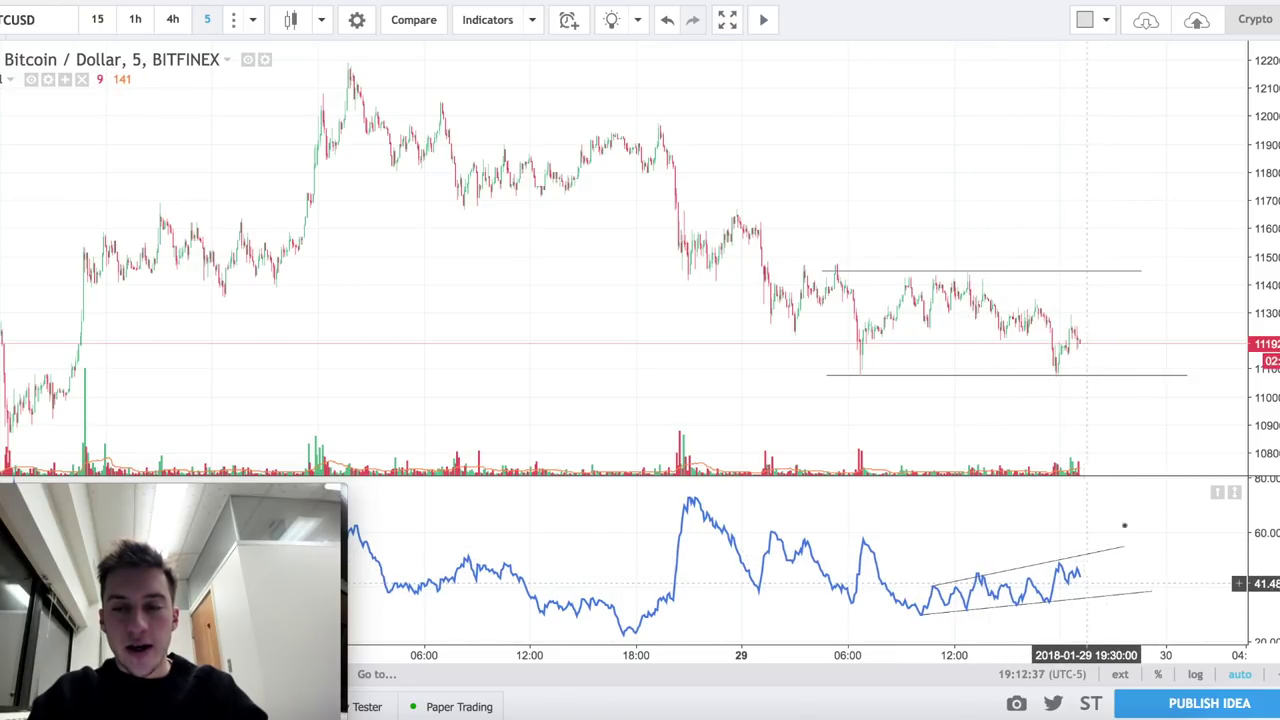
{"action": "left_click_drag", "start_coordinate": [1121, 547], "coordinate": [1138, 547]}
{"action": "left_click", "coordinate": [1067, 514]}
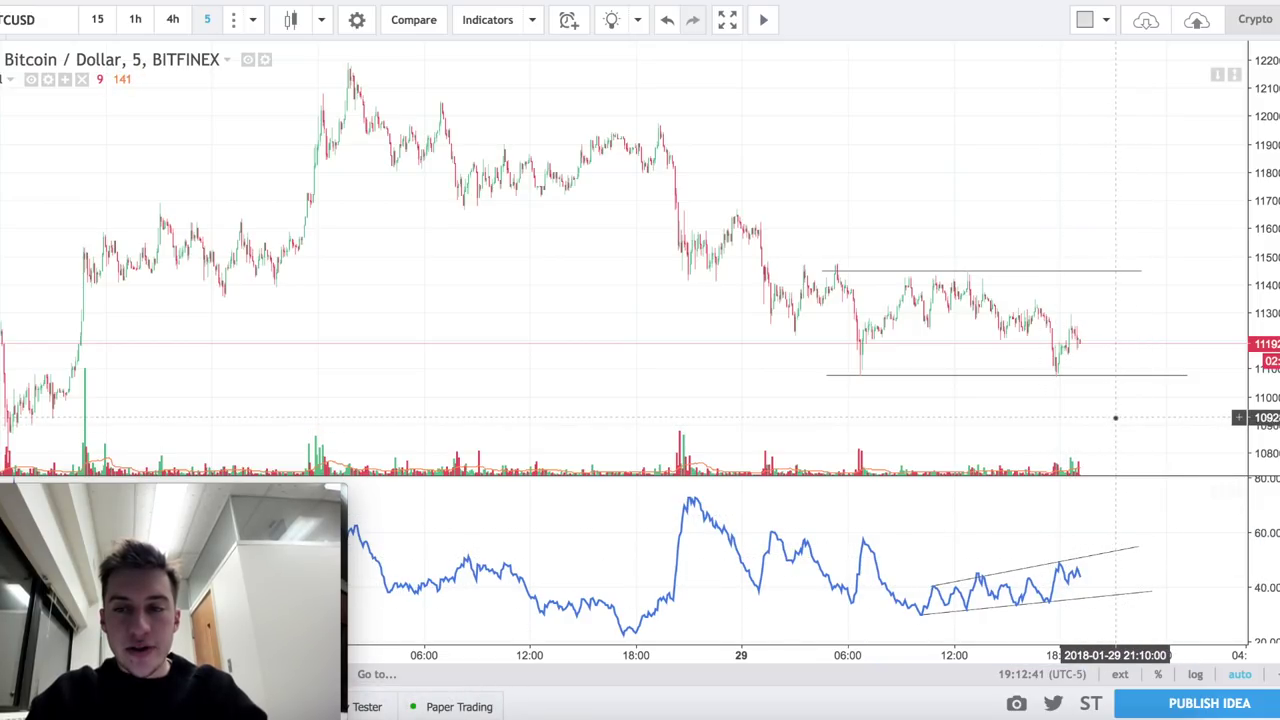
Step: Start an alert on the upper ATR trend line with the condition ATR (14, RMA) Crossing Up Trend Line
{"action": "left_click", "coordinate": [1030, 568]}
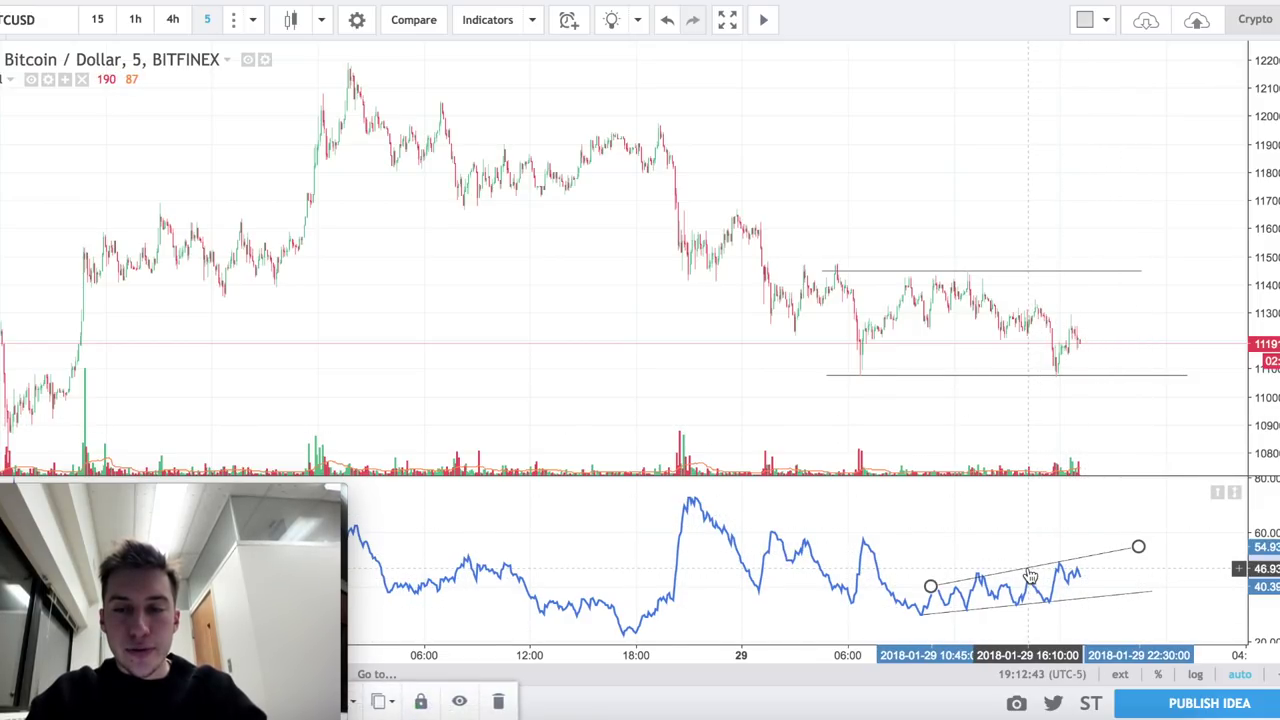
{"action": "double_click", "coordinate": [1030, 568]}
{"action": "left_click", "coordinate": [736, 124]}
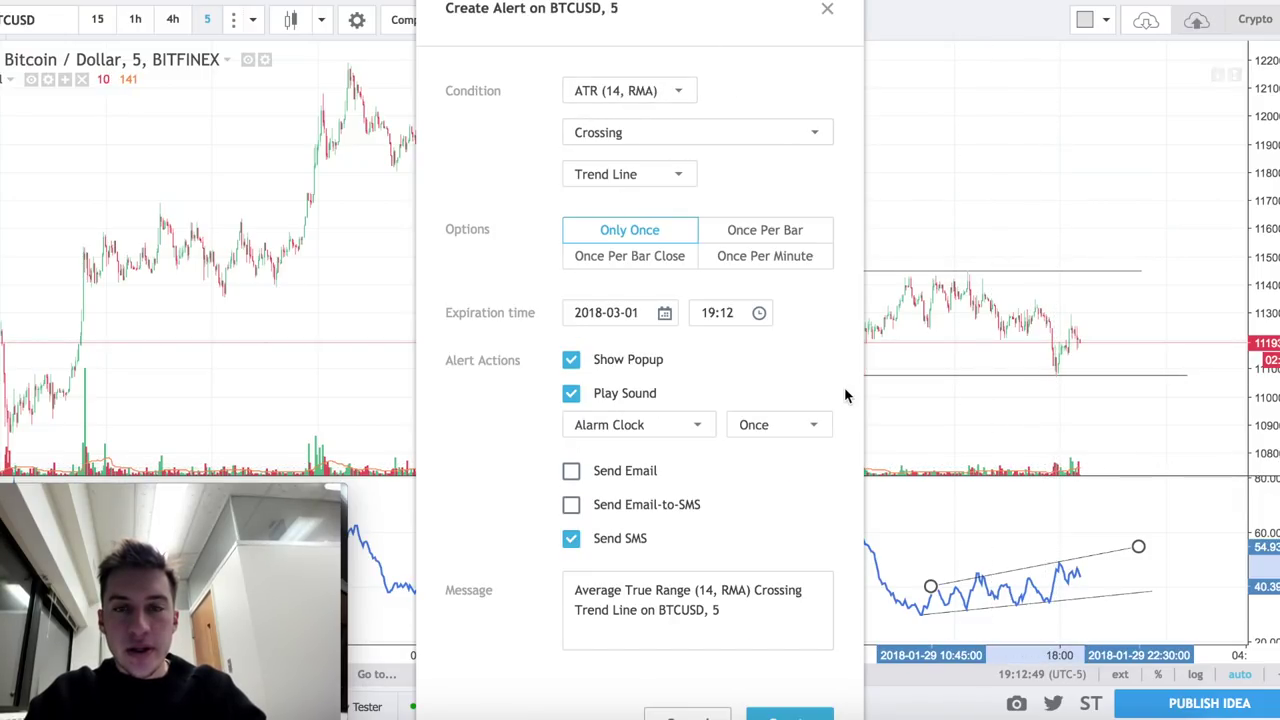
{"action": "left_click", "coordinate": [622, 148]}
{"action": "left_click", "coordinate": [613, 137]}
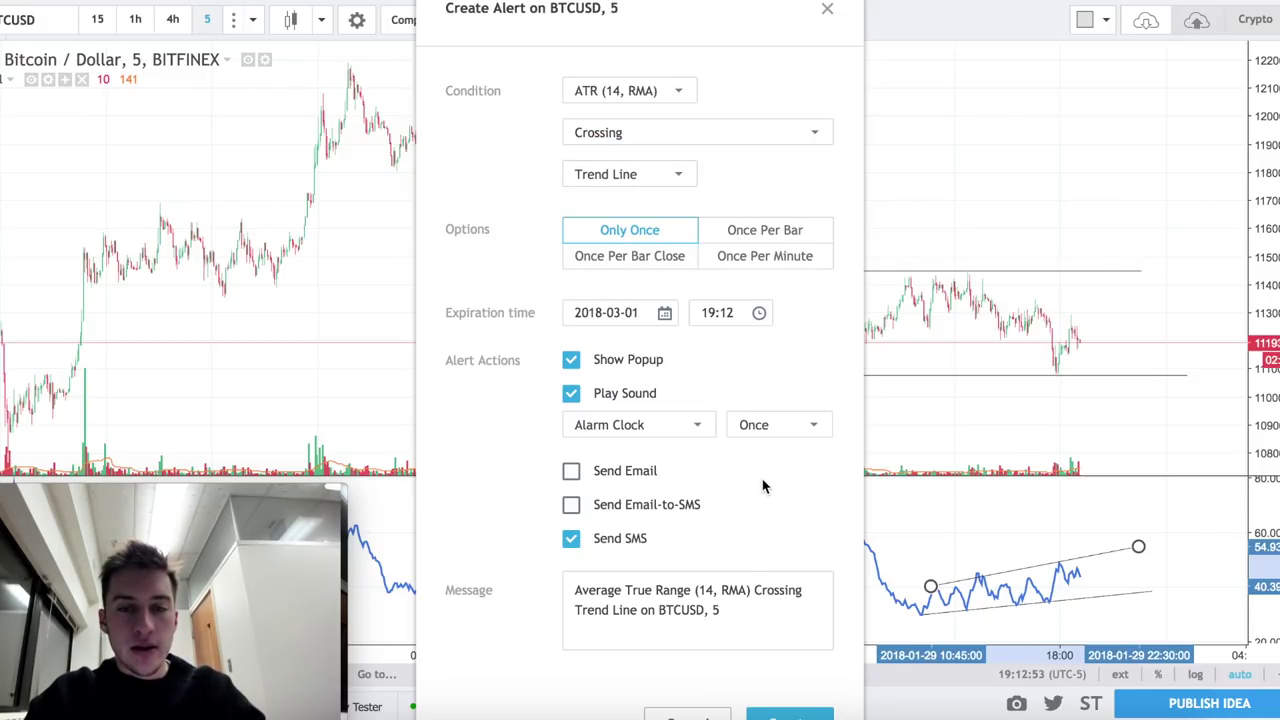
{"action": "left_click", "coordinate": [638, 143]}
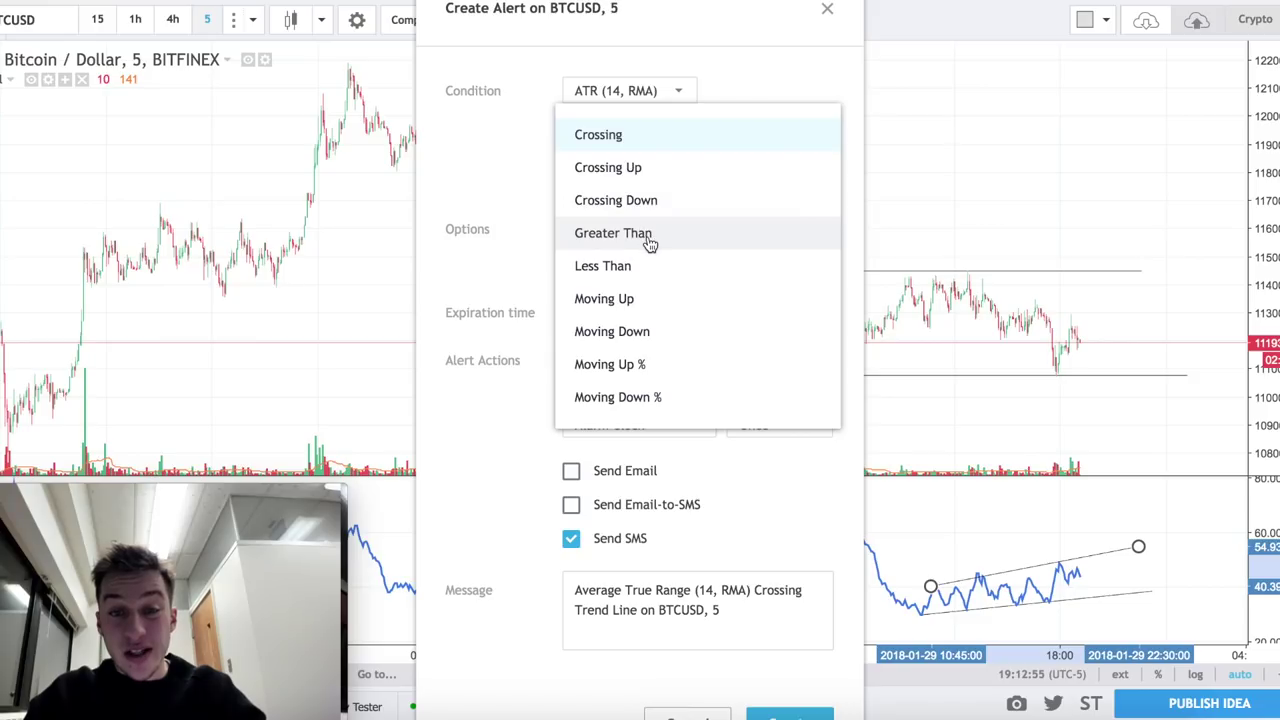
{"action": "left_click", "coordinate": [645, 168]}
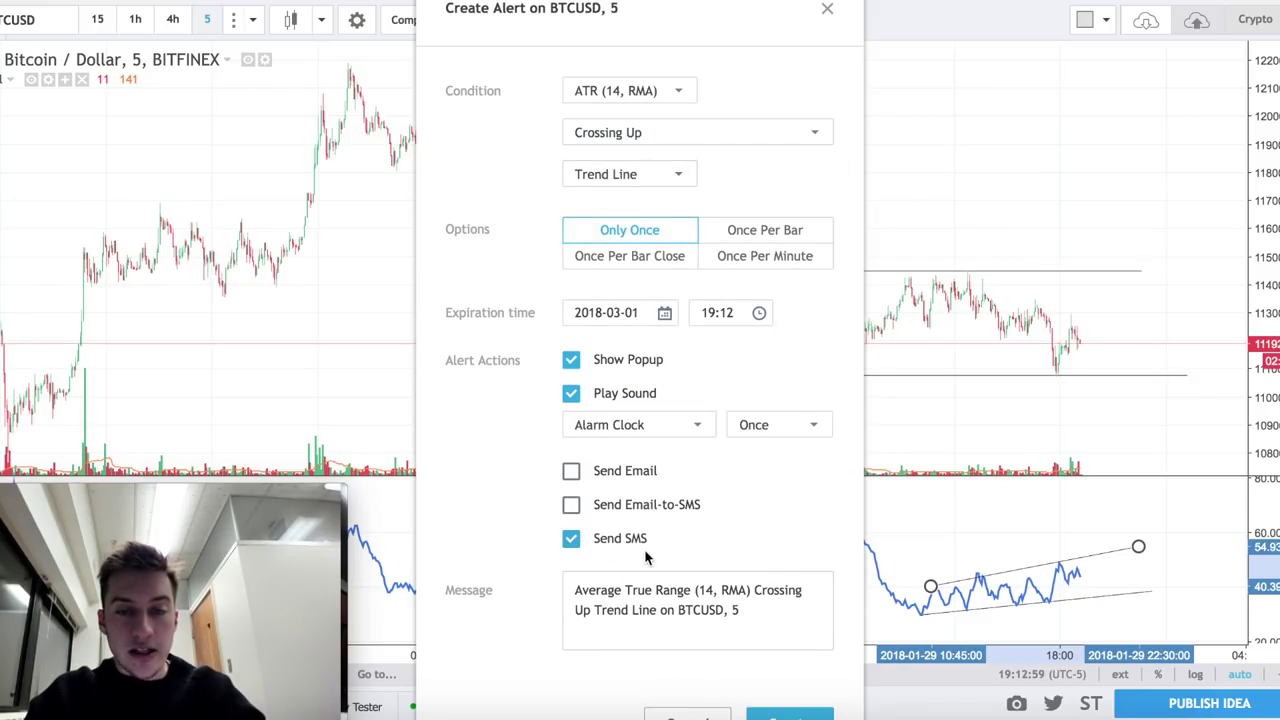
Step: Replace the alert message with "High volatility" and create the alert
{"action": "key", "text": "ctrl+a"}
{"action": "type", "text": "Hi"}
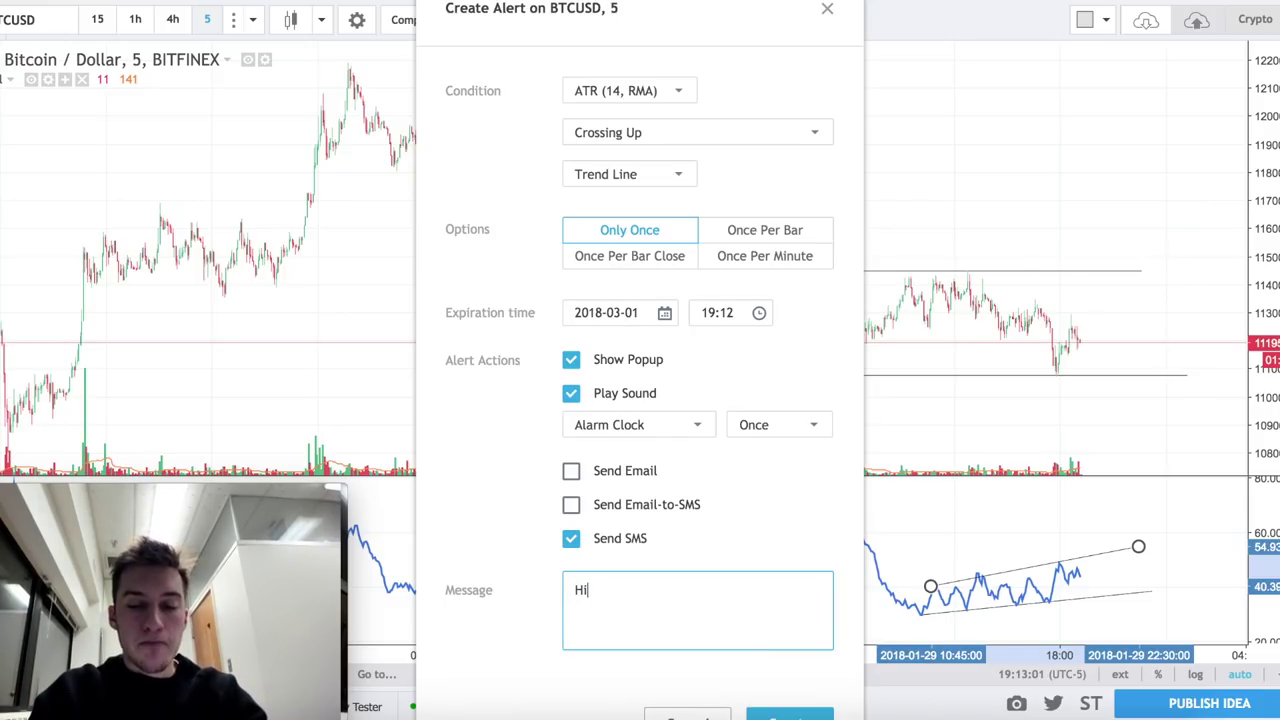
{"action": "type", "text": "gh volatility"}
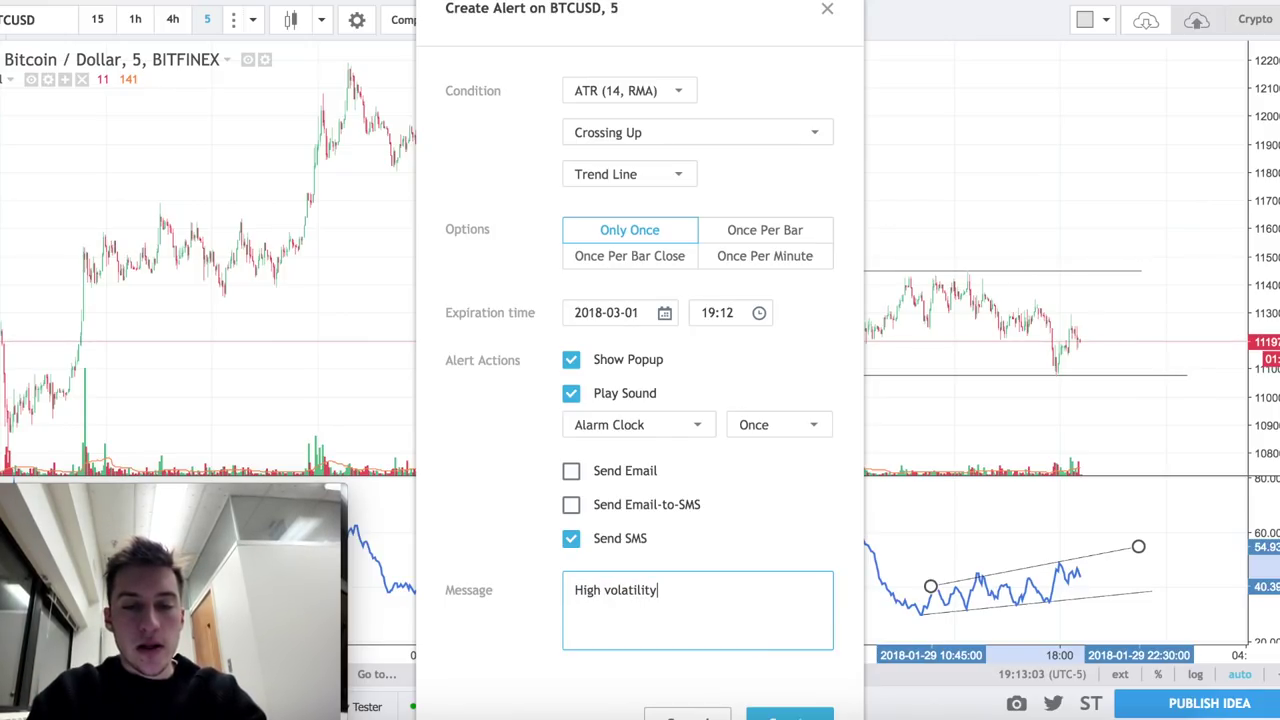
{"action": "left_click", "coordinate": [813, 714]}
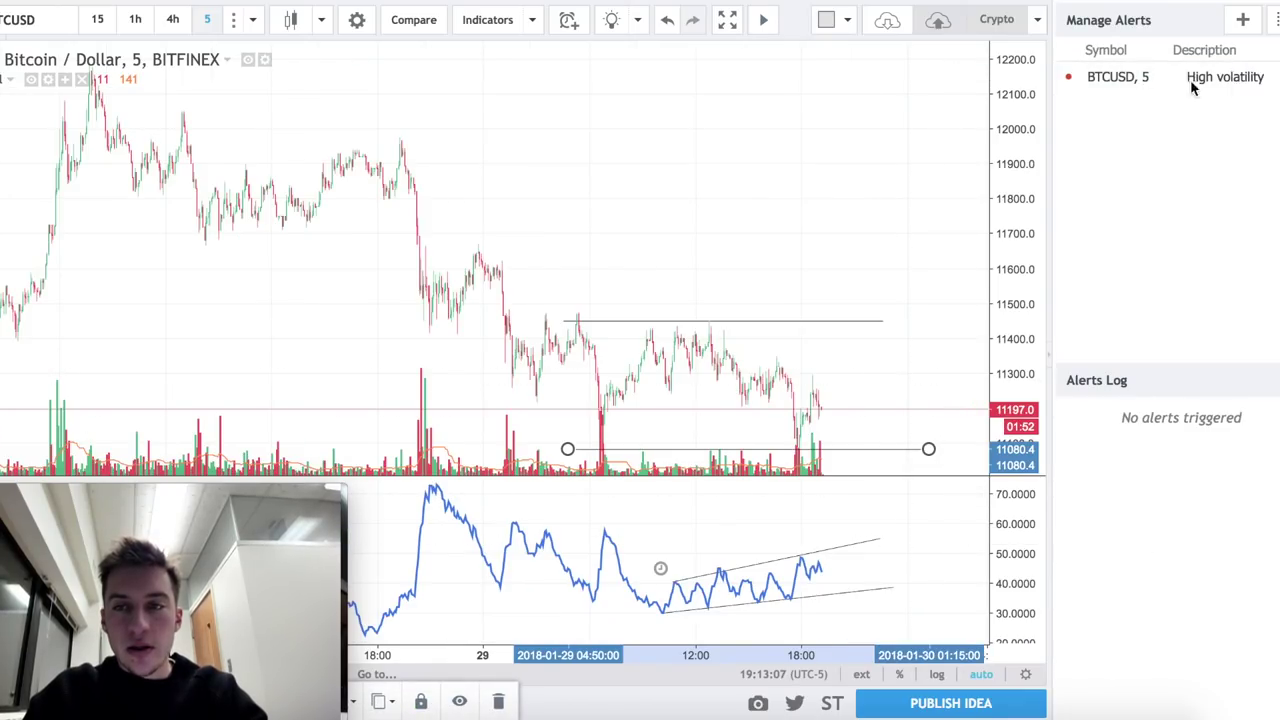
Step: Review the BTCUSD alerts in the alert list and return to the full-width chart
{"action": "left_click", "coordinate": [1279, 20]}
{"action": "left_click", "coordinate": [1279, 20]}
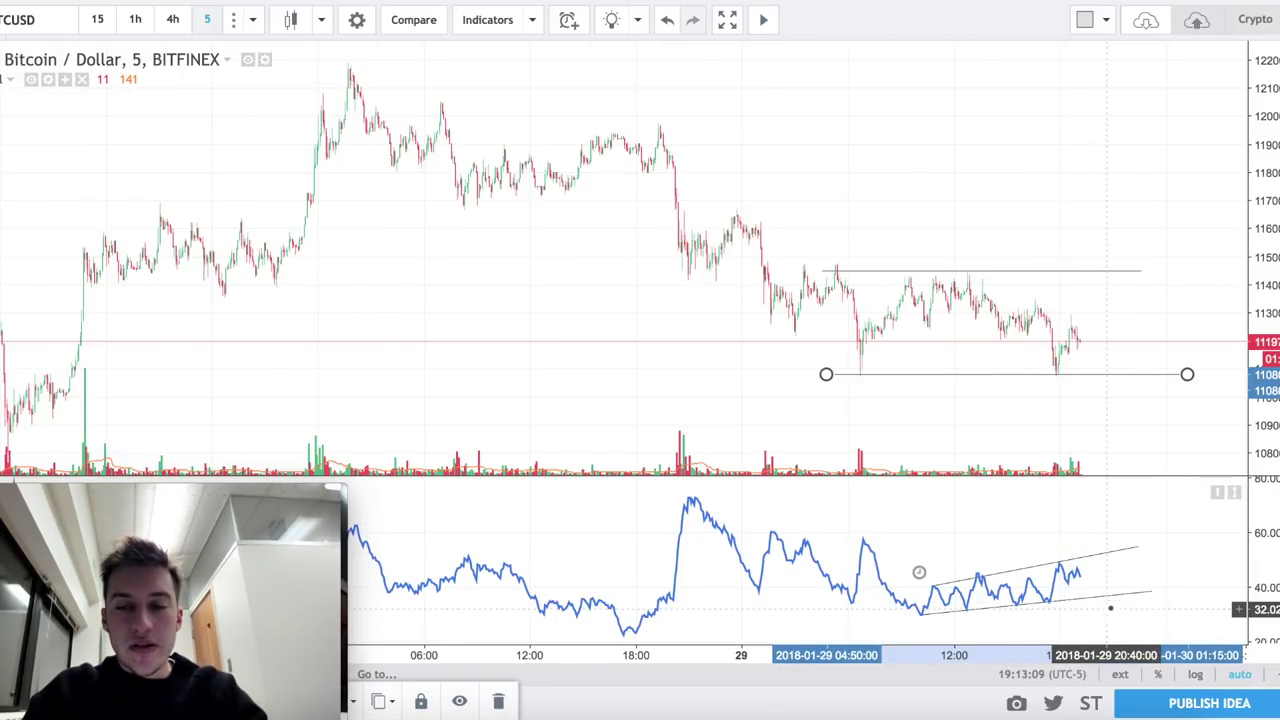
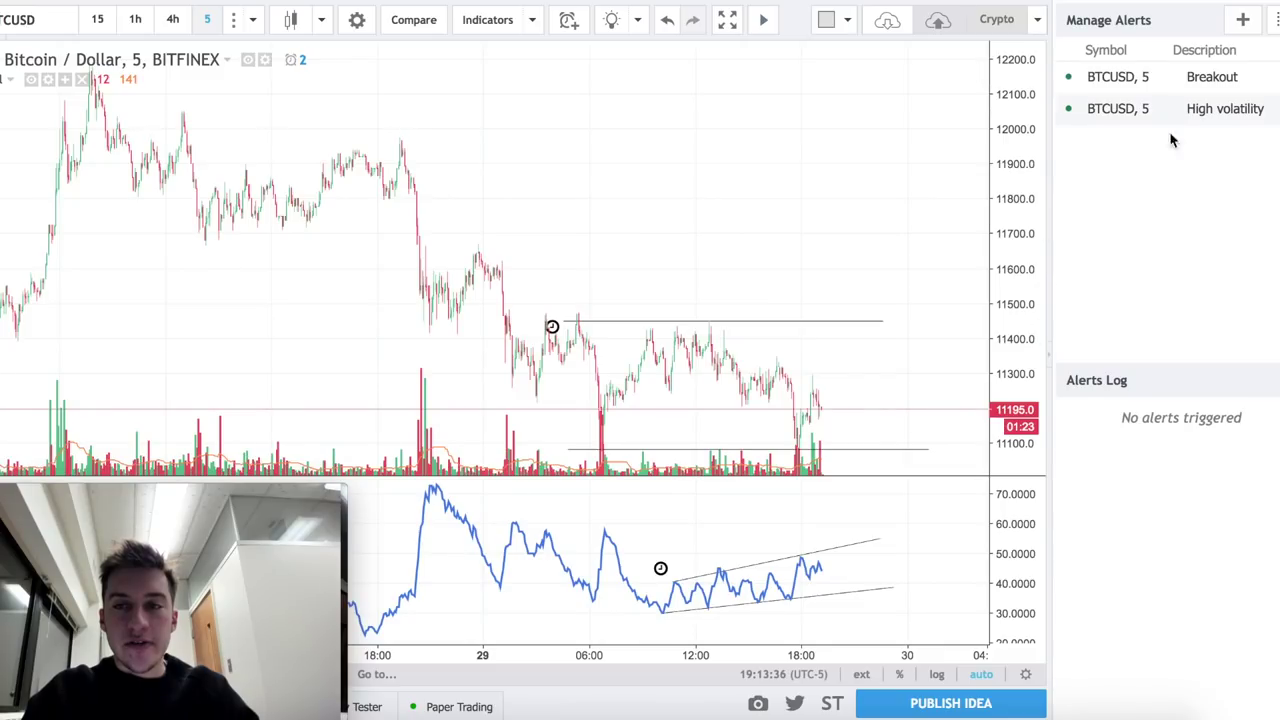
{"action": "left_click", "coordinate": [1048, 354]}
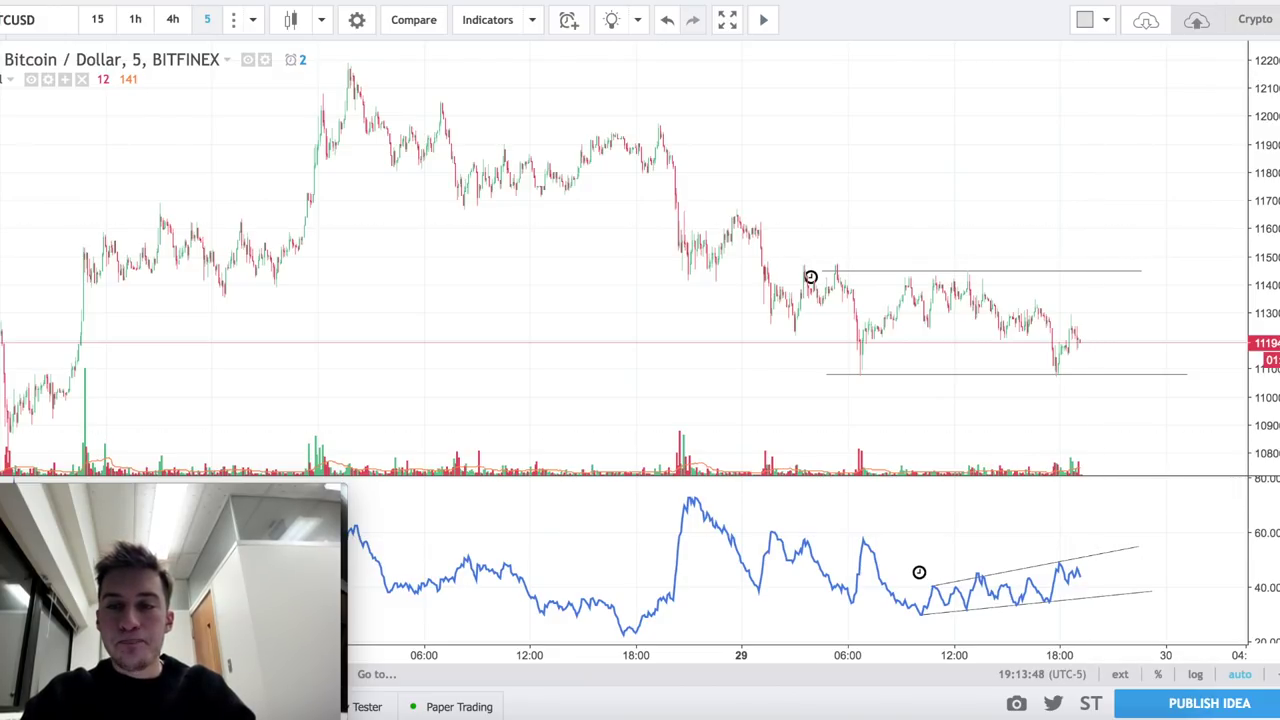
Step: Load BCHUSD from the watchlist and examine its January 29 price action and ATR over wider and narrower time spans
{"action": "left_click", "coordinate": [1279, 20]}
{"action": "left_click", "coordinate": [1222, 117]}
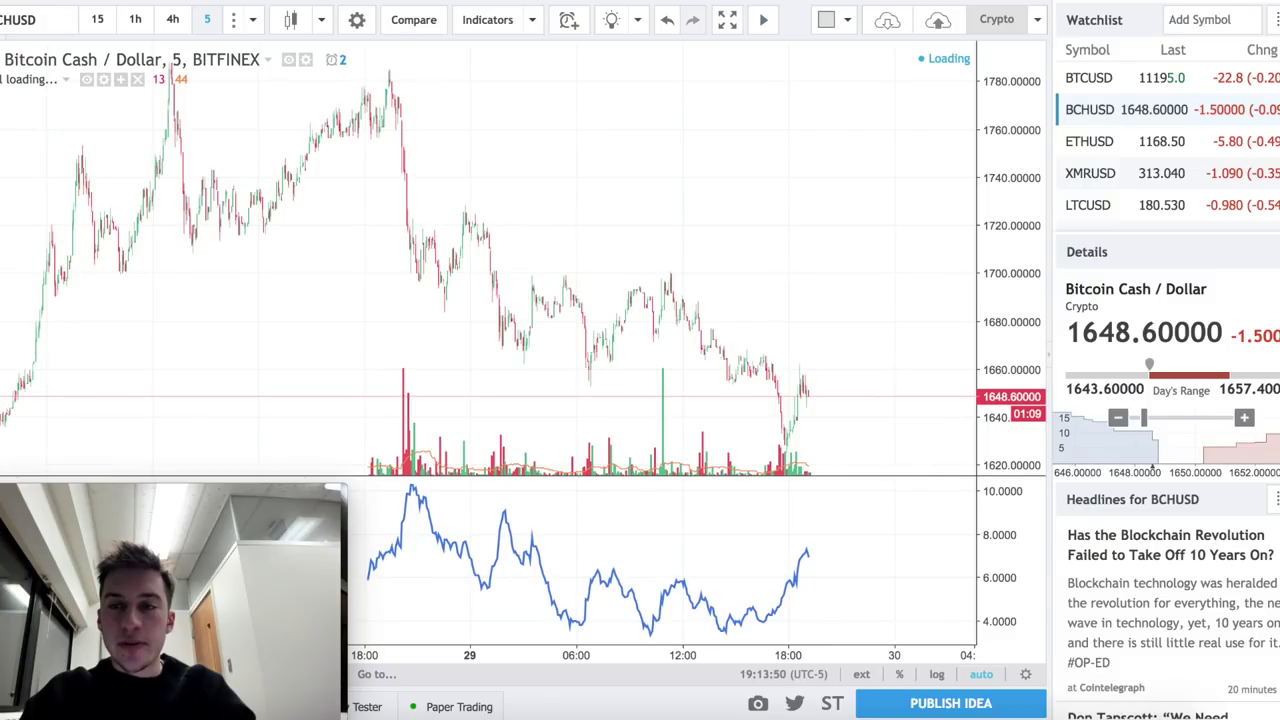
{"action": "left_click", "coordinate": [1279, 20]}
{"action": "scroll", "coordinate": [1089, 269], "scroll_direction": "down", "scroll_amount": 2}
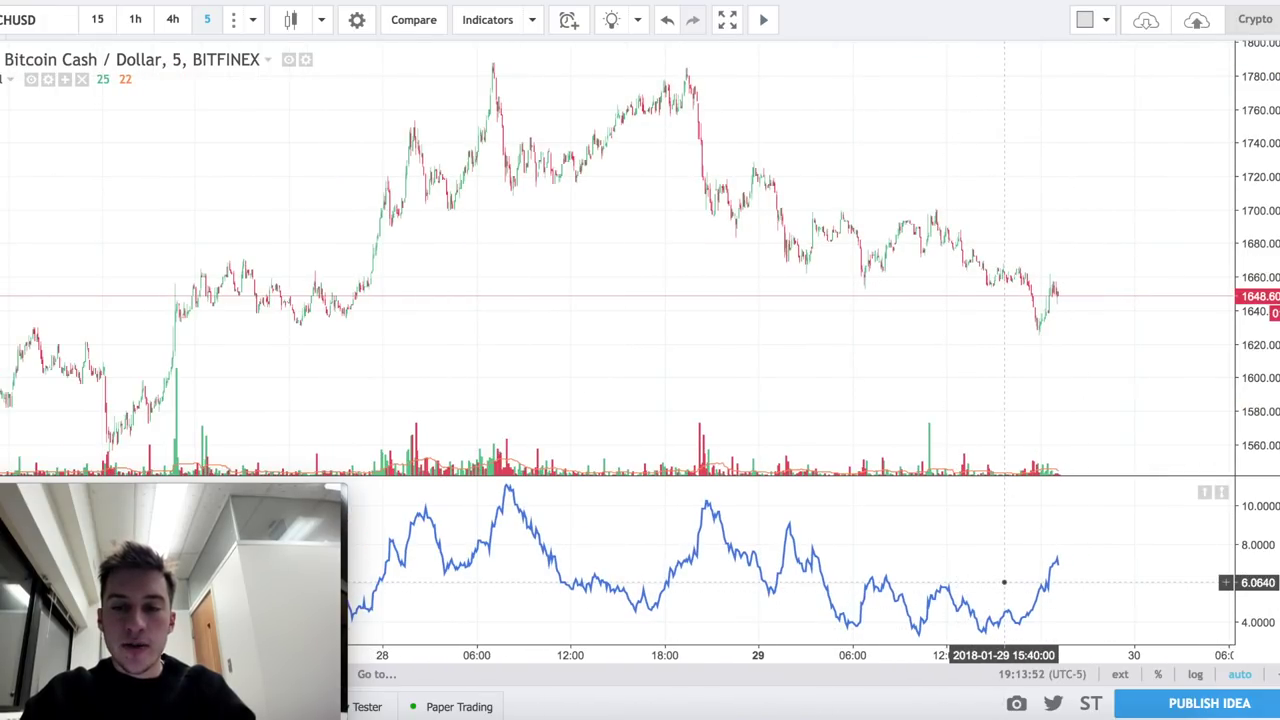
{"action": "scroll", "coordinate": [1033, 596], "scroll_direction": "down", "scroll_amount": 3}
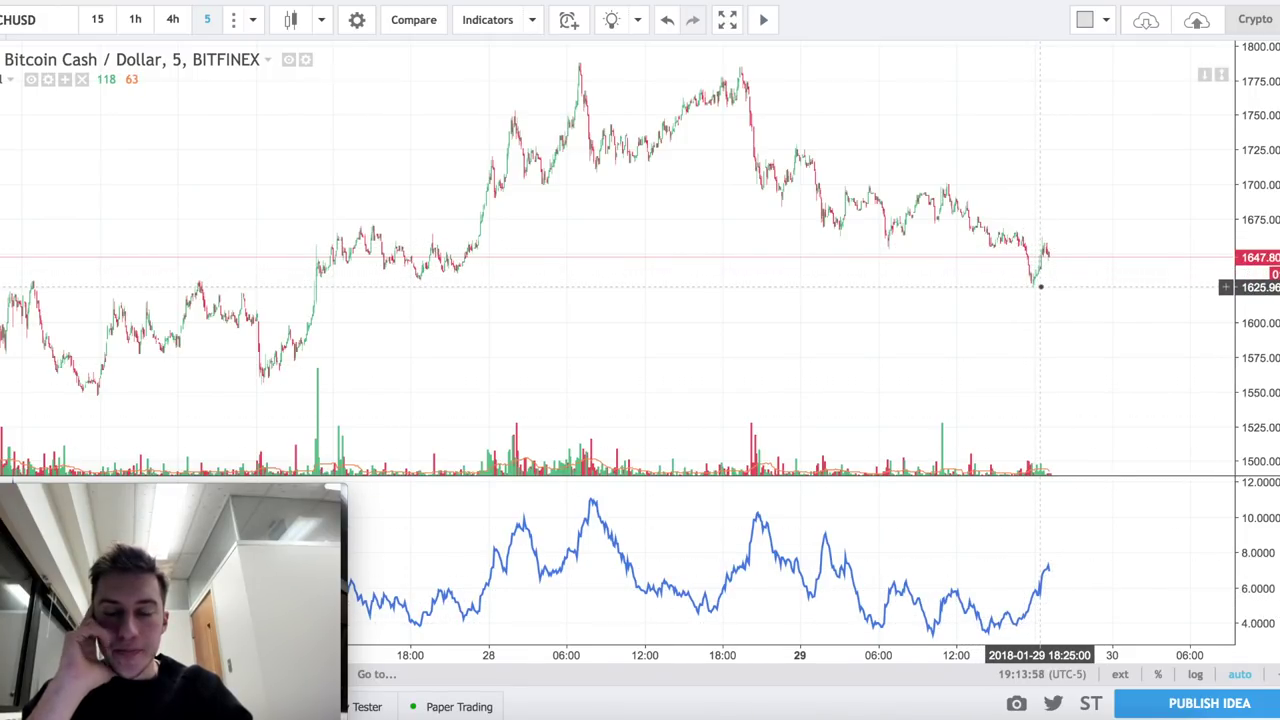
{"action": "scroll", "coordinate": [1040, 342], "scroll_direction": "down", "scroll_amount": 3}
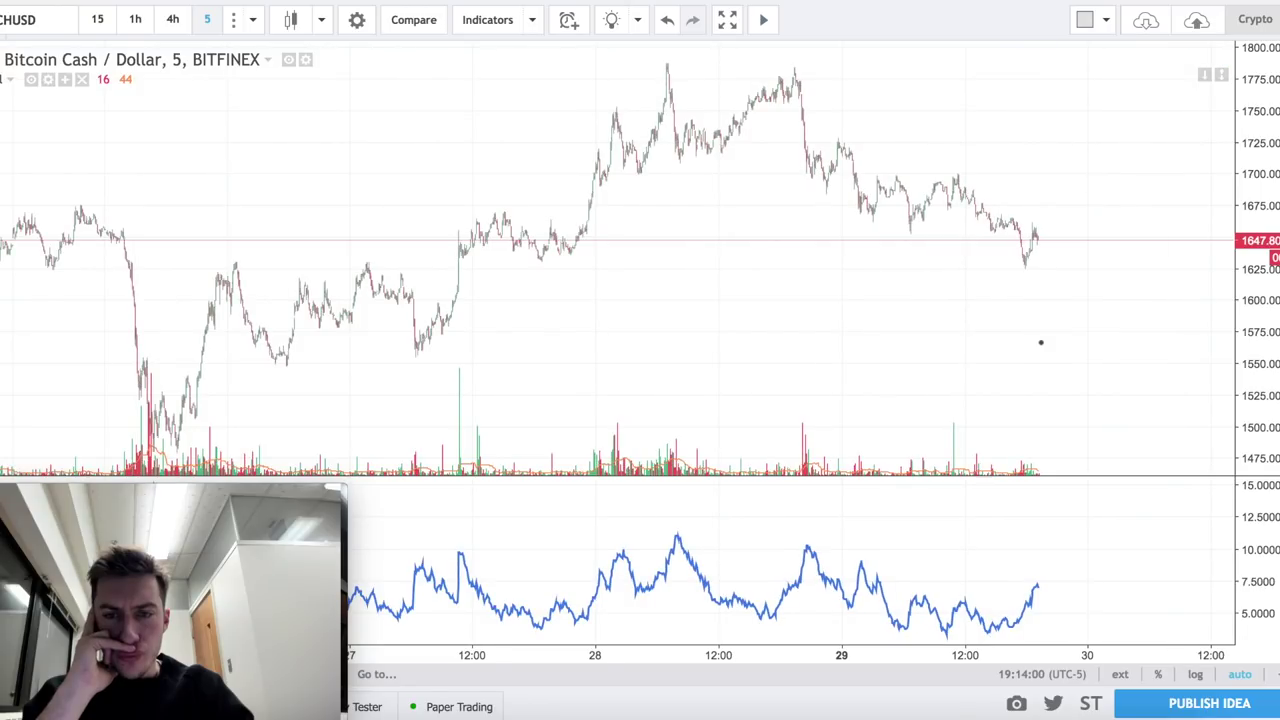
{"action": "scroll", "coordinate": [1040, 342], "scroll_direction": "up", "scroll_amount": 3}
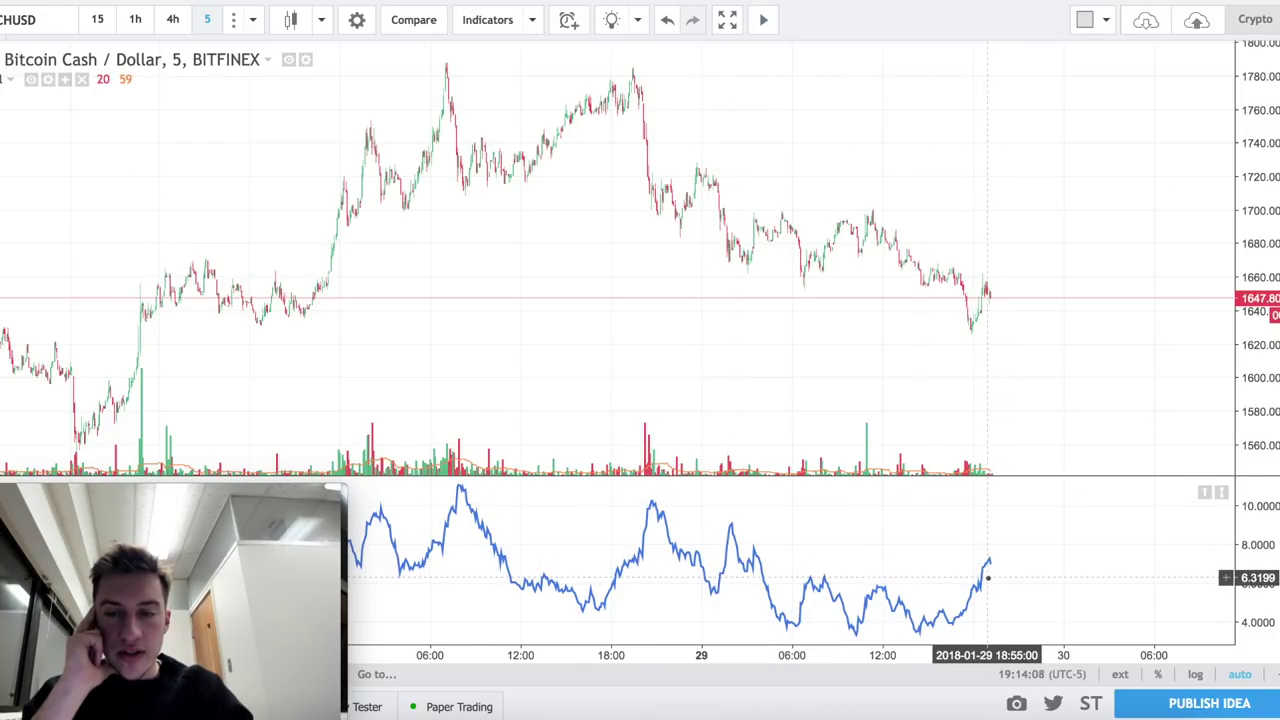
{"action": "scroll", "coordinate": [998, 434], "scroll_direction": "down", "scroll_amount": 5}
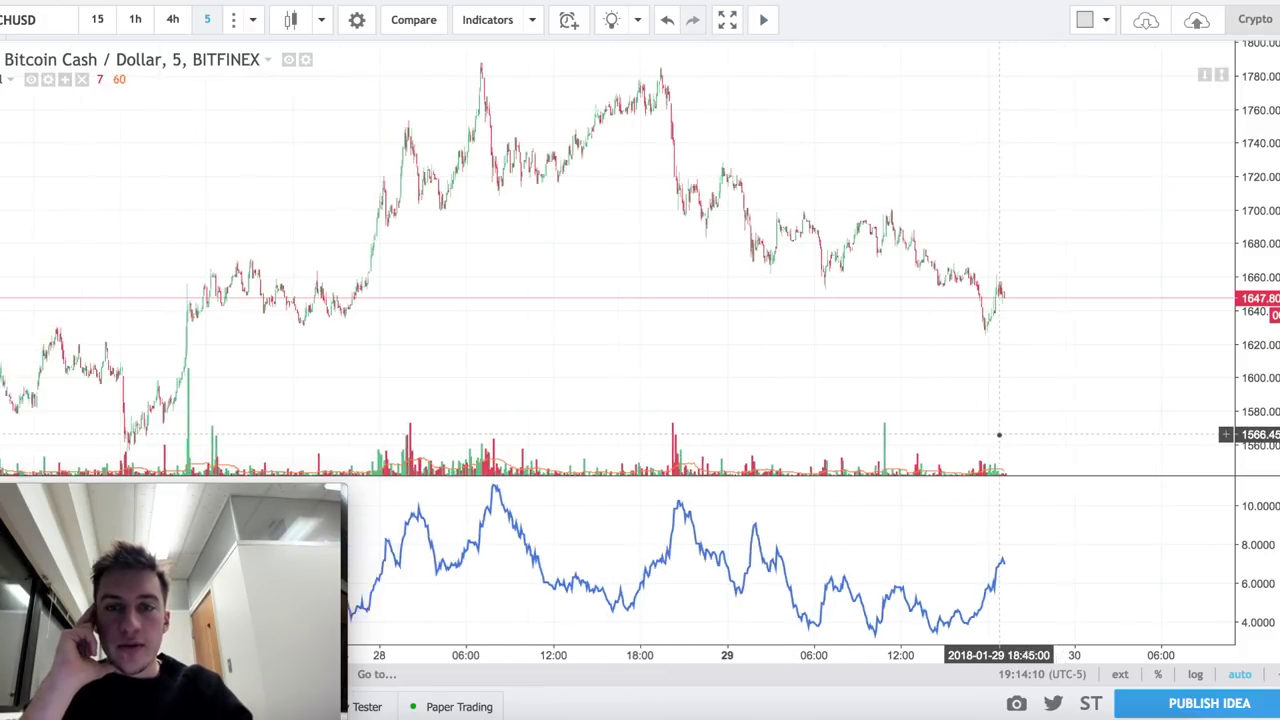
Step: Load ETHUSD at a closer time span and look at the settings of the upper horizontal price line
{"action": "key", "text": "Down"}
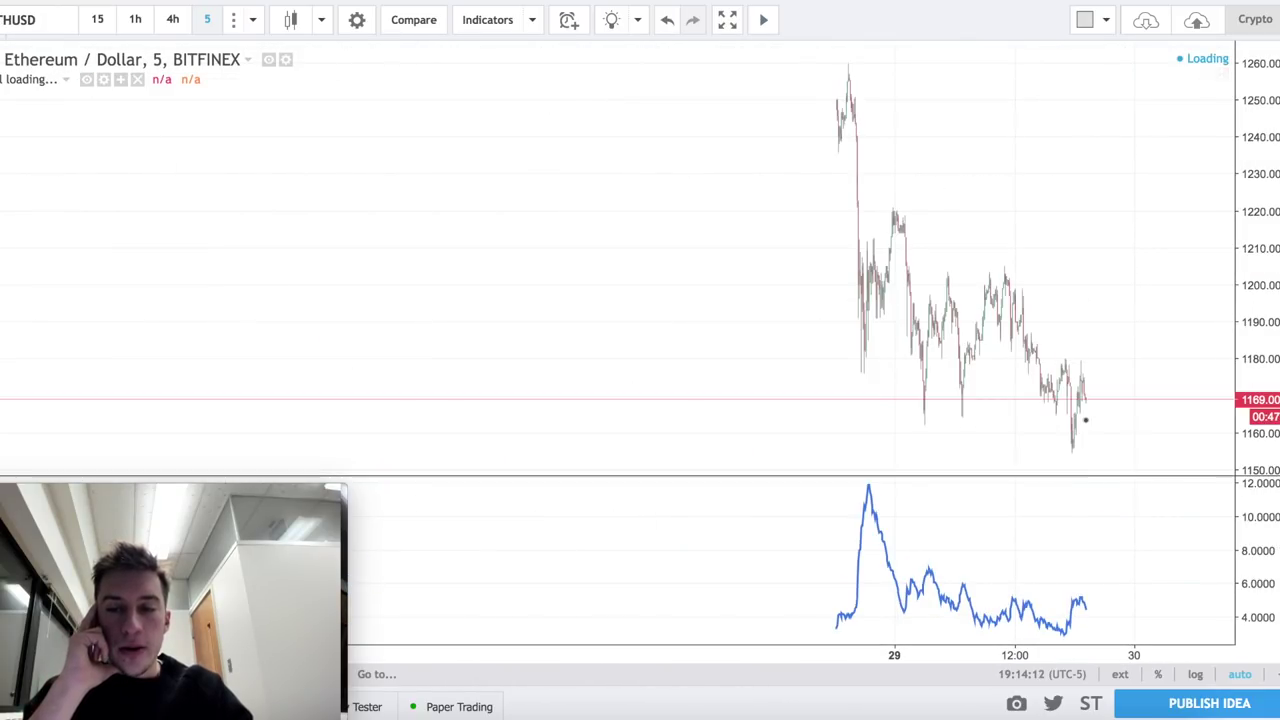
{"action": "scroll", "coordinate": [1046, 277], "scroll_direction": "right", "scroll_amount": 2}
{"action": "scroll", "coordinate": [1046, 277], "scroll_direction": "up", "scroll_amount": 4}
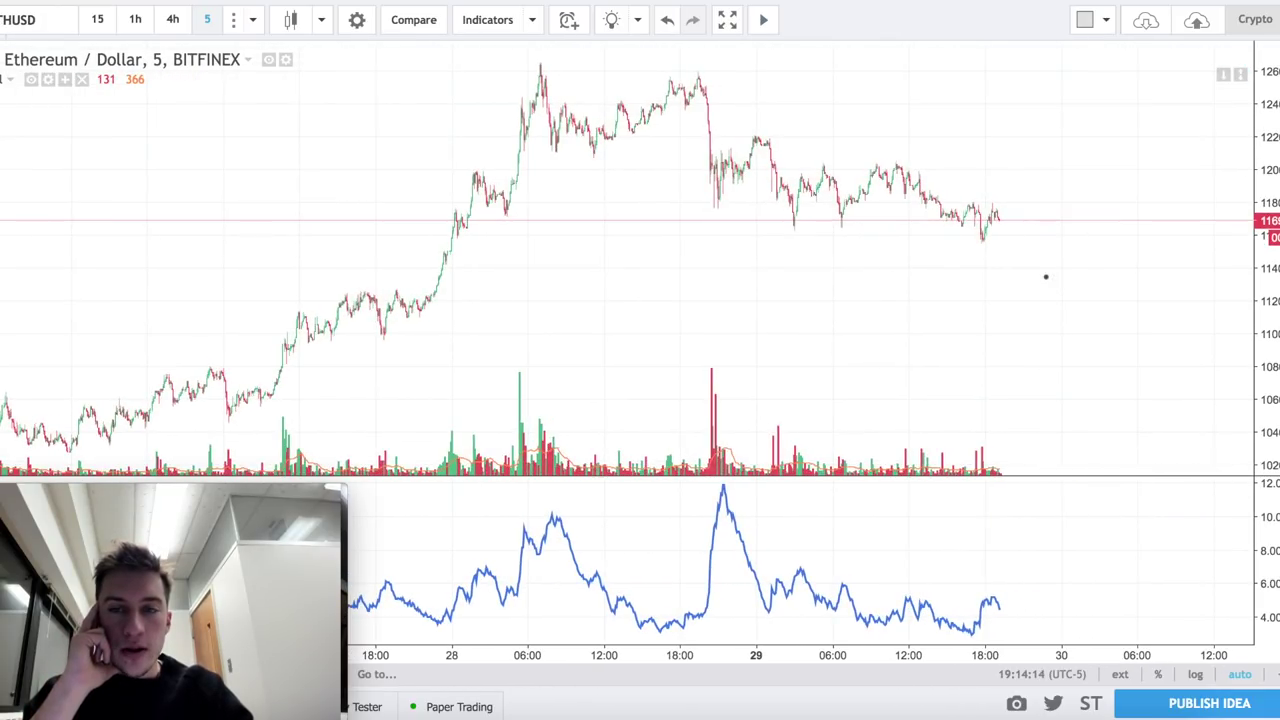
{"action": "scroll", "coordinate": [1039, 274], "scroll_direction": "up", "scroll_amount": 1}
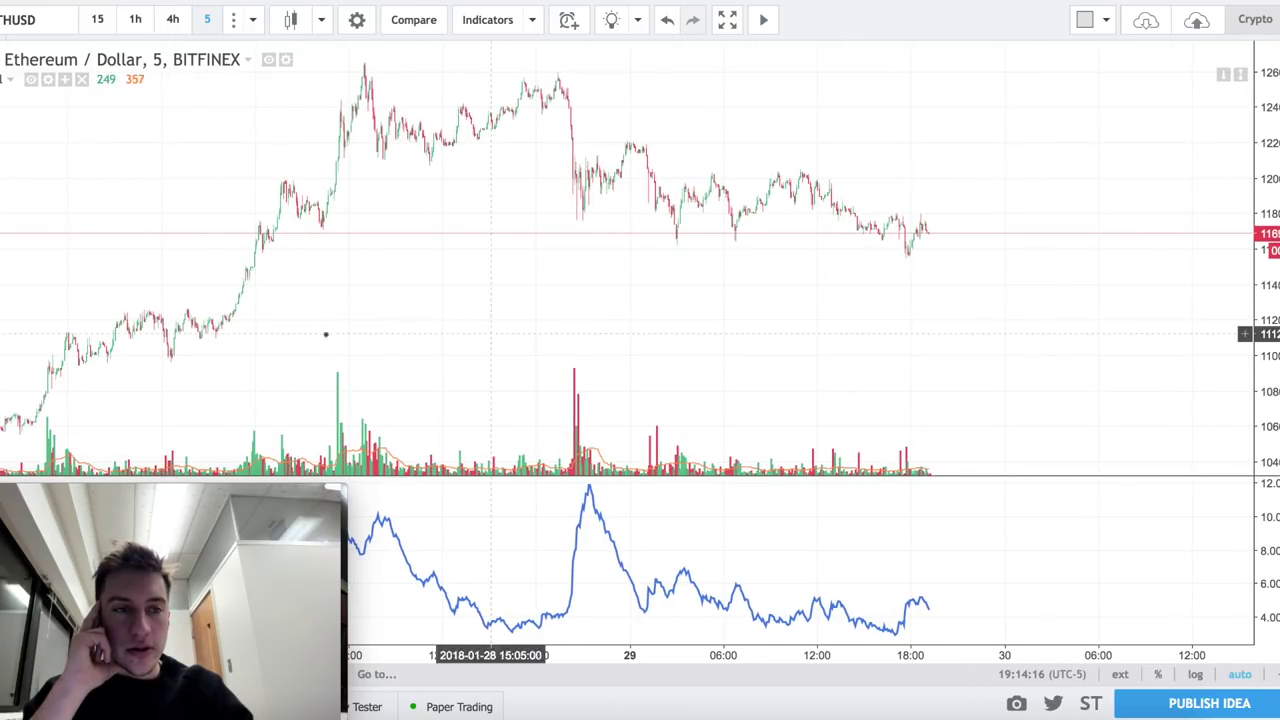
{"action": "scroll", "coordinate": [830, 278], "scroll_direction": "up", "scroll_amount": 1}
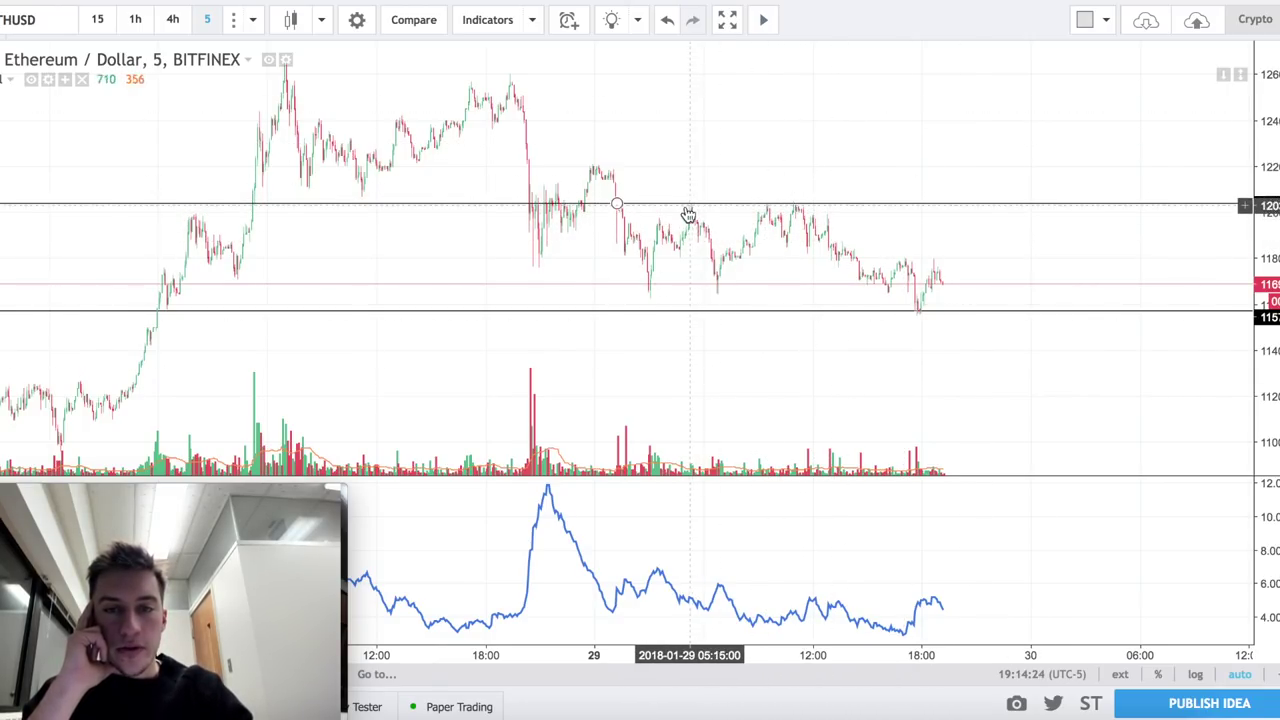
{"action": "double_click", "coordinate": [869, 209]}
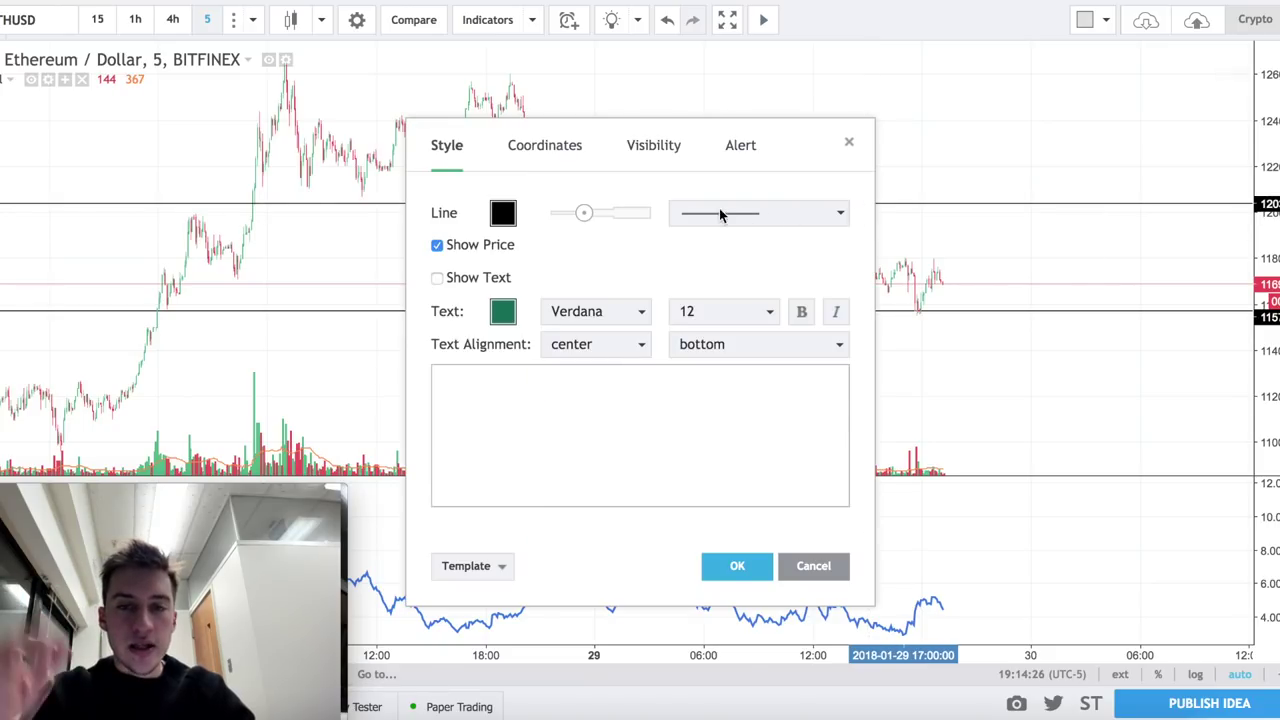
{"action": "key", "text": "Escape"}
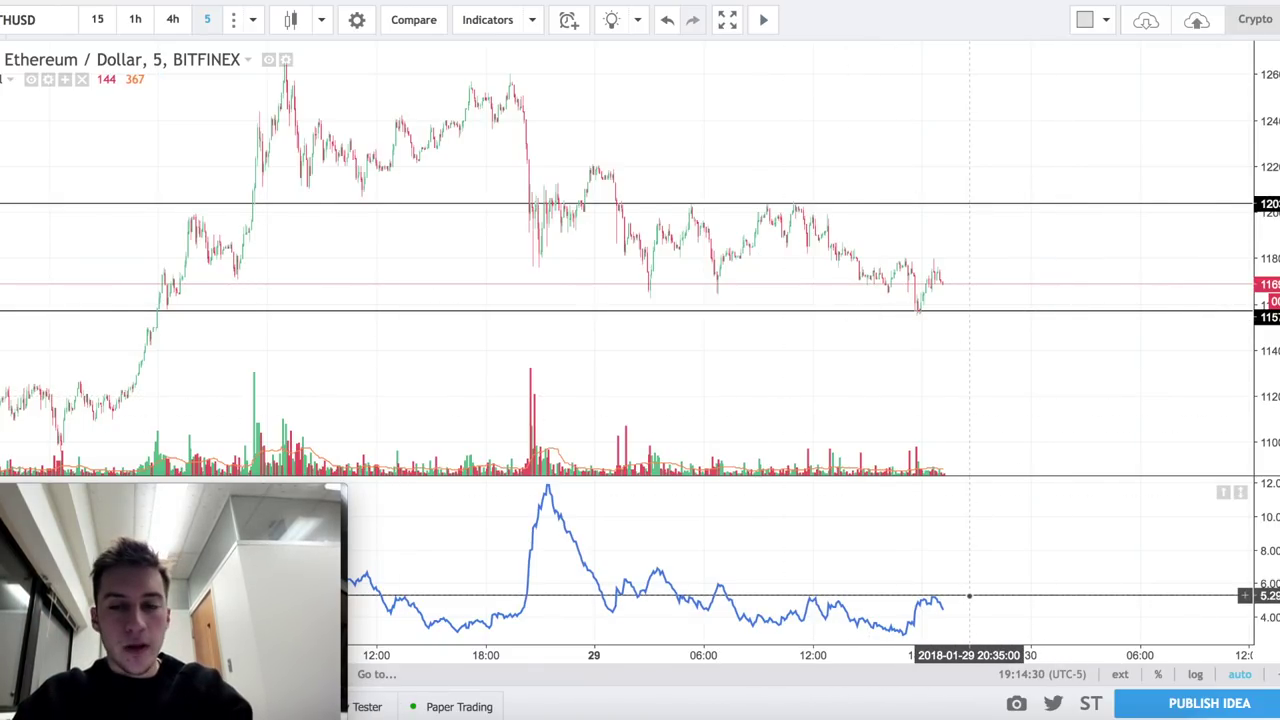
Step: Create an ETHUSD alert for ATR (14, RMA) Crossing the horizontal line drawn at about 5.30 on the ATR
{"action": "double_click", "coordinate": [977, 599]}
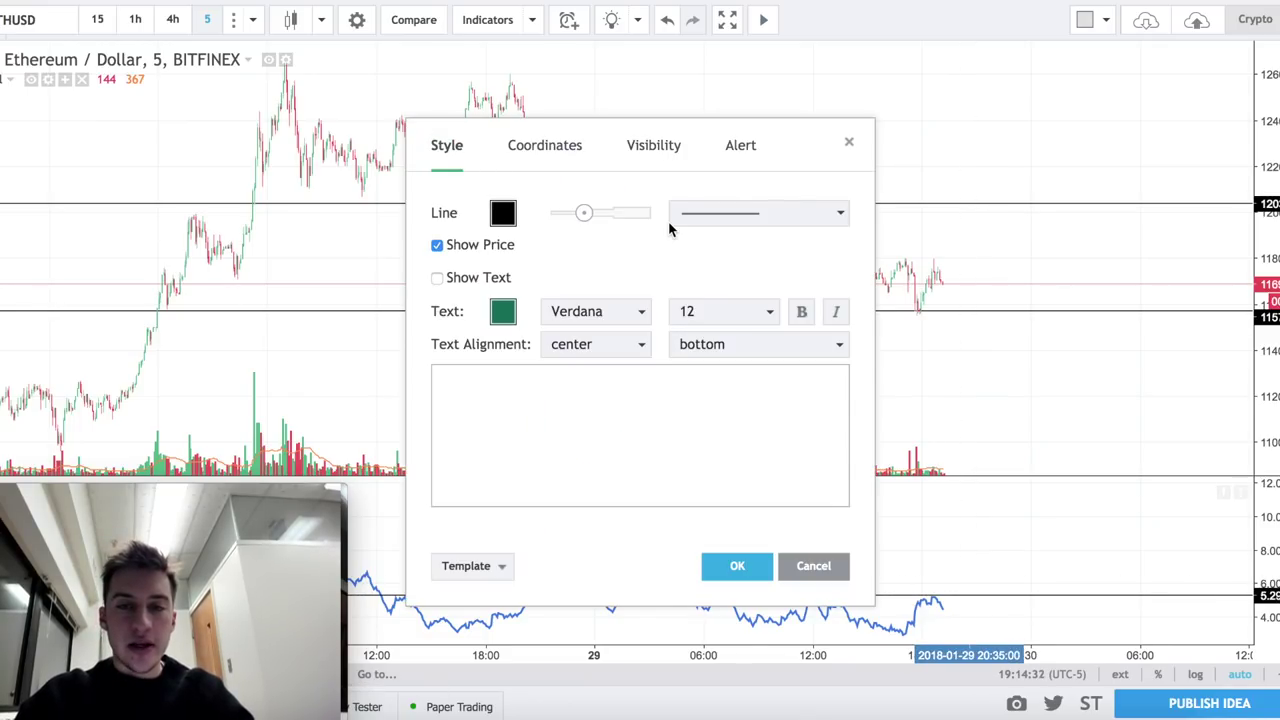
{"action": "left_click", "coordinate": [755, 158]}
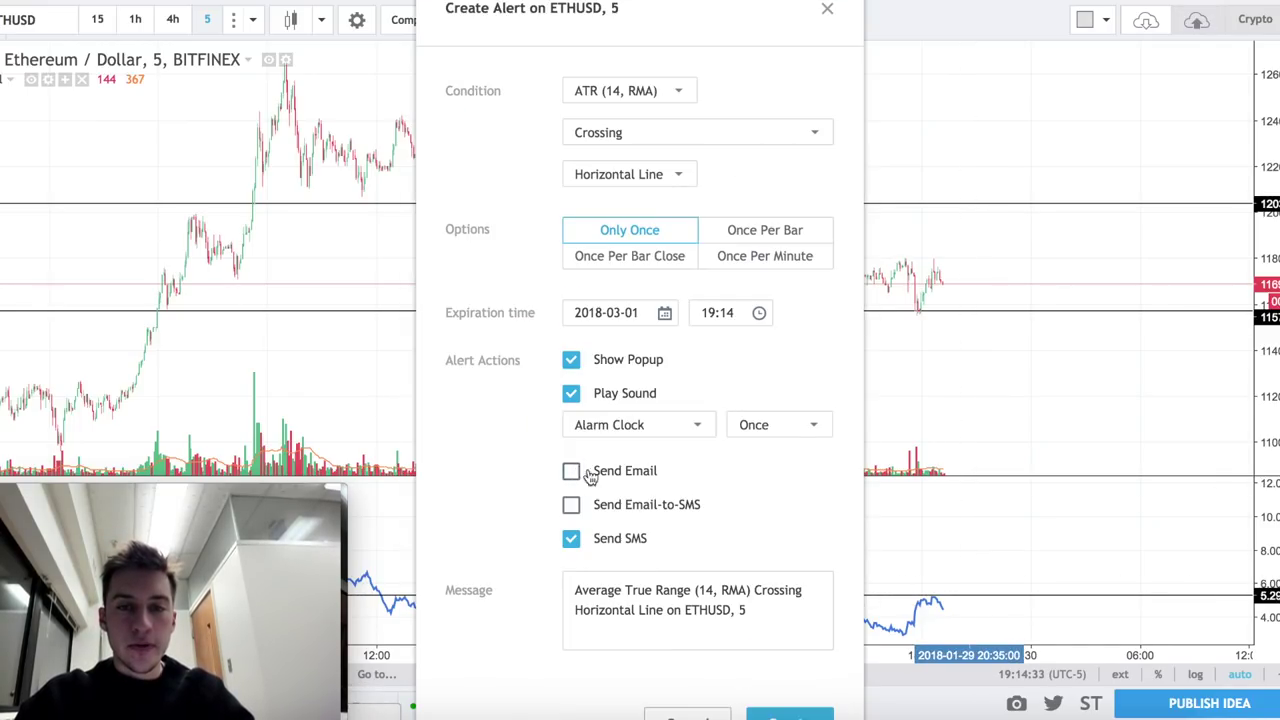
{"action": "left_click", "coordinate": [769, 712]}
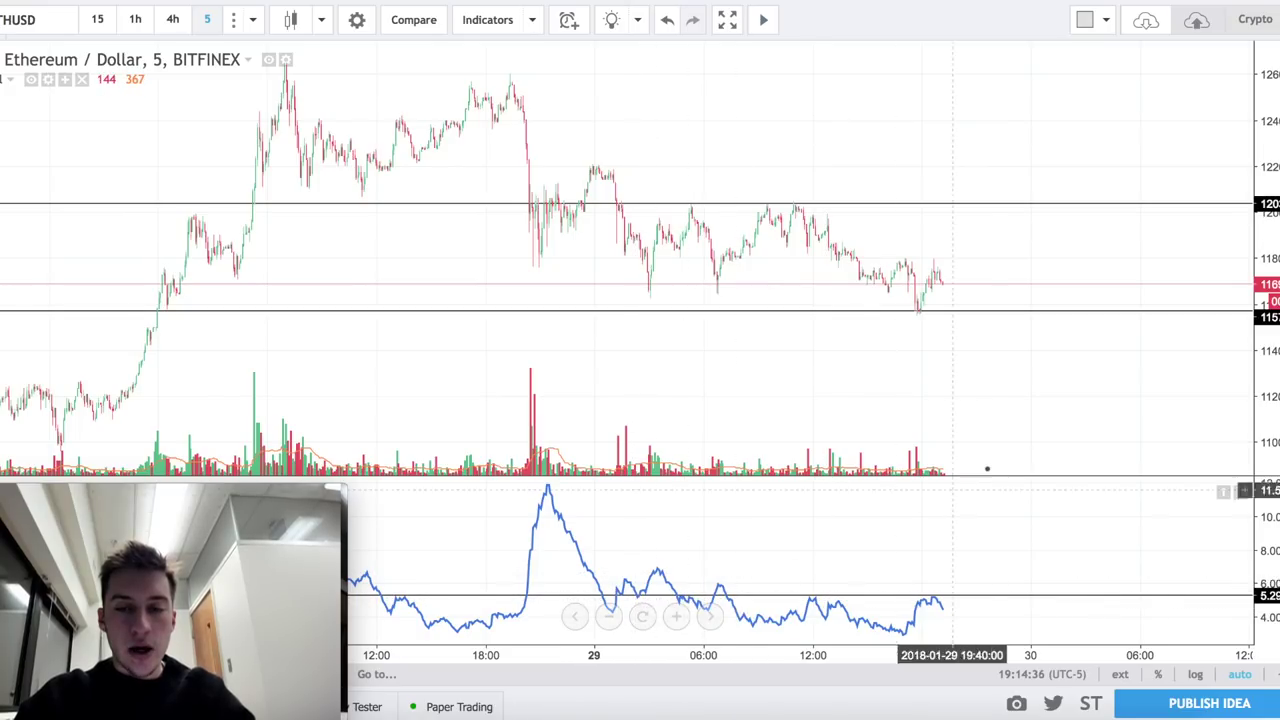
Step: Check the new ETHUSD alert in the alert list and view the ATR horizontal line's settings
{"action": "scroll", "coordinate": [1090, 440], "scroll_direction": "down", "scroll_amount": 2}
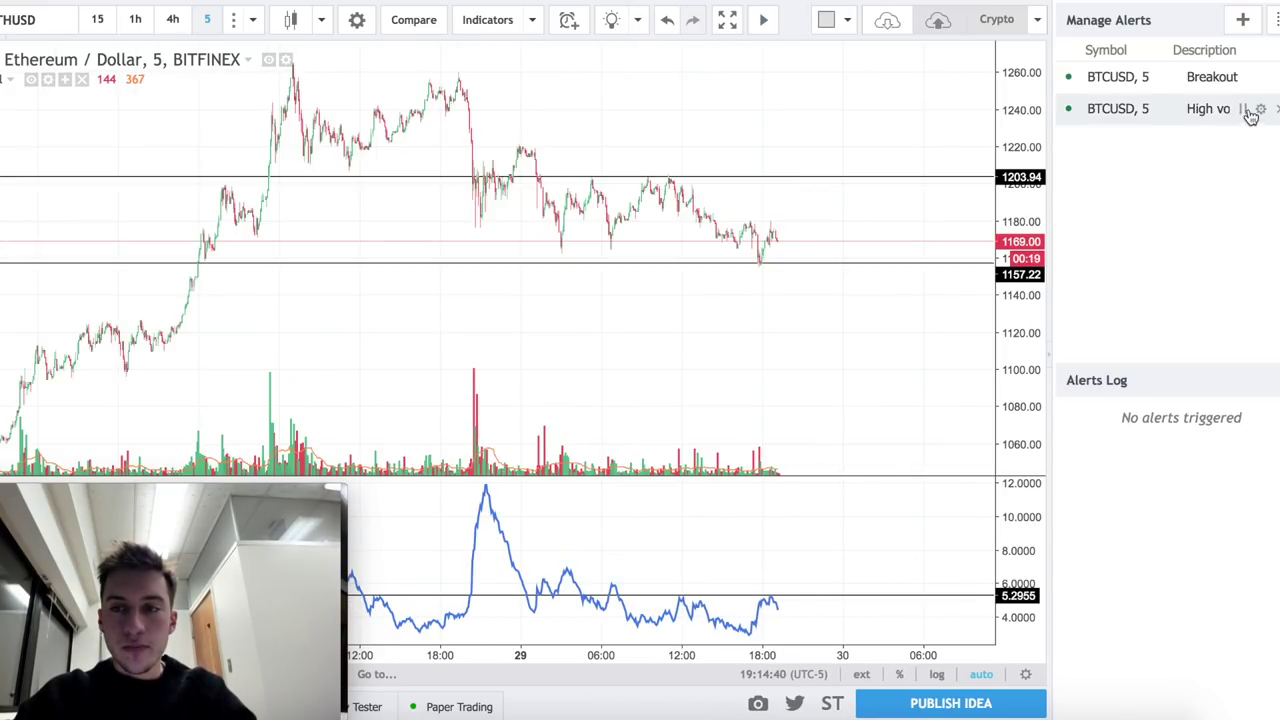
{"action": "left_click", "coordinate": [872, 597]}
{"action": "double_click", "coordinate": [880, 597]}
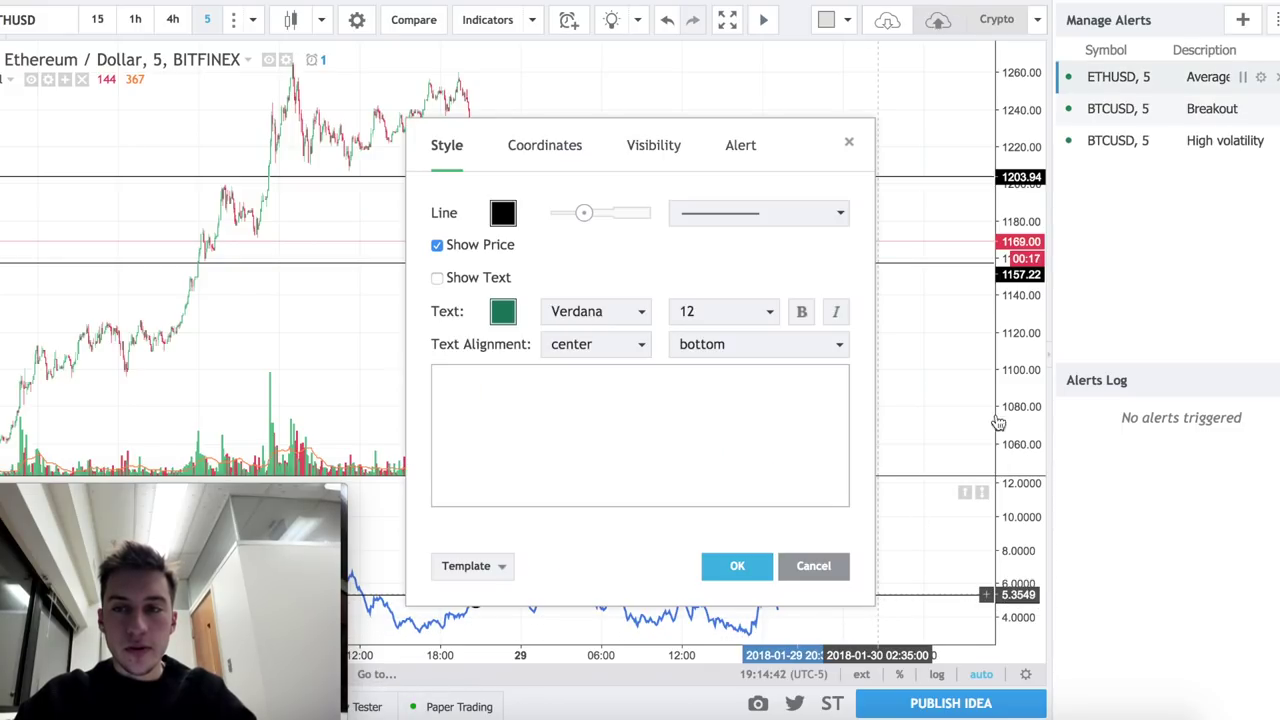
{"action": "left_click", "coordinate": [953, 108]}
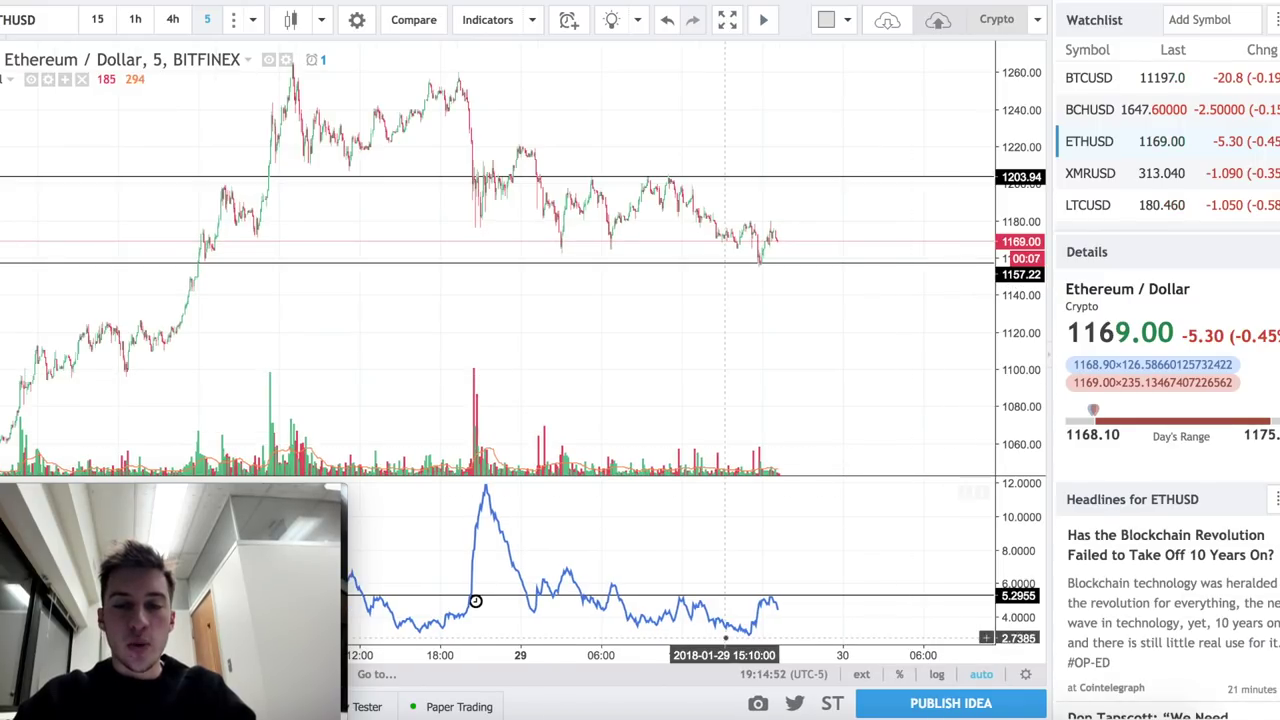
Step: Switch to the "Screening using the ATR" slide to review the breakout and reversal rules and return to TradingView
{"action": "left_click", "coordinate": [606, 3]}
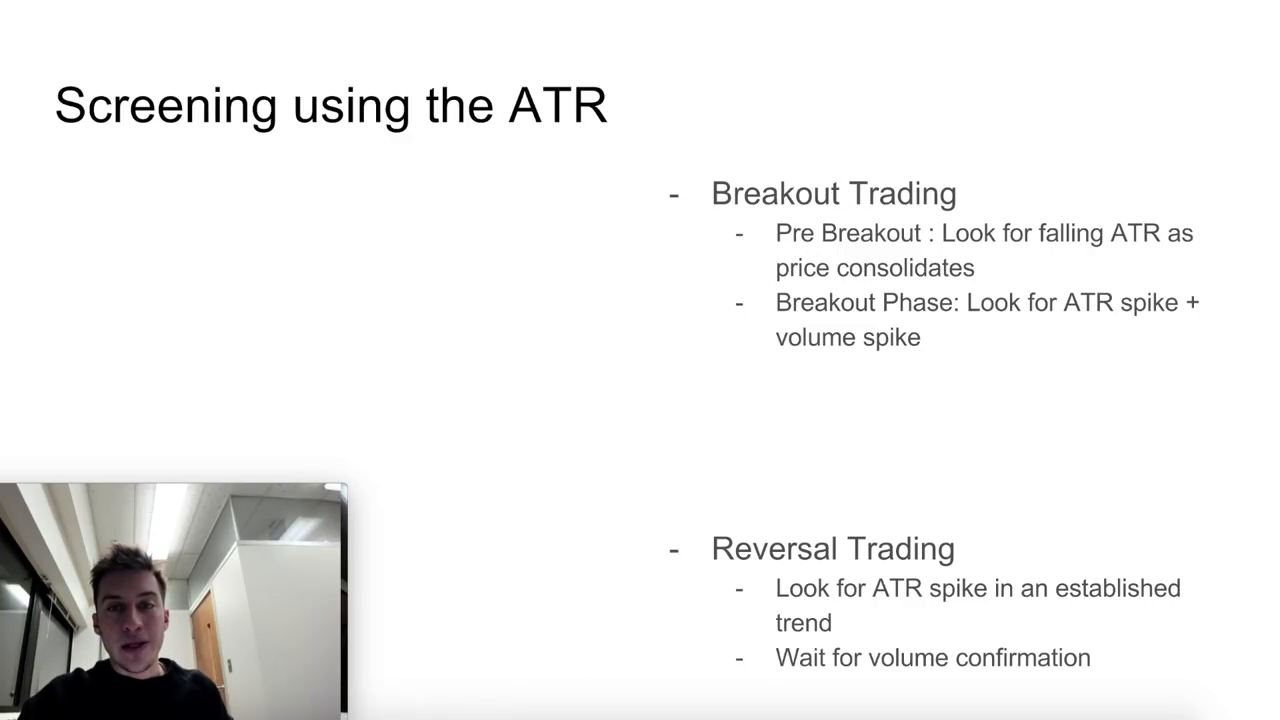
{"action": "key", "text": "super+Tab"}
Step: Load XMRUSD, the symbol after ETHUSD in the watchlist, and show its chart at full width
{"action": "scroll", "coordinate": [1153, 186], "scroll_direction": "down", "scroll_amount": 1}
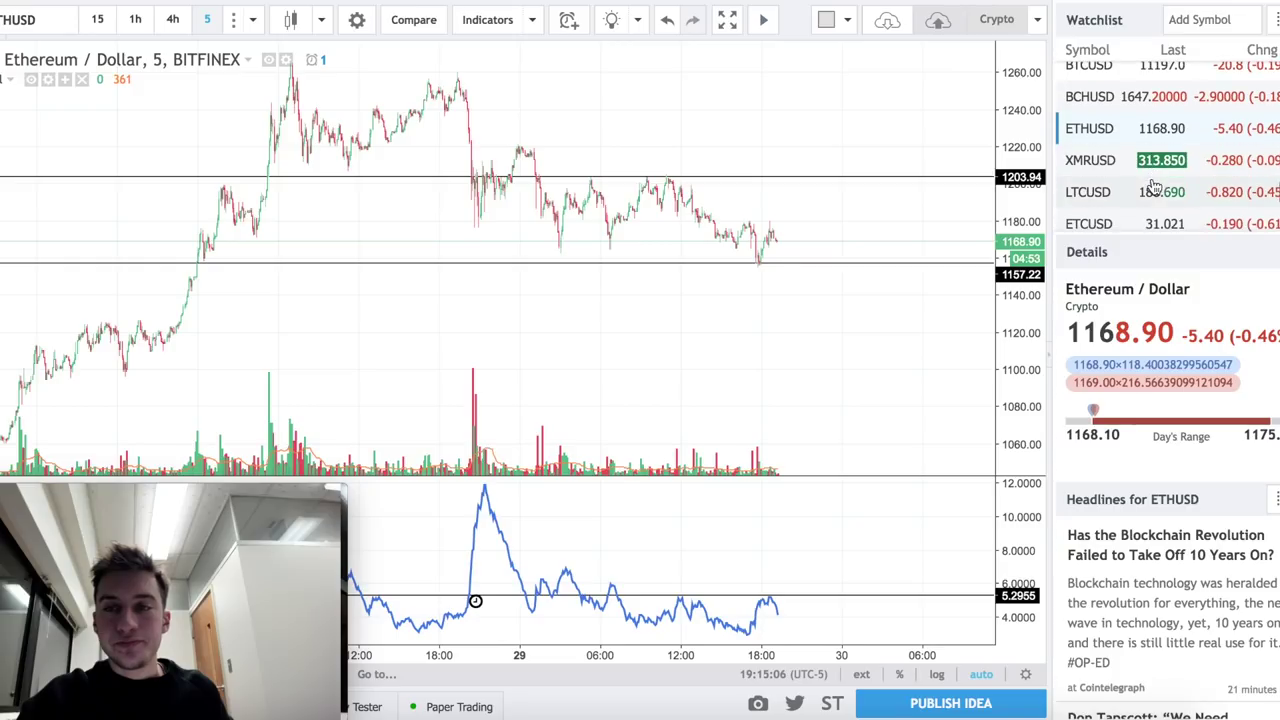
{"action": "left_click", "coordinate": [1049, 354]}
{"action": "key", "text": "Down"}
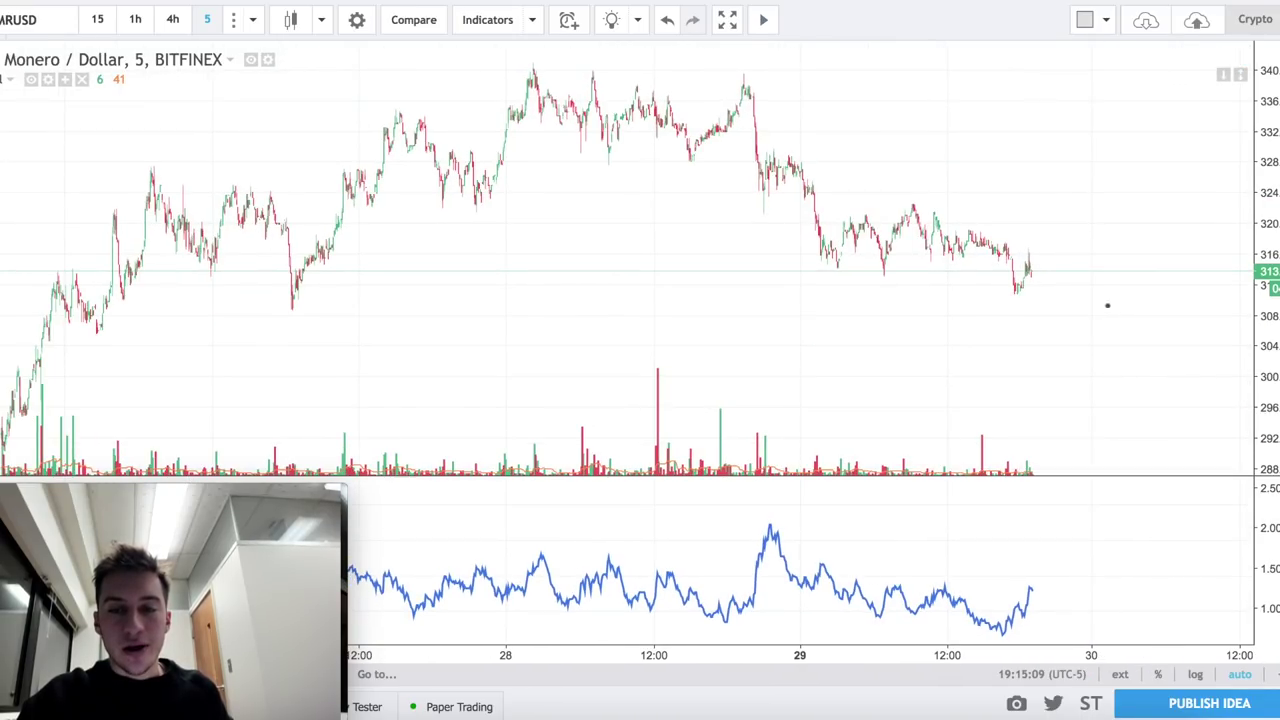
Step: Step through LTCUSD, ETCUSD and XRPUSD in the watchlist and load the XRPBTC chart
{"action": "key", "text": "space"}
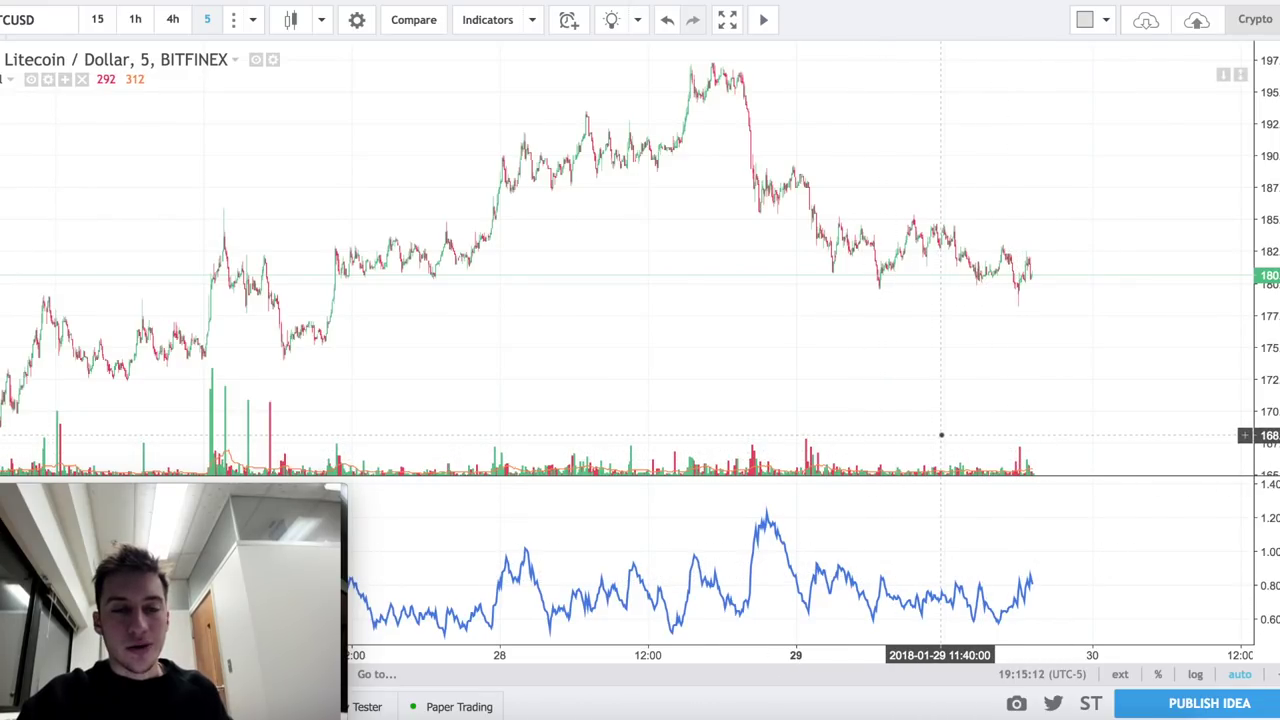
{"action": "key", "text": "space"}
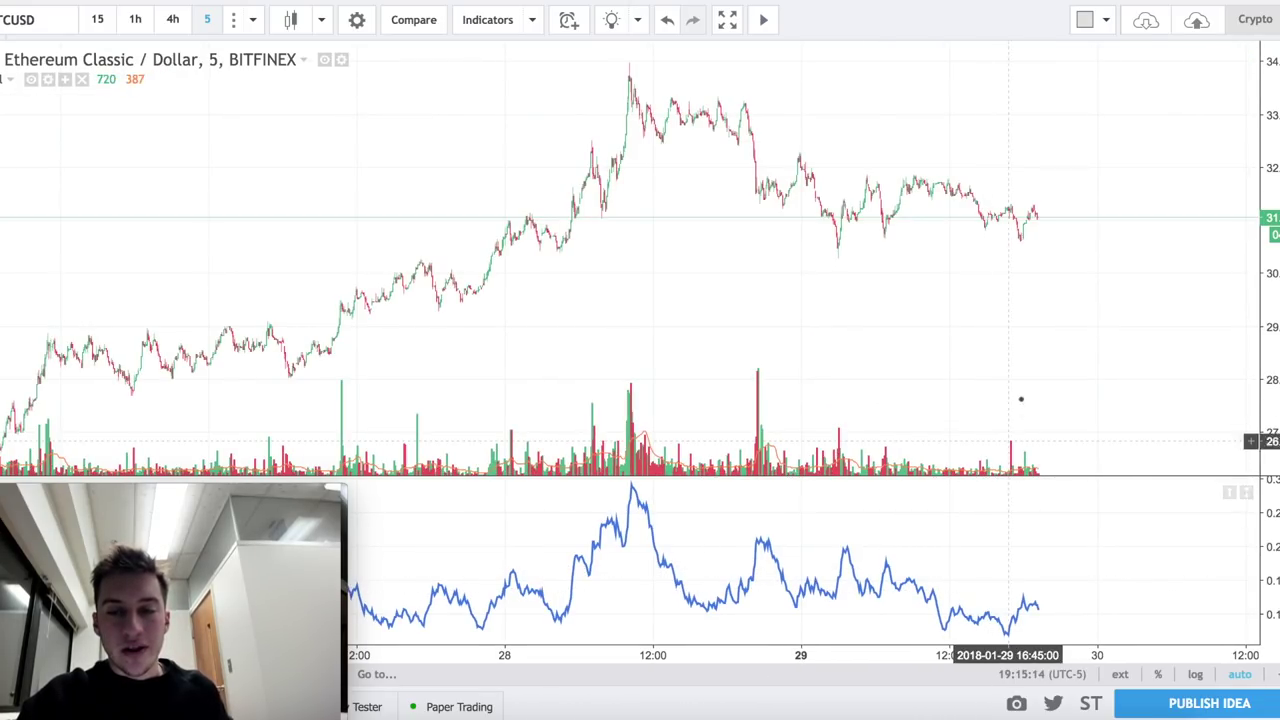
{"action": "key", "text": "space"}
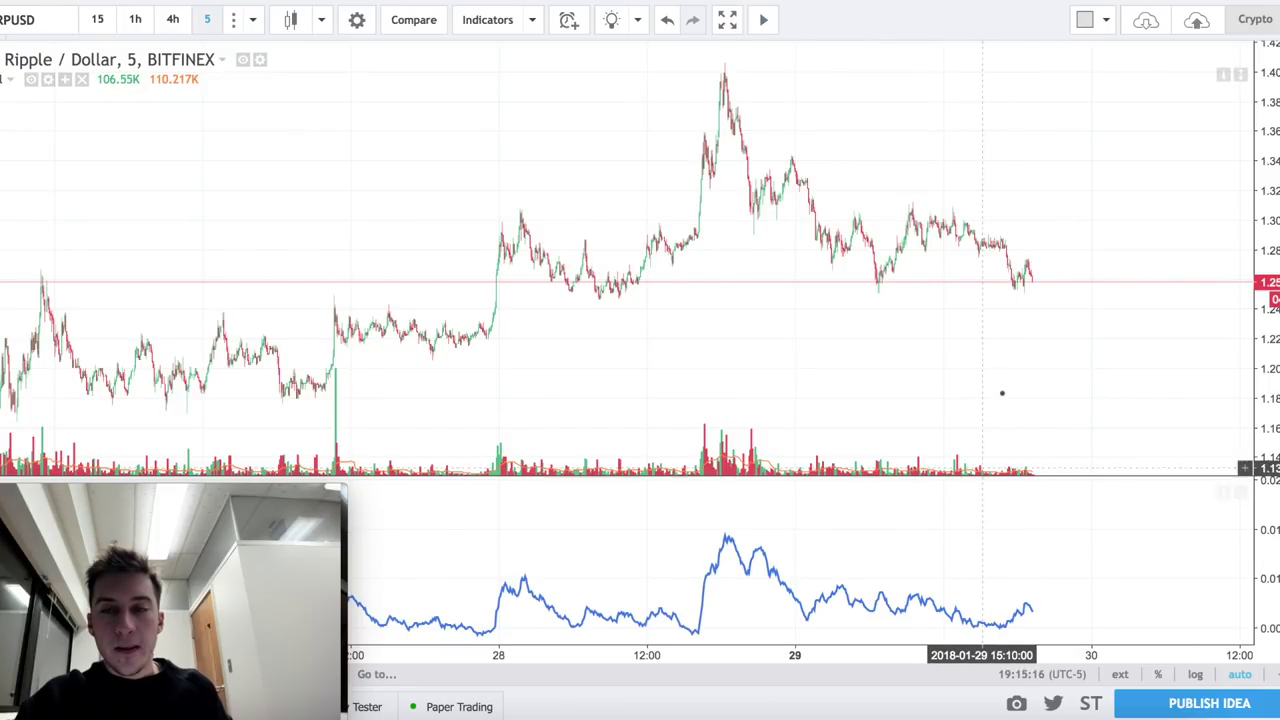
{"action": "key", "text": "space"}
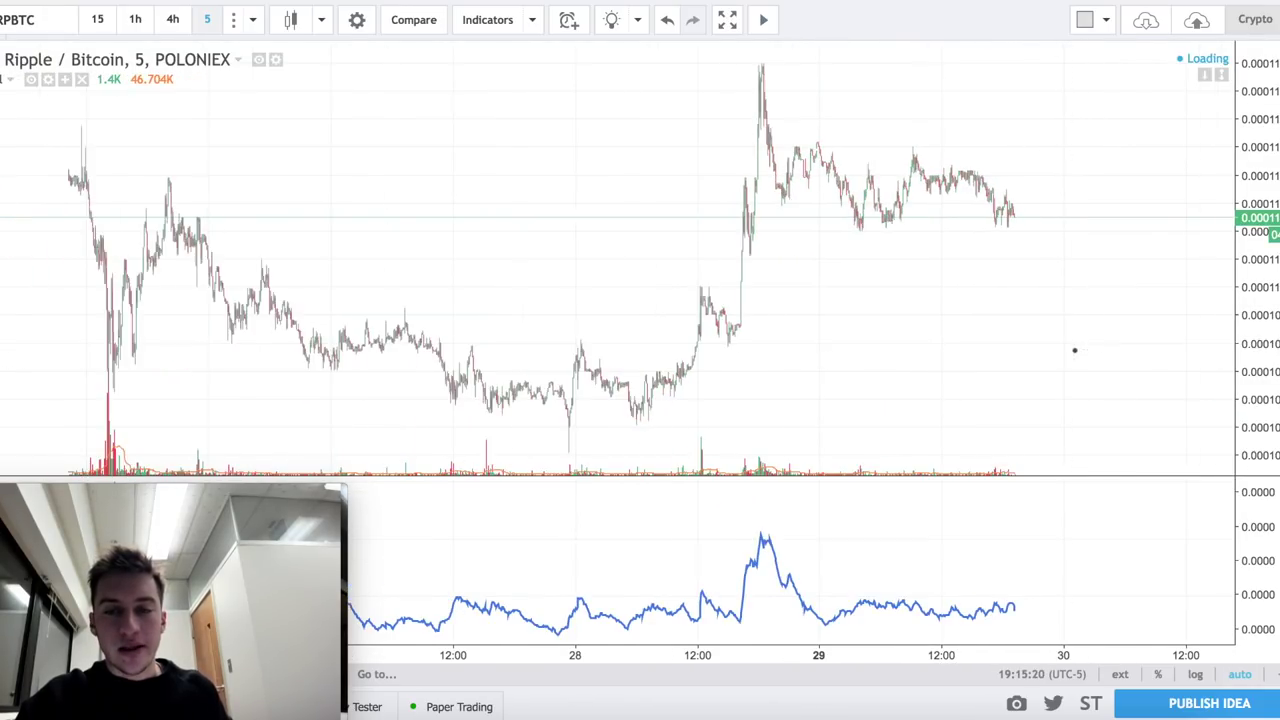
Step: Mark the XRPBTC consolidation range with horizontal lines at about 0.00011203 under the lows and 0.00011519 at the highs
{"action": "scroll", "coordinate": [958, 583], "scroll_direction": "up", "scroll_amount": 5}
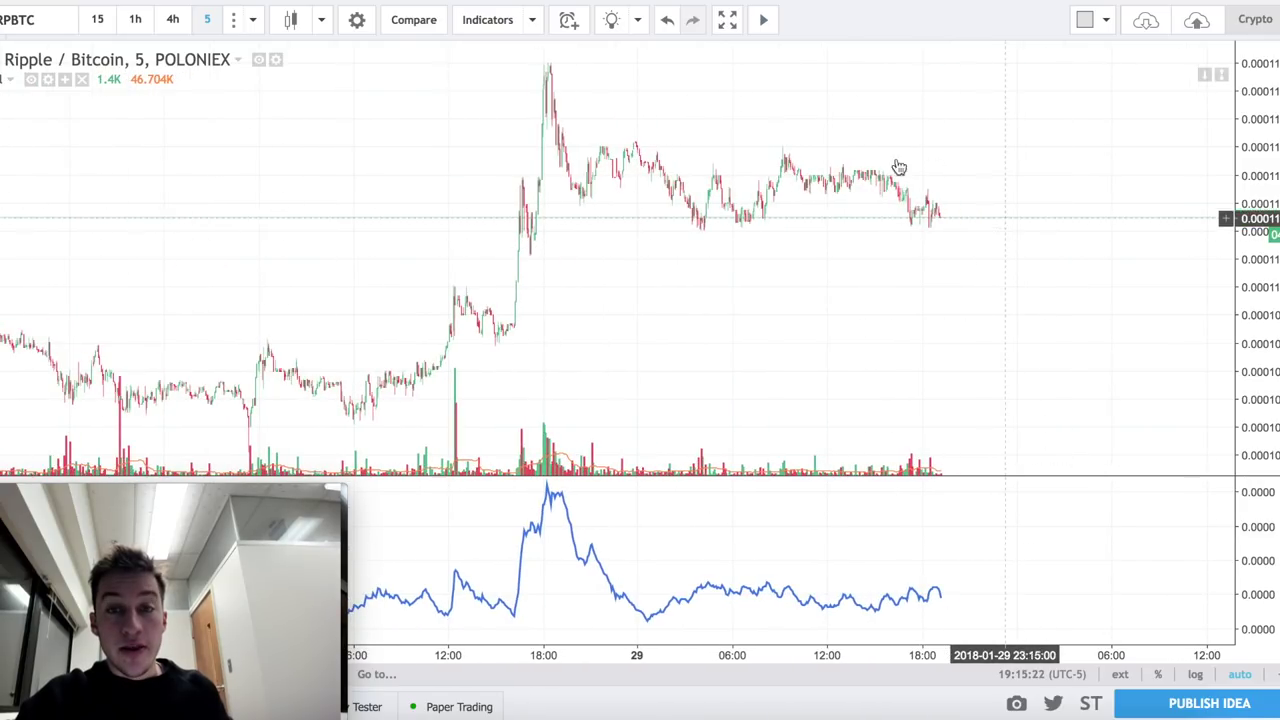
{"action": "scroll", "coordinate": [880, 255], "scroll_direction": "up", "scroll_amount": 3}
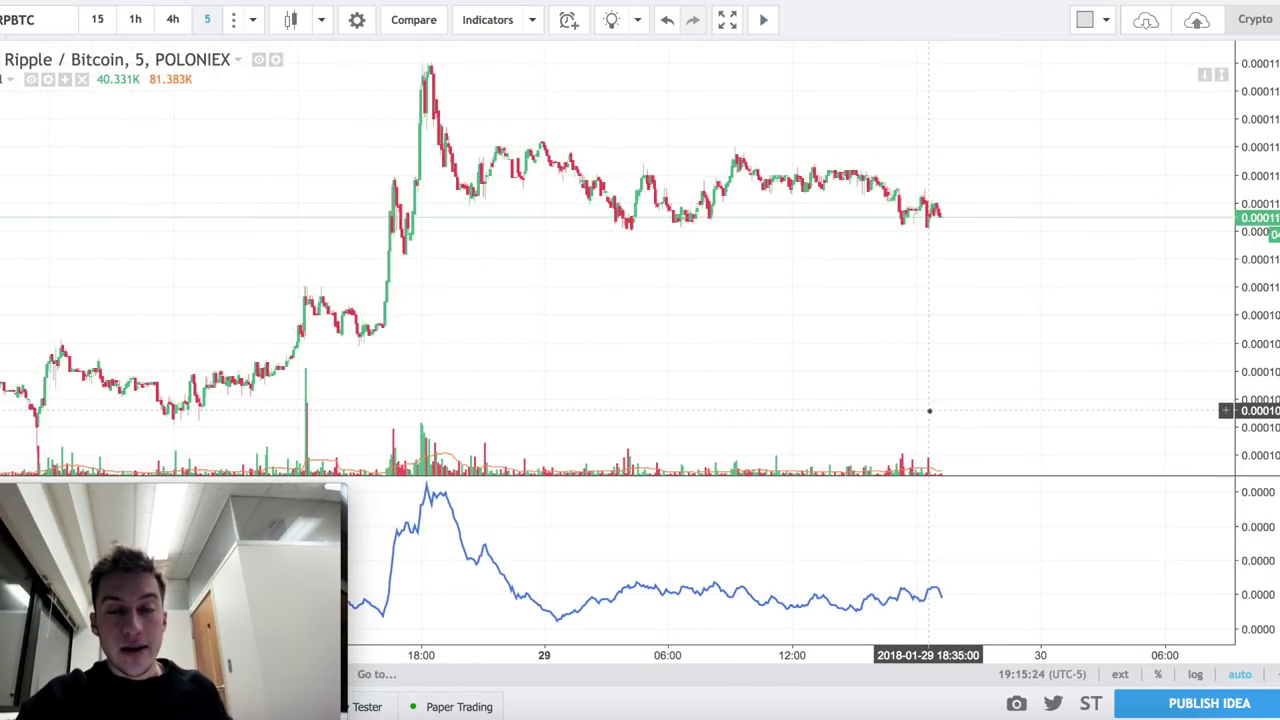
{"action": "scroll", "coordinate": [929, 410], "scroll_direction": "down", "scroll_amount": 3}
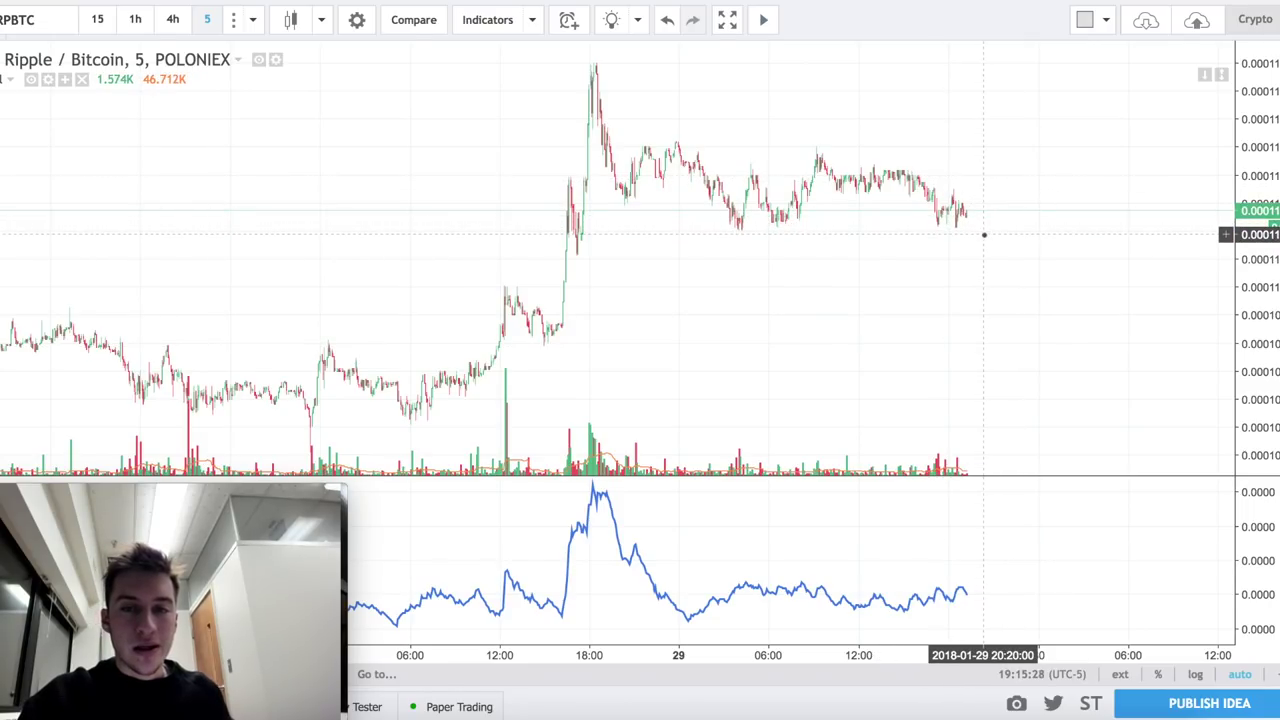
{"action": "left_click", "coordinate": [985, 230]}
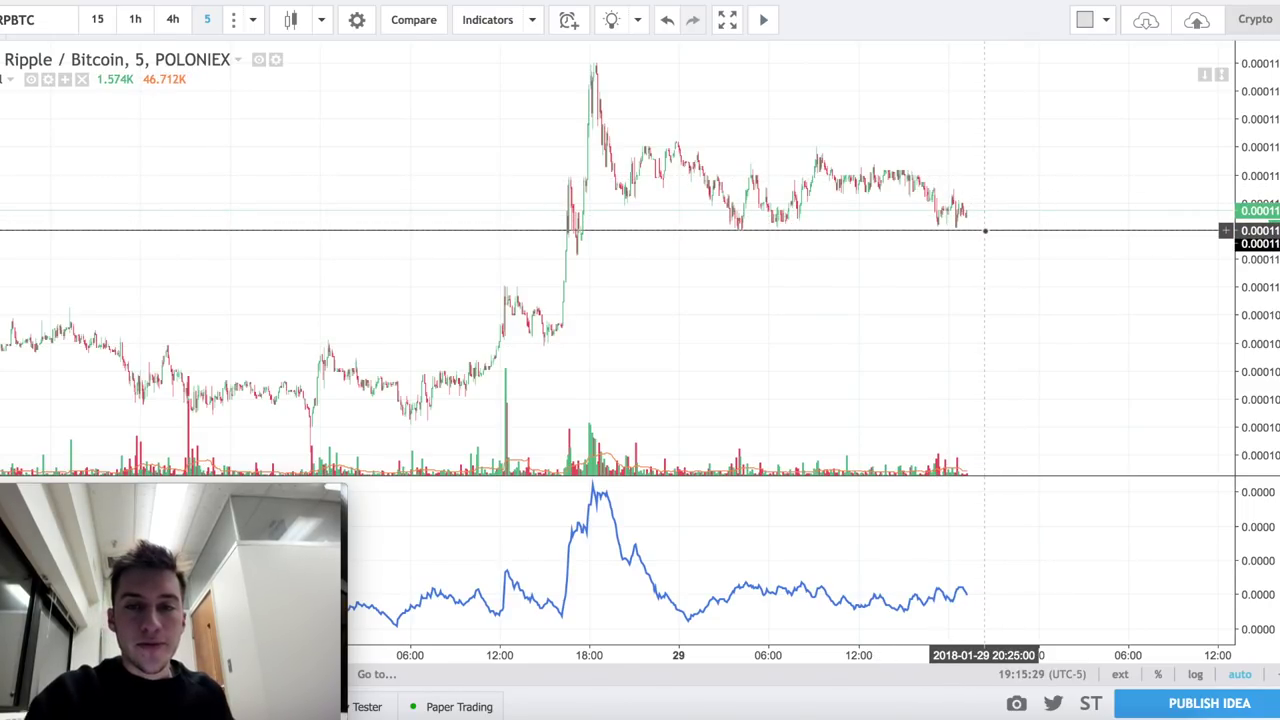
{"action": "left_click", "coordinate": [938, 141]}
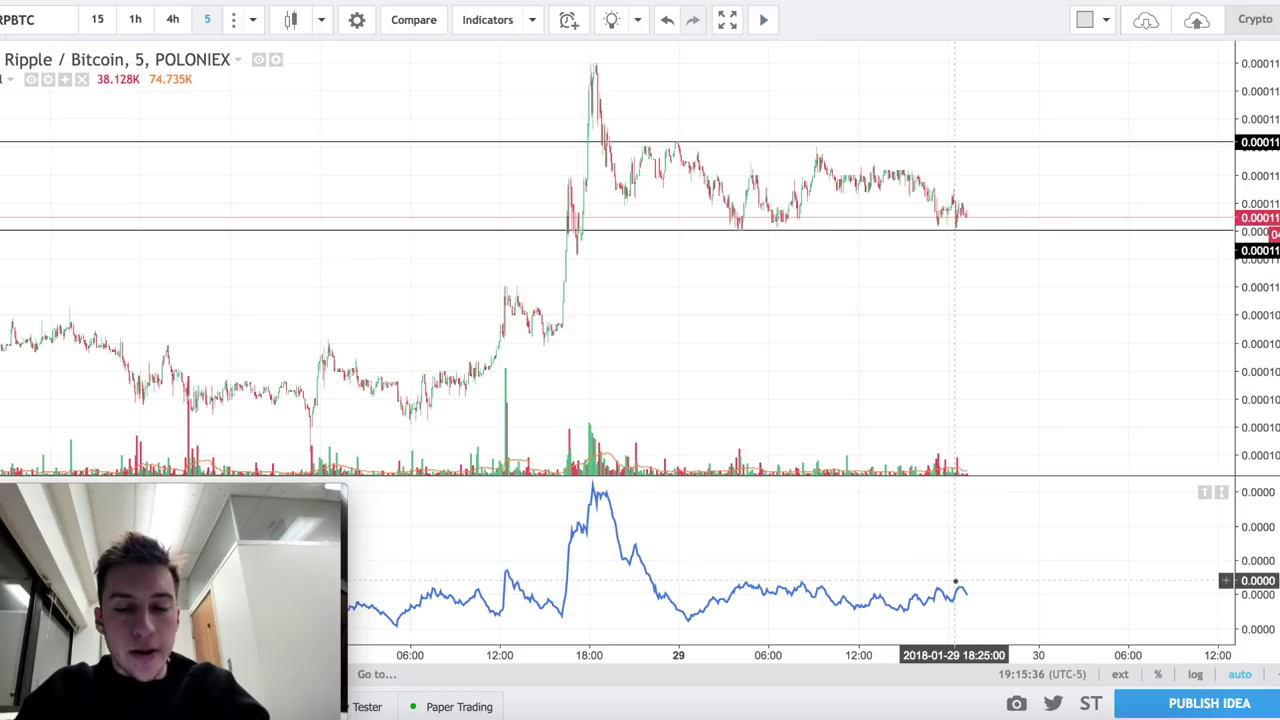
Step: Draw a horizontal line above the recent ATR peaks and create an ATR (14, RMA) Crossing alert on it with message "High volatility XRP"
{"action": "left_click", "coordinate": [955, 581]}
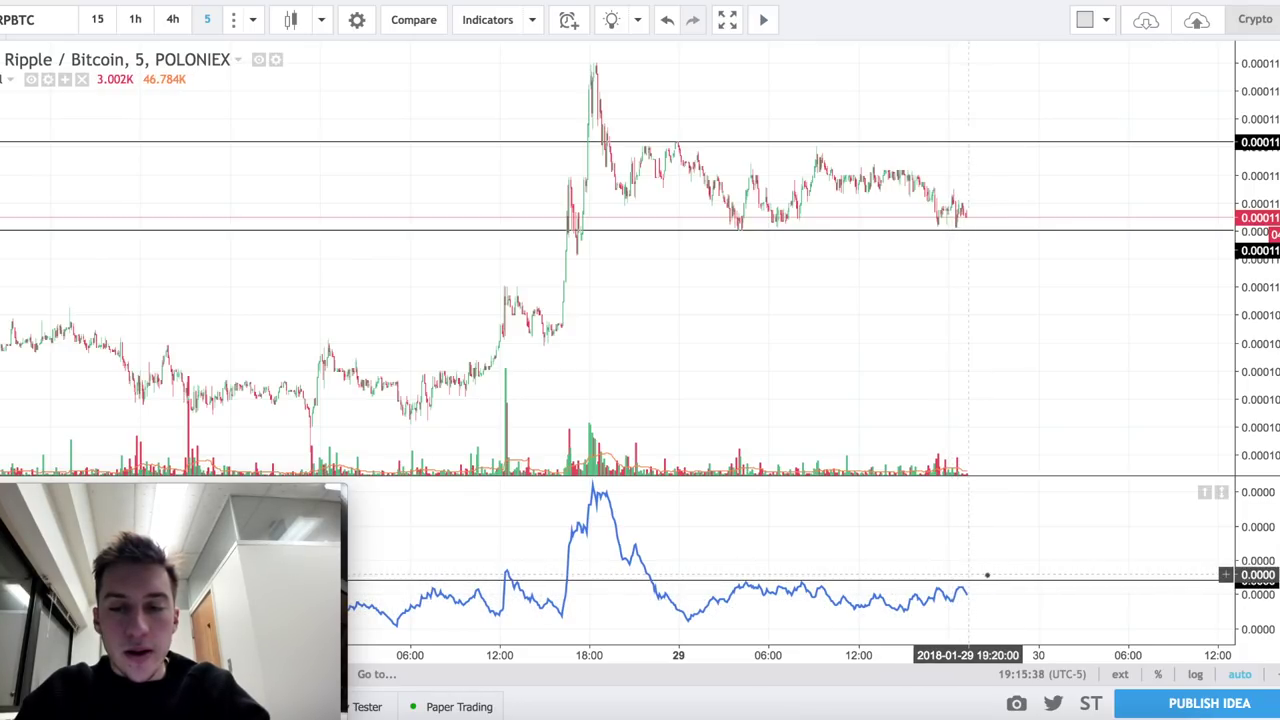
{"action": "double_click", "coordinate": [990, 582]}
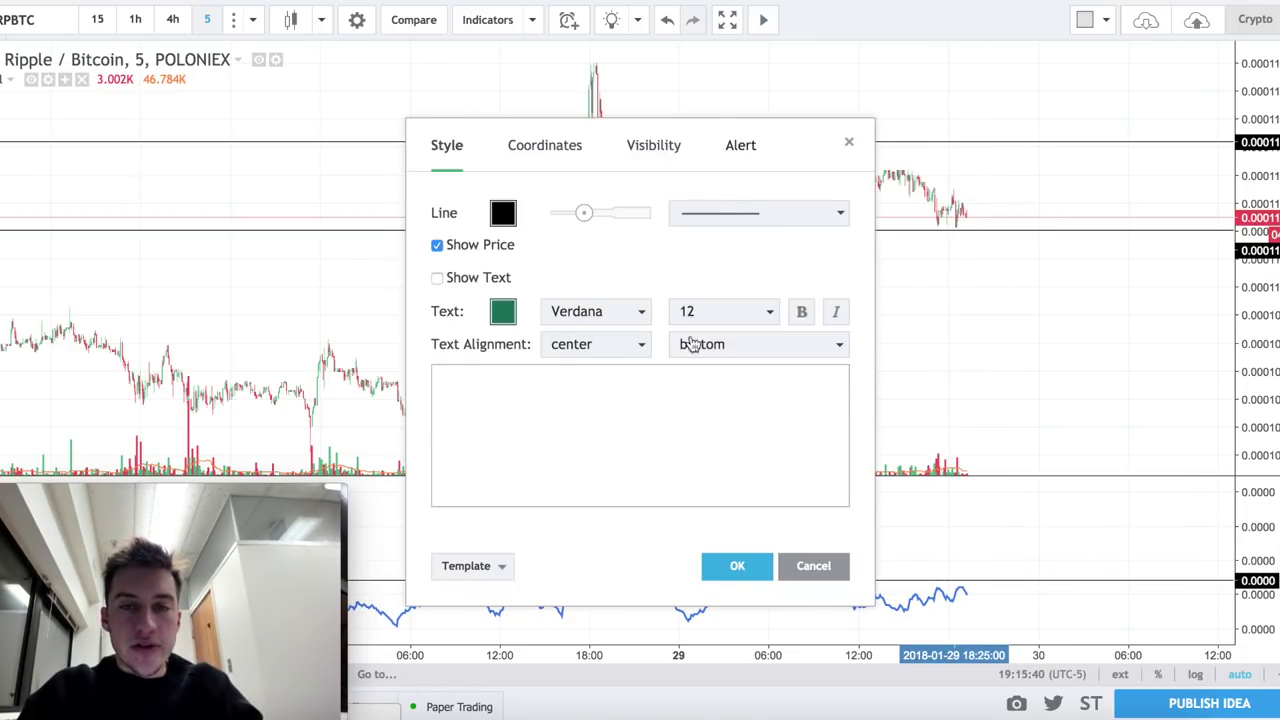
{"action": "key", "text": "alt+a"}
{"action": "key", "text": "super+a"}
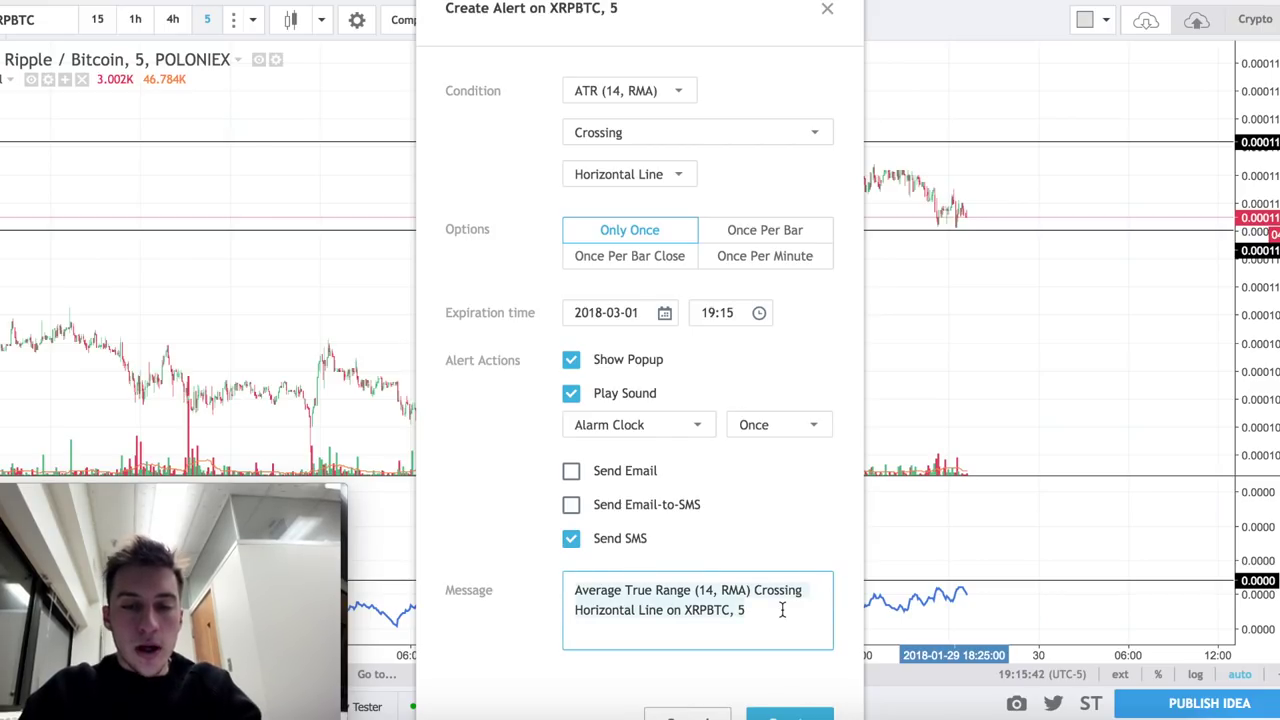
{"action": "type", "text": "High volatility XRP"}
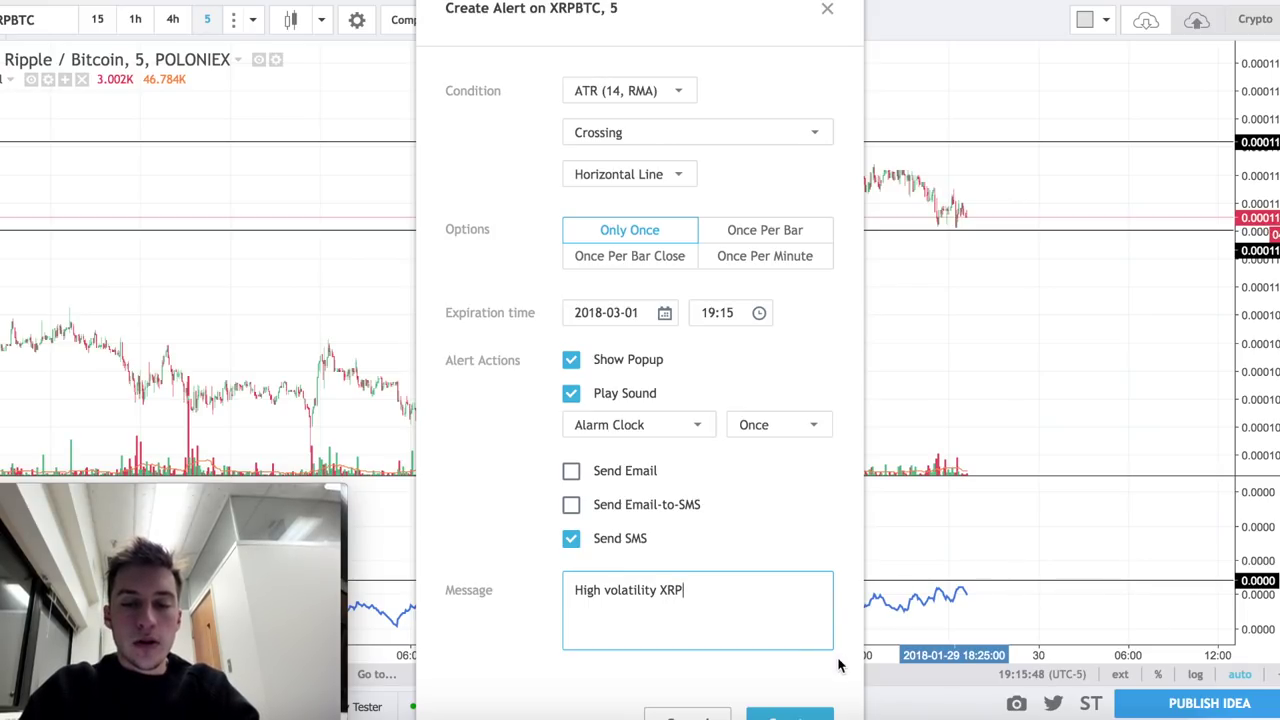
{"action": "left_click", "coordinate": [793, 714]}
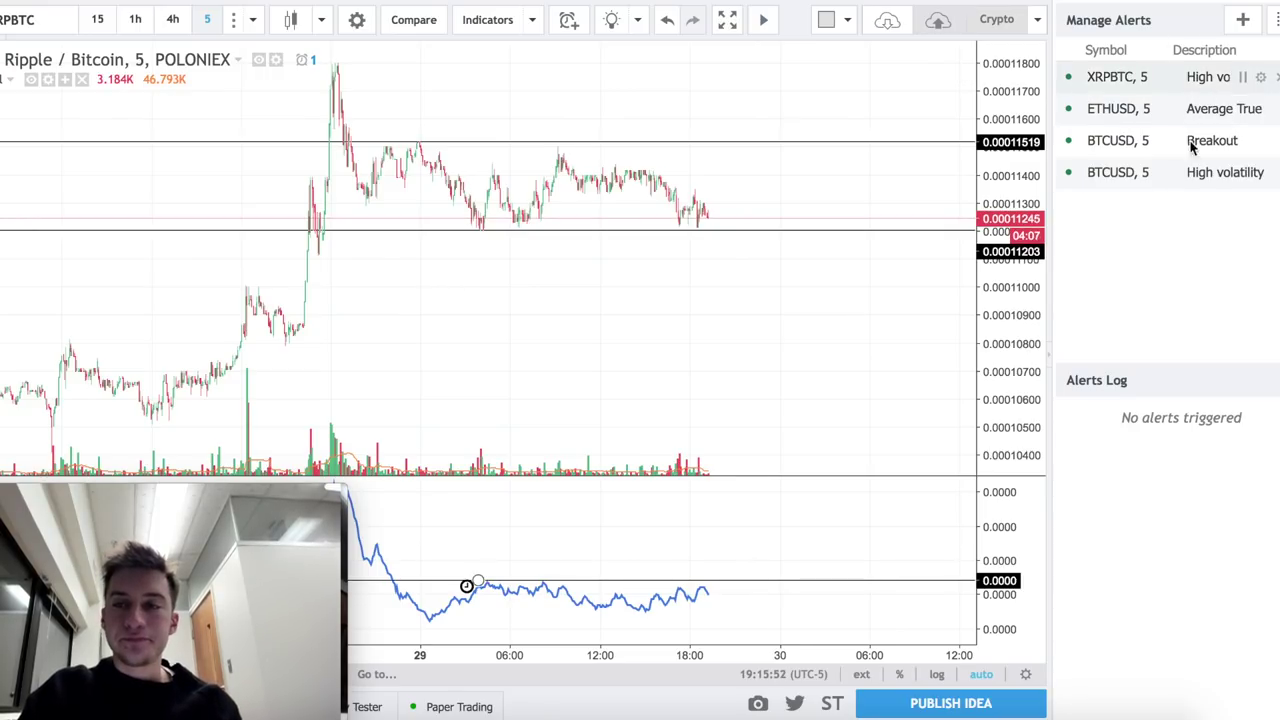
Step: Check the new XRPBTC alert in the alert list and review the marked range on the full-width chart
{"action": "mouse_move", "coordinate": [1151, 107]}
{"action": "left_click", "coordinate": [1270, 98]}
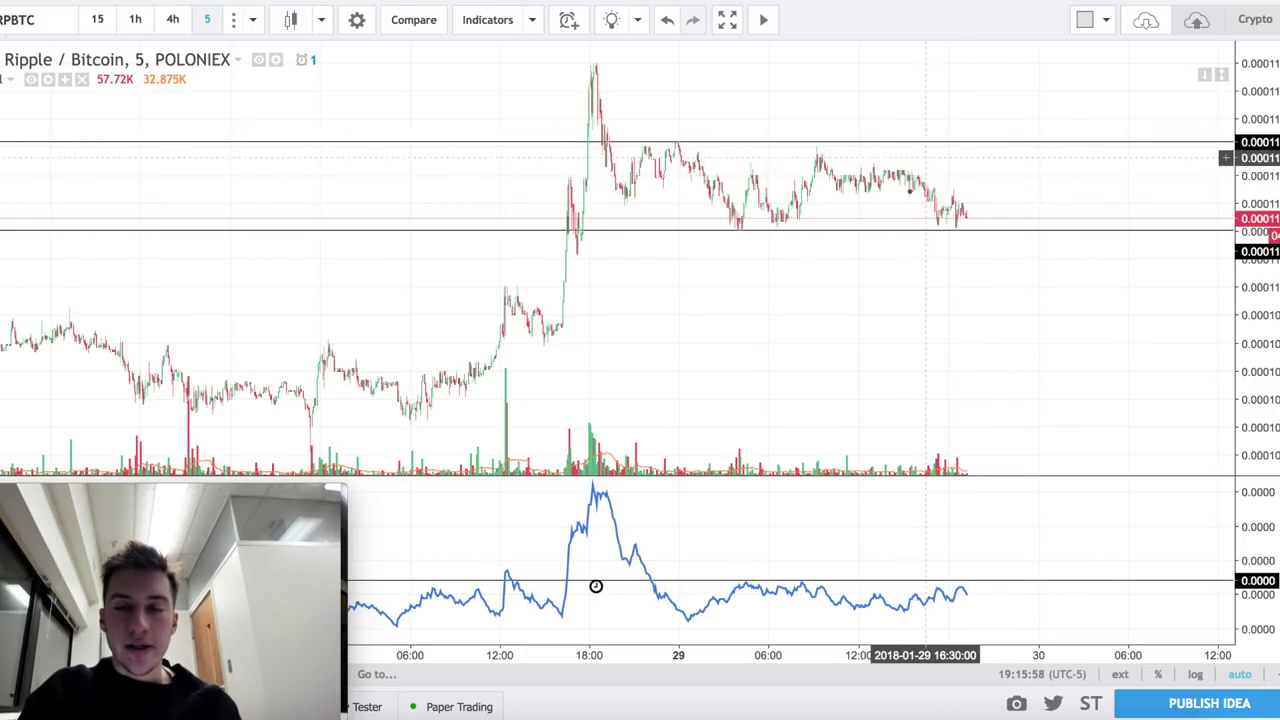
{"action": "scroll", "coordinate": [931, 466], "scroll_direction": "down", "scroll_amount": 3}
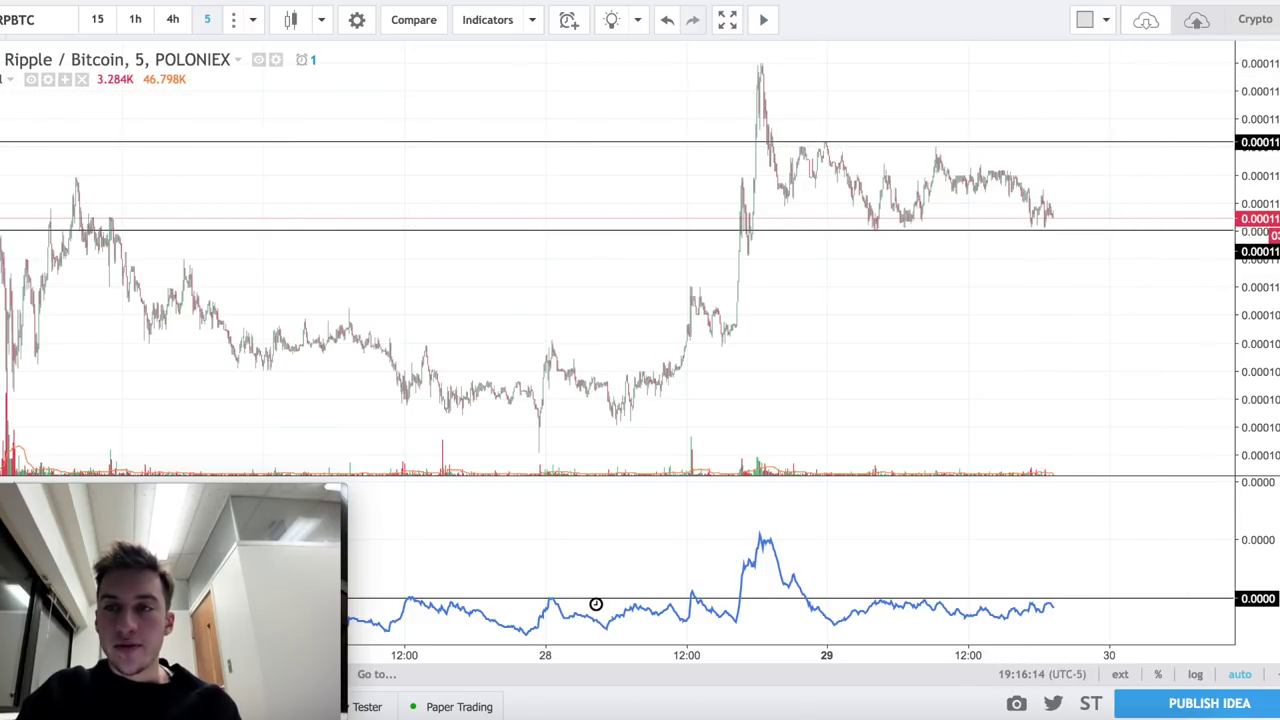
{"action": "scroll", "coordinate": [1232, 160], "scroll_direction": "down", "scroll_amount": 4}
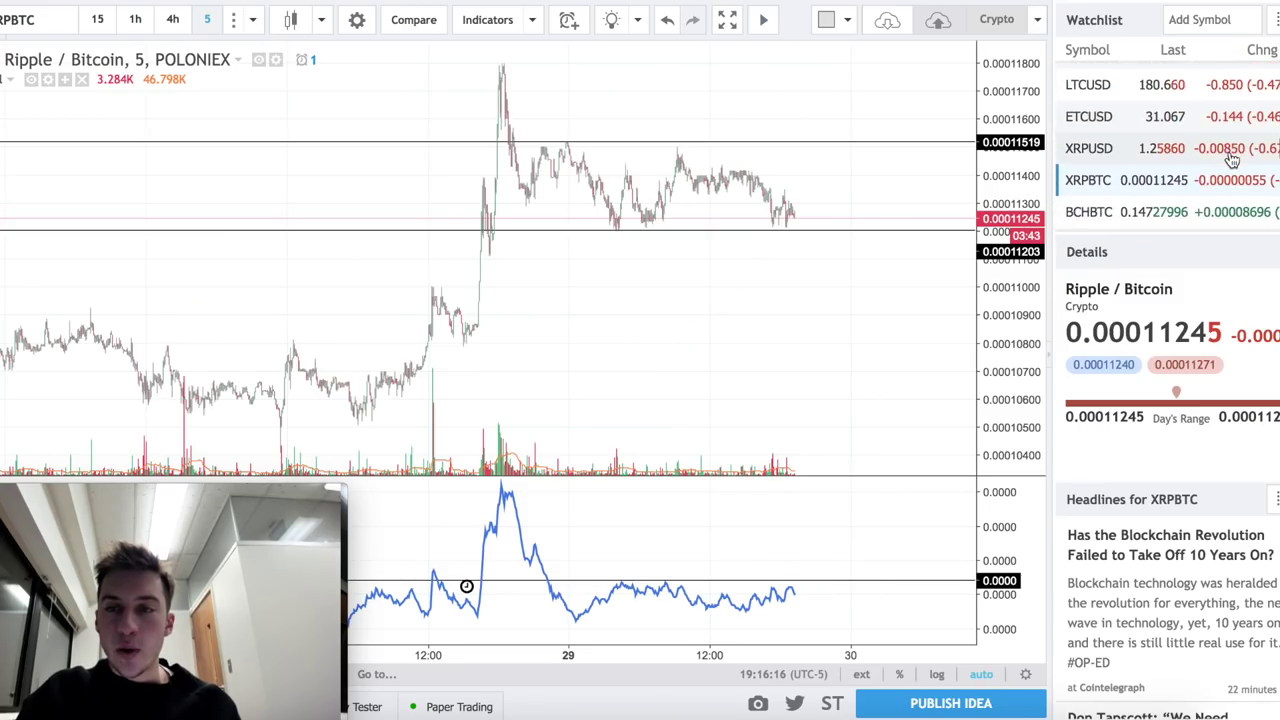
Step: Look through the BCHBTC, ETHBTC and ZECBTC charts from the watchlist for ATR setups
{"action": "left_click", "coordinate": [1232, 162]}
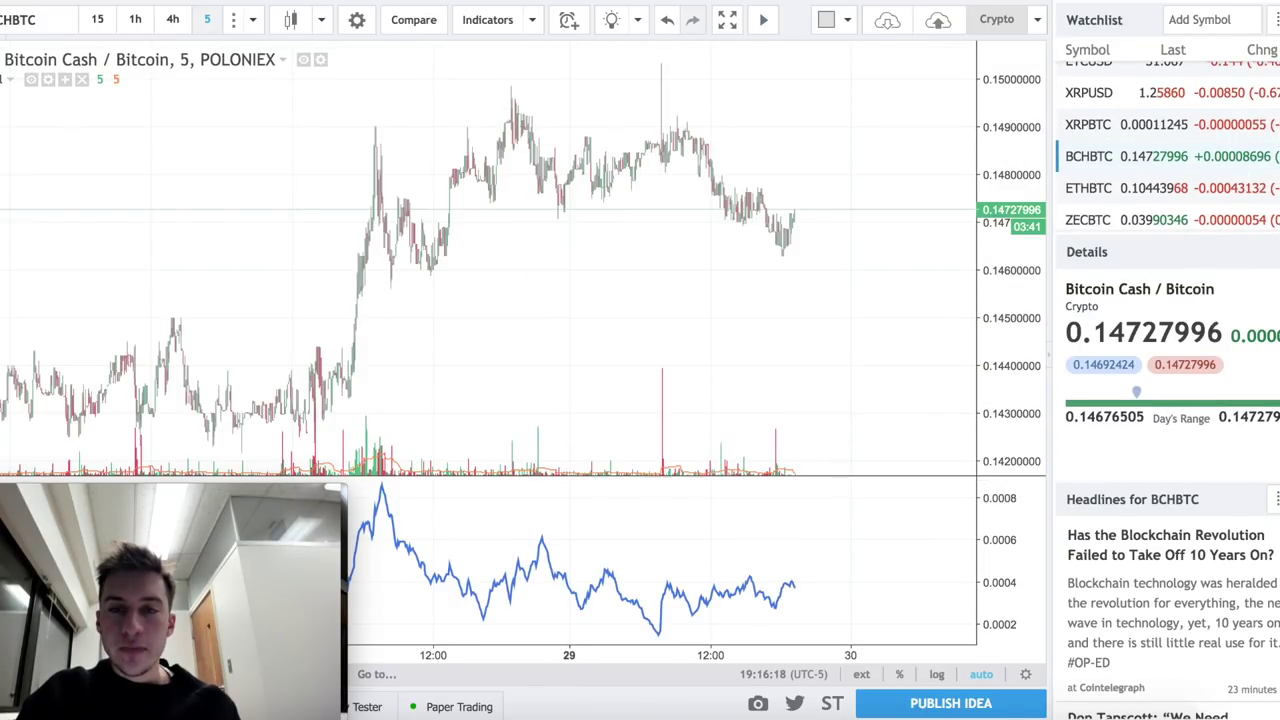
{"action": "scroll", "coordinate": [1217, 140], "scroll_direction": "down", "scroll_amount": 1}
{"action": "left_click", "coordinate": [1195, 152]}
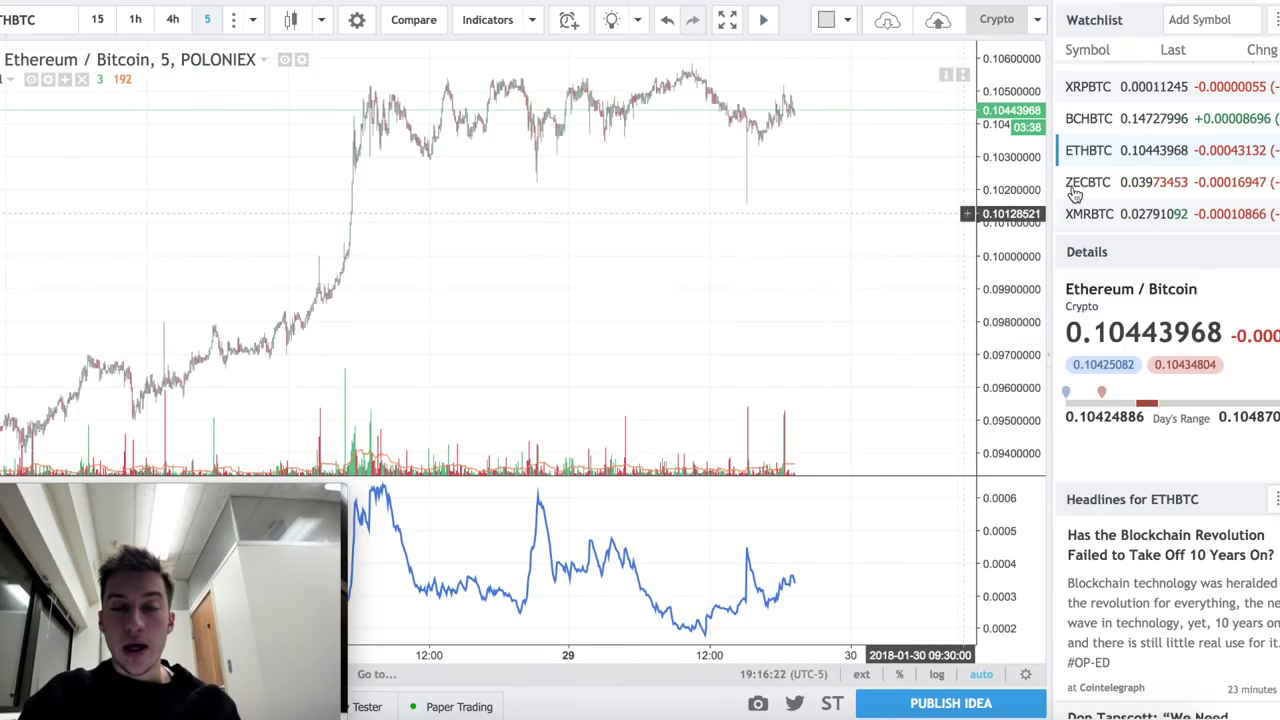
{"action": "left_click", "coordinate": [1130, 181]}
{"action": "scroll", "coordinate": [1100, 180], "scroll_direction": "down", "scroll_amount": 2}
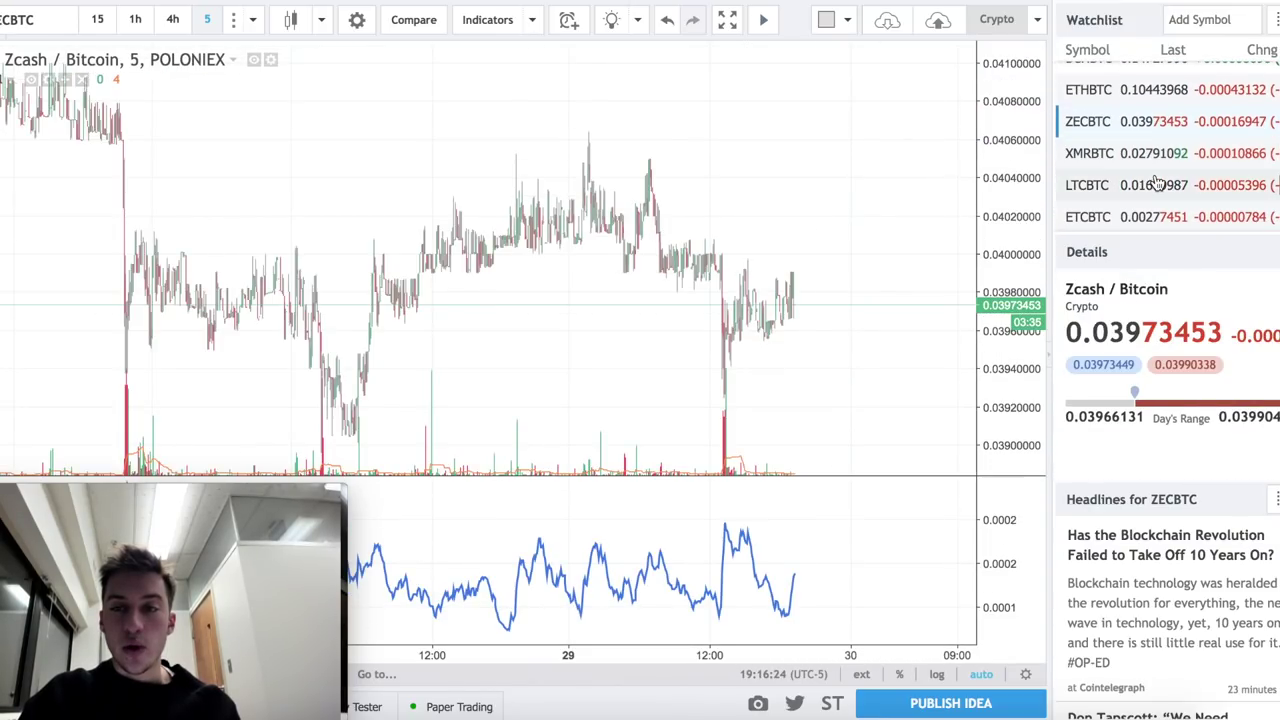
Step: Continue through ETCBTC and STRATBTC in the watchlist, then load NXTBTC and show its chart at full width
{"action": "scroll", "coordinate": [1157, 182], "scroll_direction": "down", "scroll_amount": 1}
{"action": "left_click", "coordinate": [1152, 172]}
{"action": "scroll", "coordinate": [1145, 180], "scroll_direction": "down", "scroll_amount": 2}
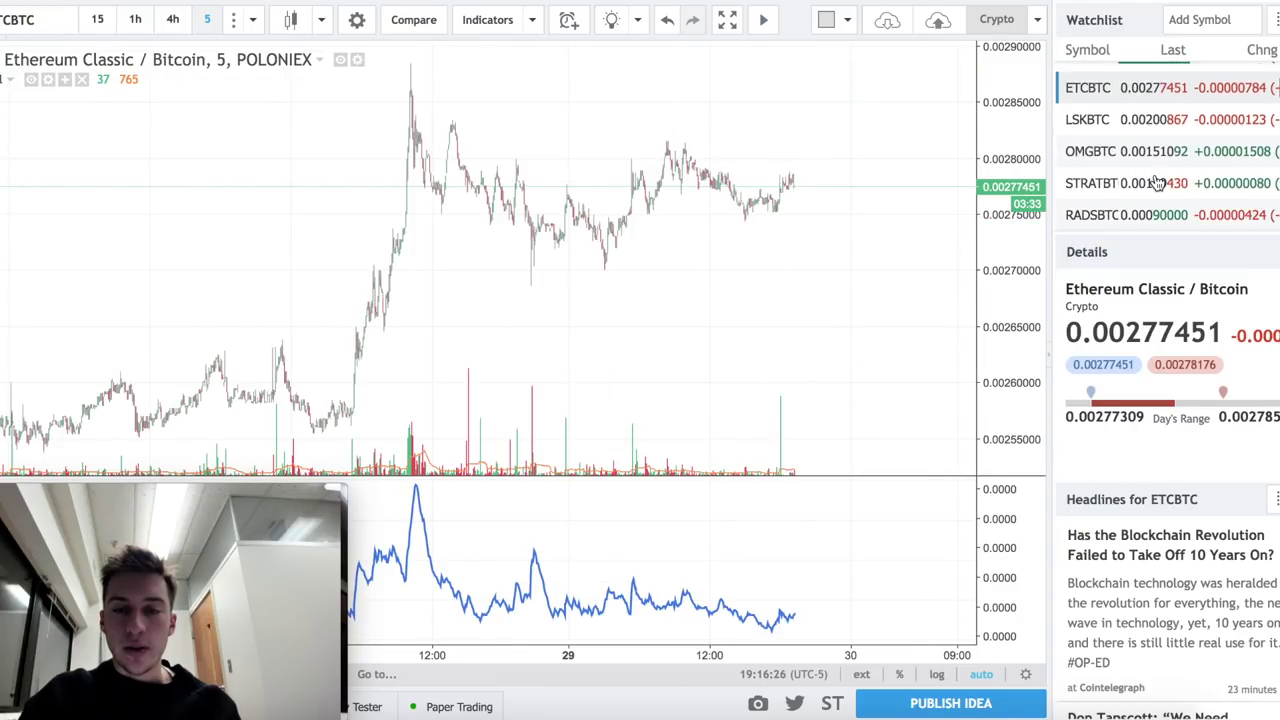
{"action": "left_click", "coordinate": [1140, 180]}
{"action": "scroll", "coordinate": [1140, 180], "scroll_direction": "down", "scroll_amount": 2}
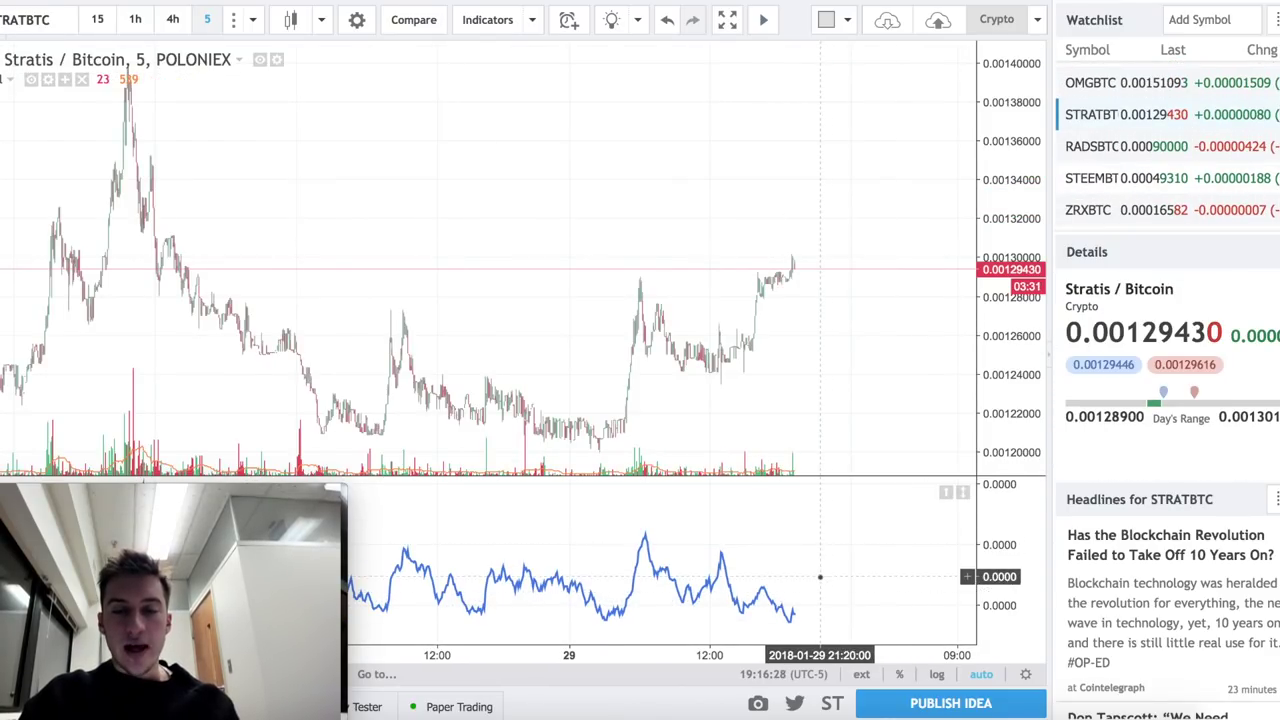
{"action": "scroll", "coordinate": [1118, 227], "scroll_direction": "down", "scroll_amount": 5}
{"action": "left_click", "coordinate": [1118, 220]}
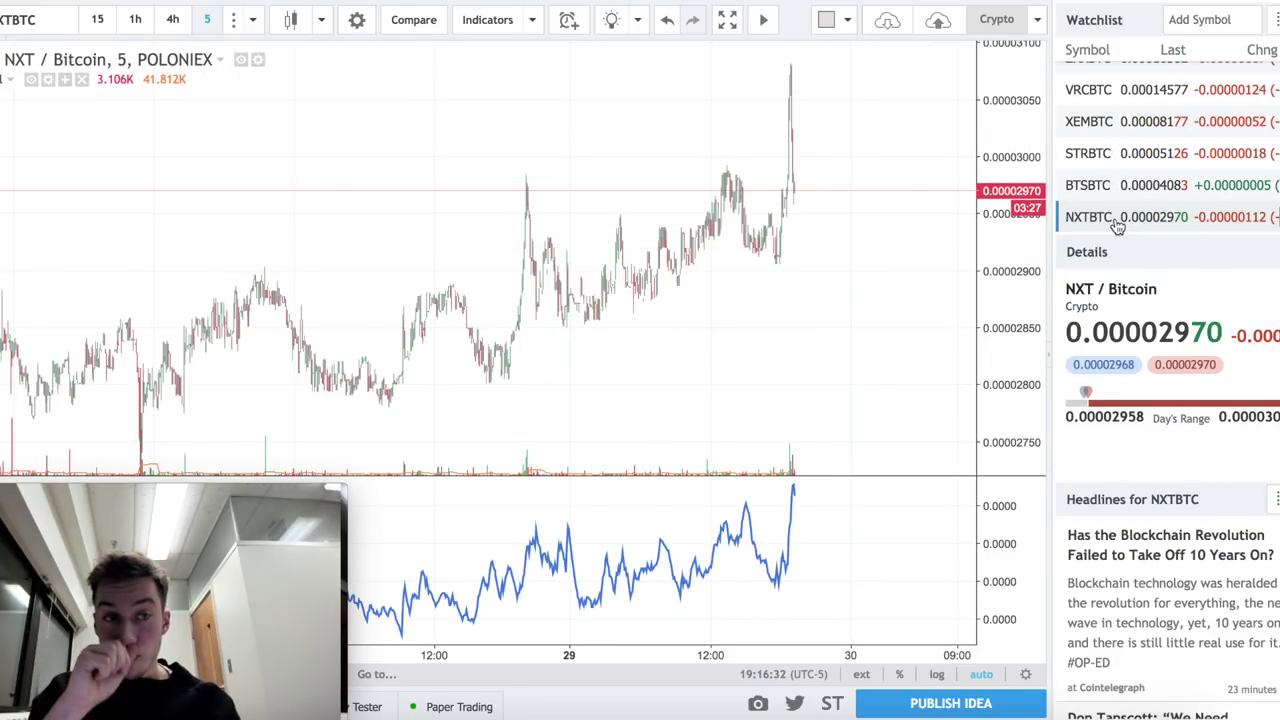
{"action": "left_click", "coordinate": [1048, 354]}
Step: Examine the longer NXTBTC price history back to before January 25 and compare its trend with the ATR
{"action": "scroll", "coordinate": [984, 280], "scroll_direction": "down", "scroll_amount": 5}
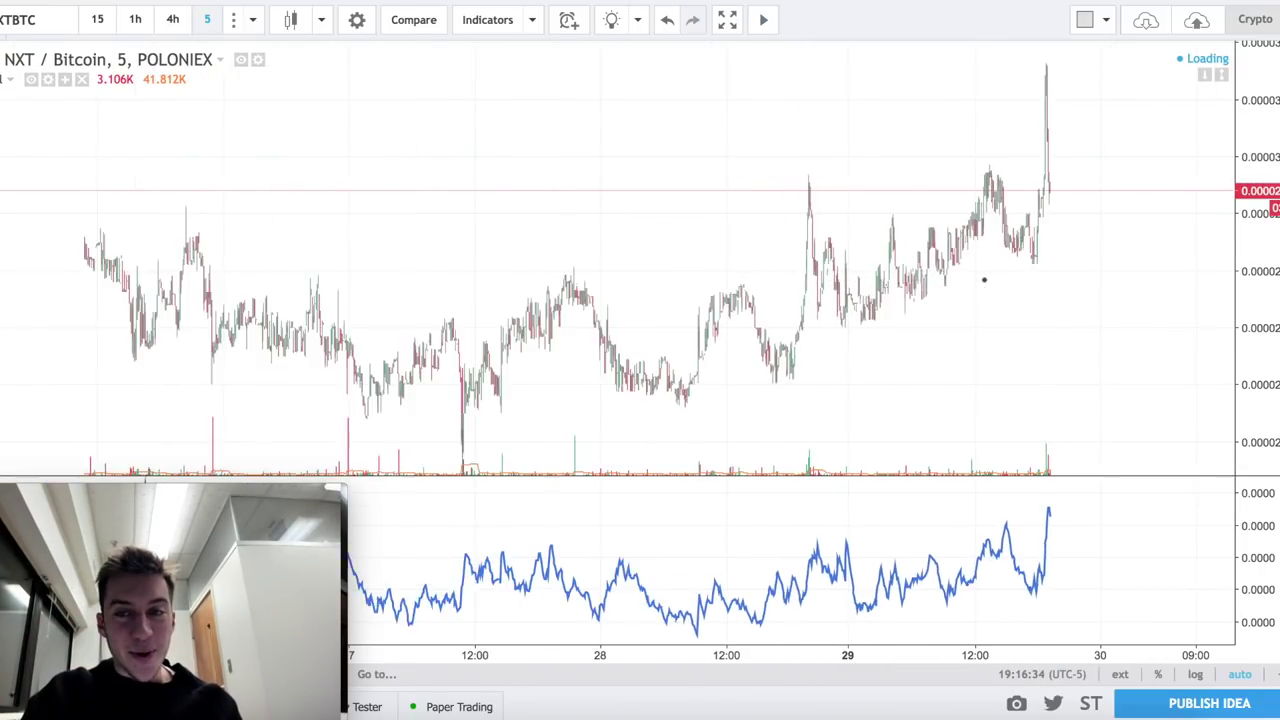
{"action": "scroll", "coordinate": [984, 280], "scroll_direction": "down", "scroll_amount": 2}
{"action": "scroll", "coordinate": [984, 280], "scroll_direction": "up", "scroll_amount": 8}
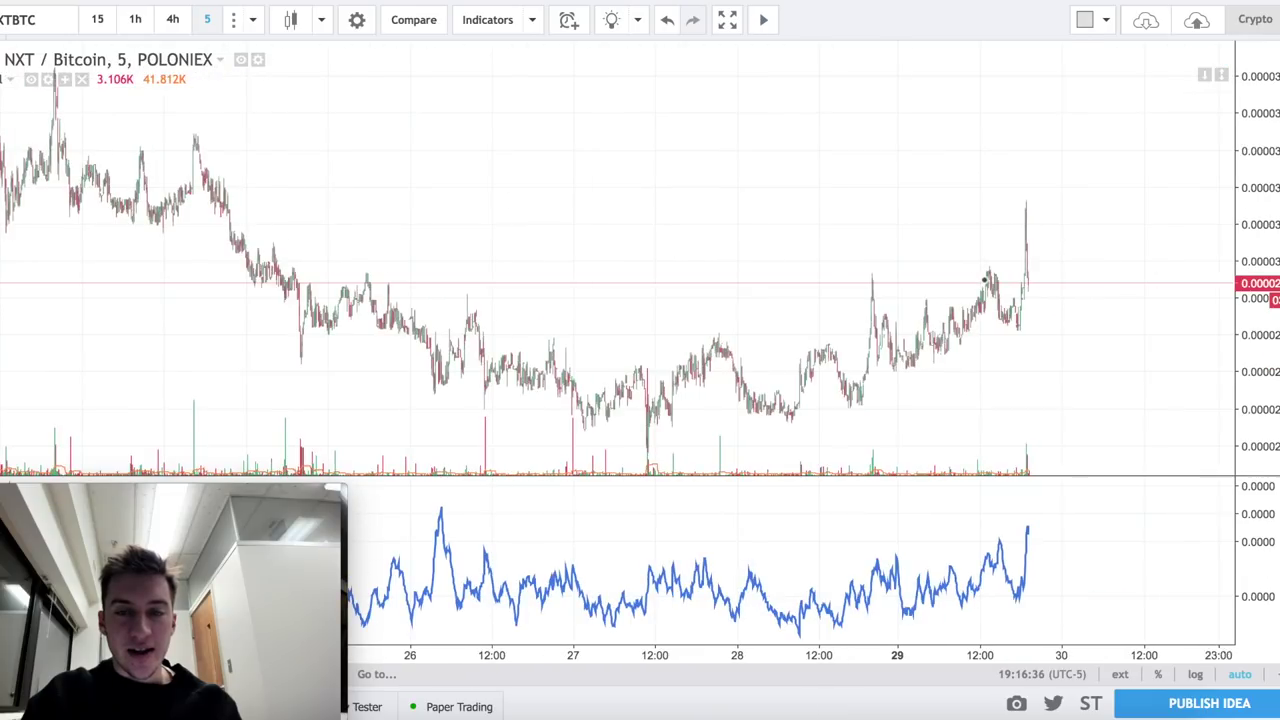
{"action": "scroll", "coordinate": [984, 280], "scroll_direction": "down", "scroll_amount": 1}
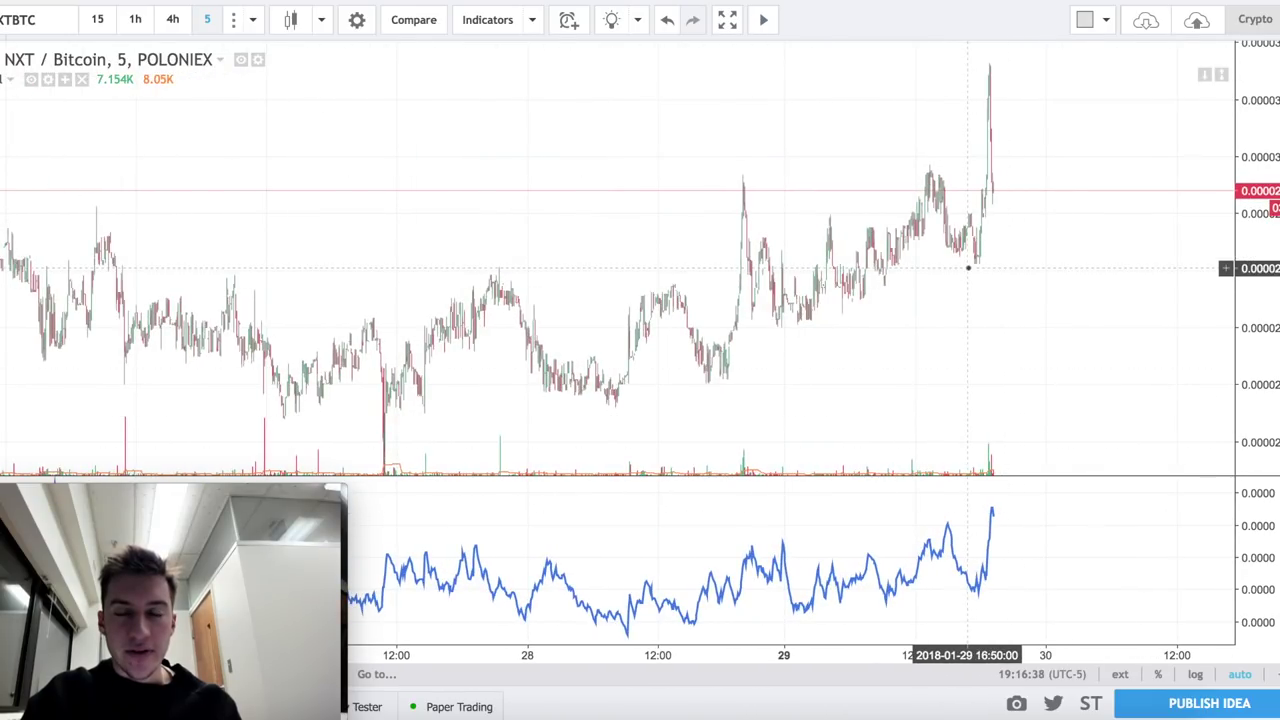
{"action": "scroll", "coordinate": [974, 266], "scroll_direction": "down", "scroll_amount": 4}
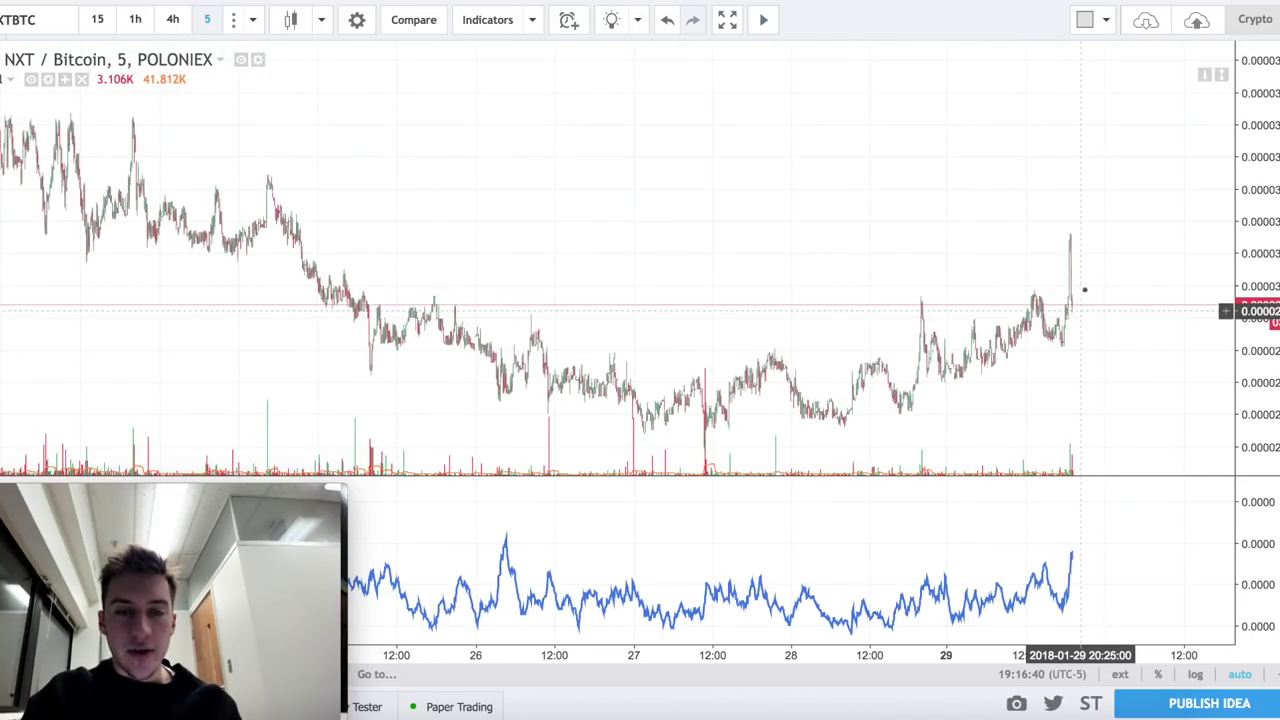
{"action": "scroll", "coordinate": [1107, 321], "scroll_direction": "down", "scroll_amount": 2}
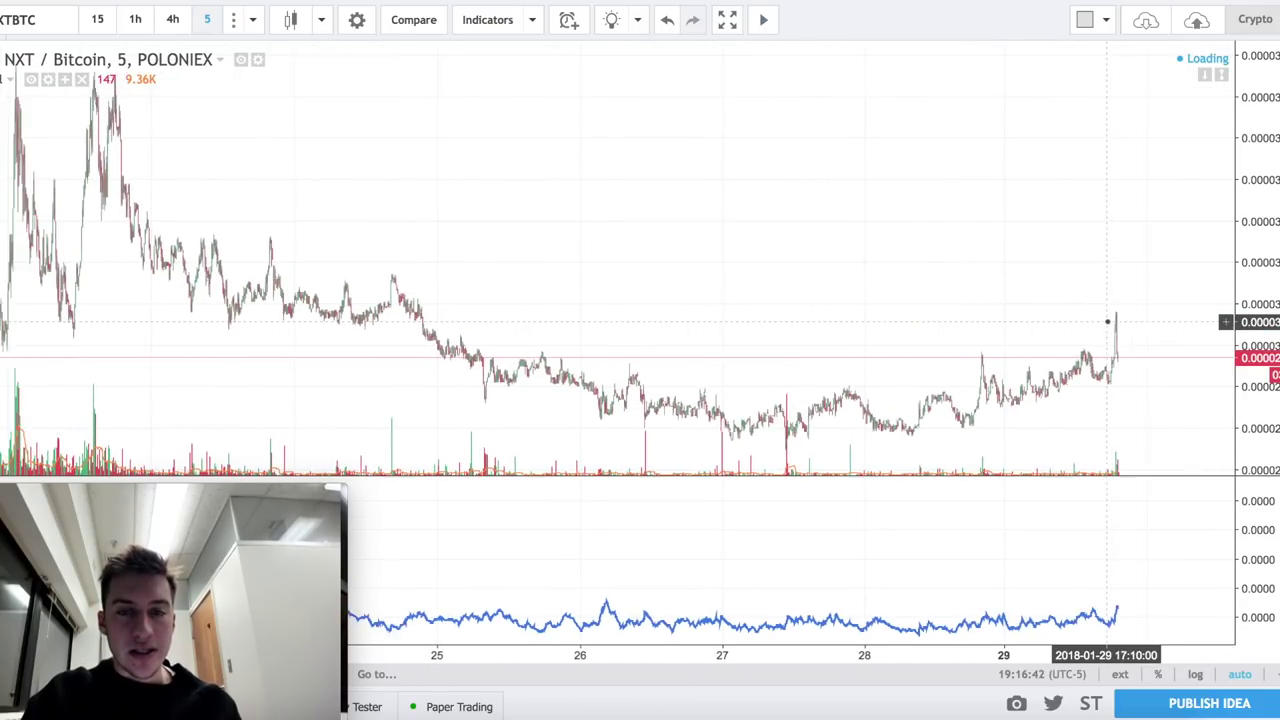
{"action": "scroll", "coordinate": [1107, 321], "scroll_direction": "left", "scroll_amount": 2}
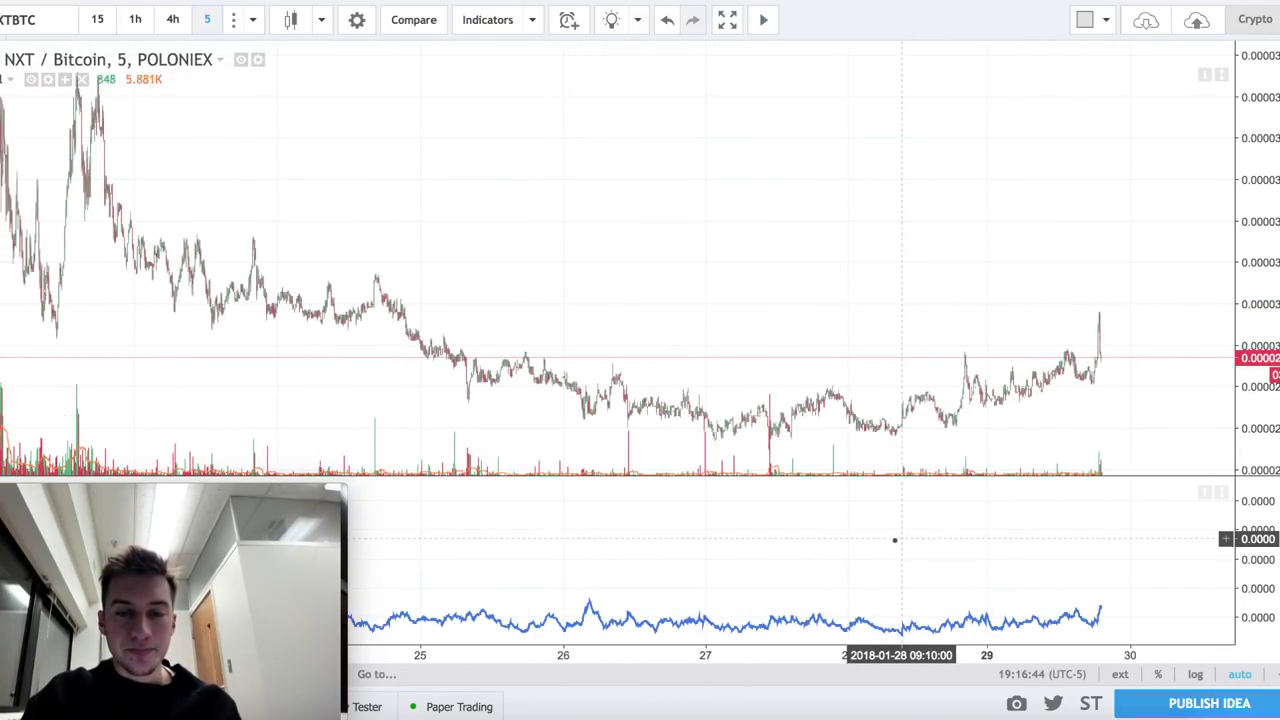
{"action": "scroll", "coordinate": [1068, 590], "scroll_direction": "left", "scroll_amount": 1}
{"action": "scroll", "coordinate": [1067, 590], "scroll_direction": "left", "scroll_amount": 1}
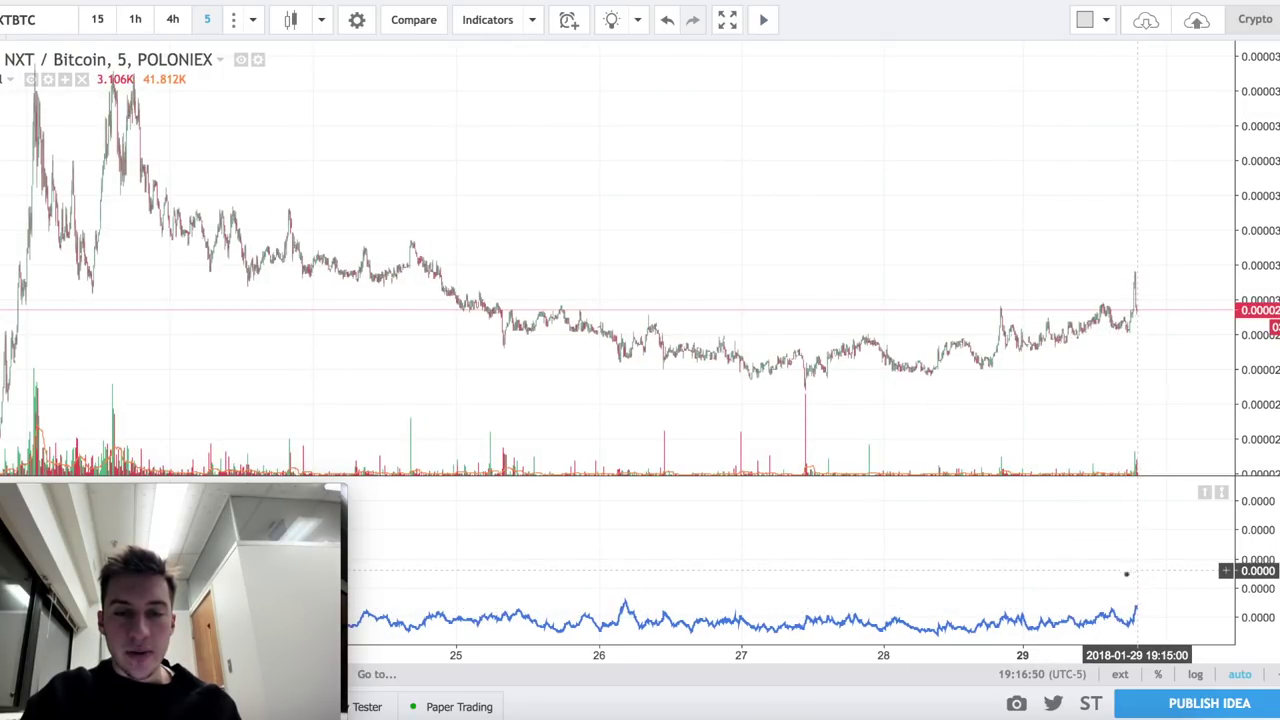
{"action": "scroll", "coordinate": [1126, 574], "scroll_direction": "right", "scroll_amount": 3}
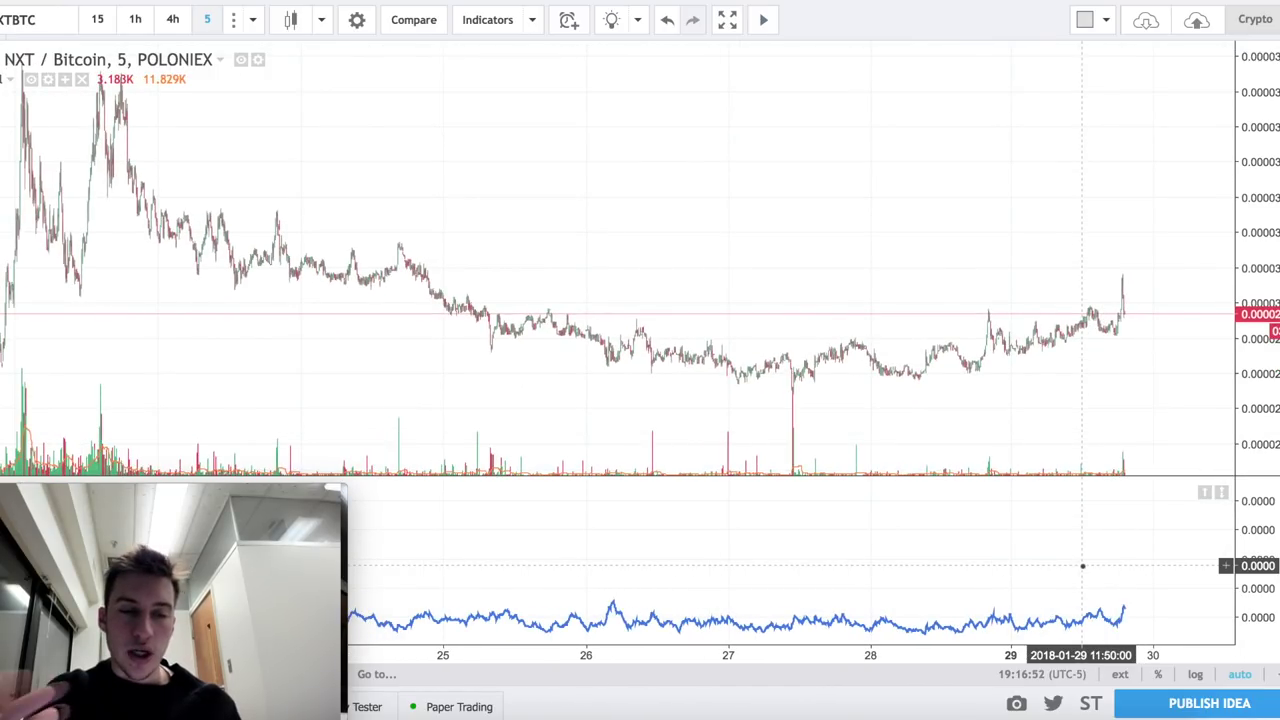
Step: Examine the latest NXTBTC price, volume and ATR moves up close and switch to the "Screening using the ATR" slide
{"action": "scroll", "coordinate": [1082, 566], "scroll_direction": "up", "scroll_amount": 5}
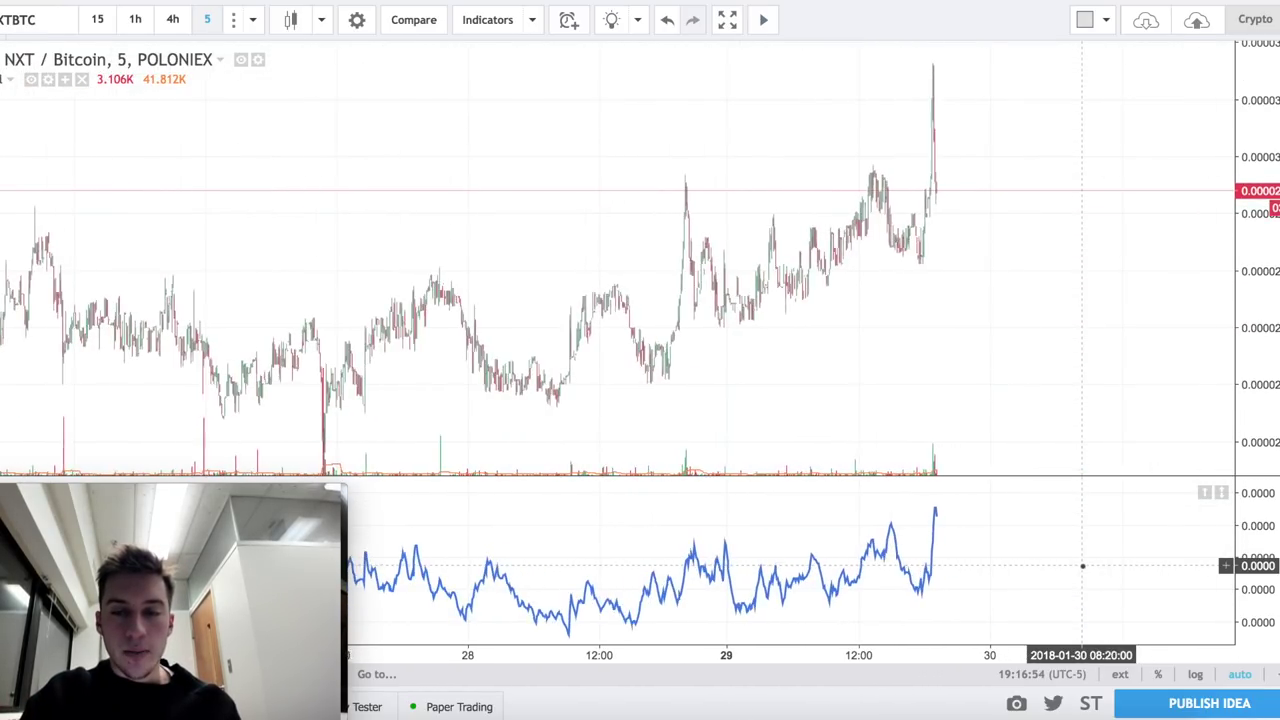
{"action": "scroll", "coordinate": [962, 517], "scroll_direction": "up", "scroll_amount": 3}
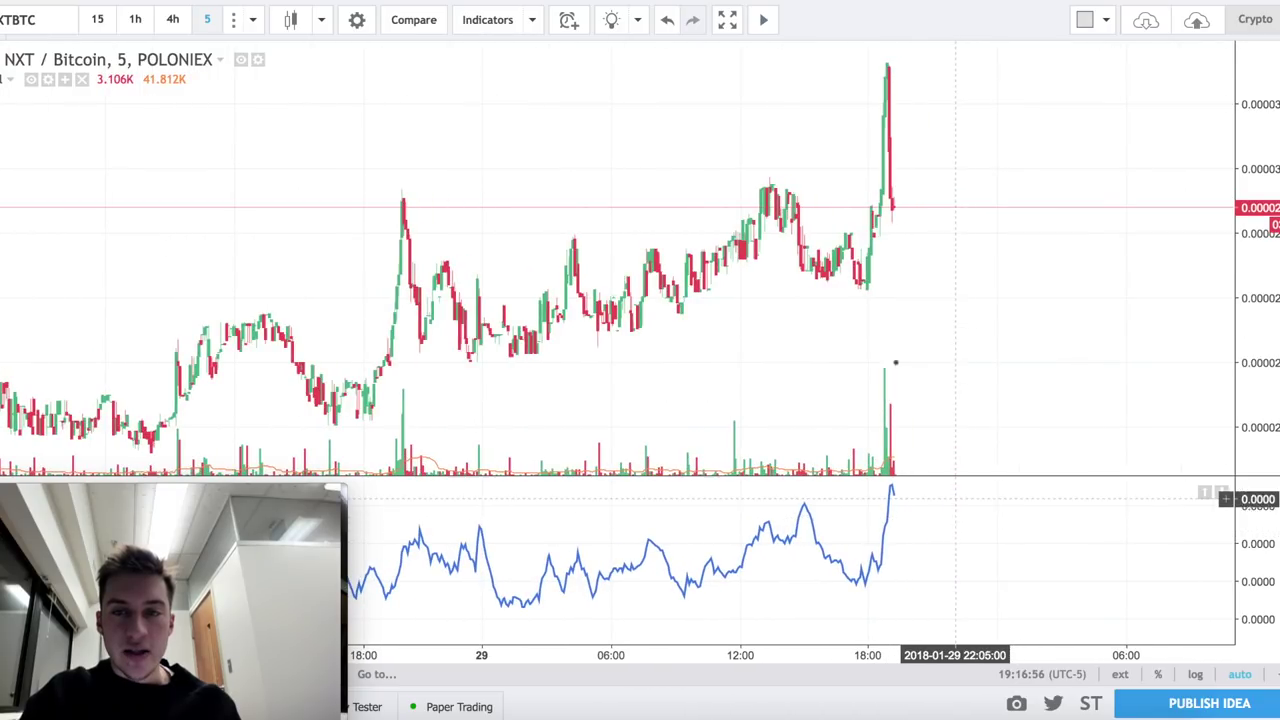
{"action": "scroll", "coordinate": [955, 313], "scroll_direction": "down", "scroll_amount": 3}
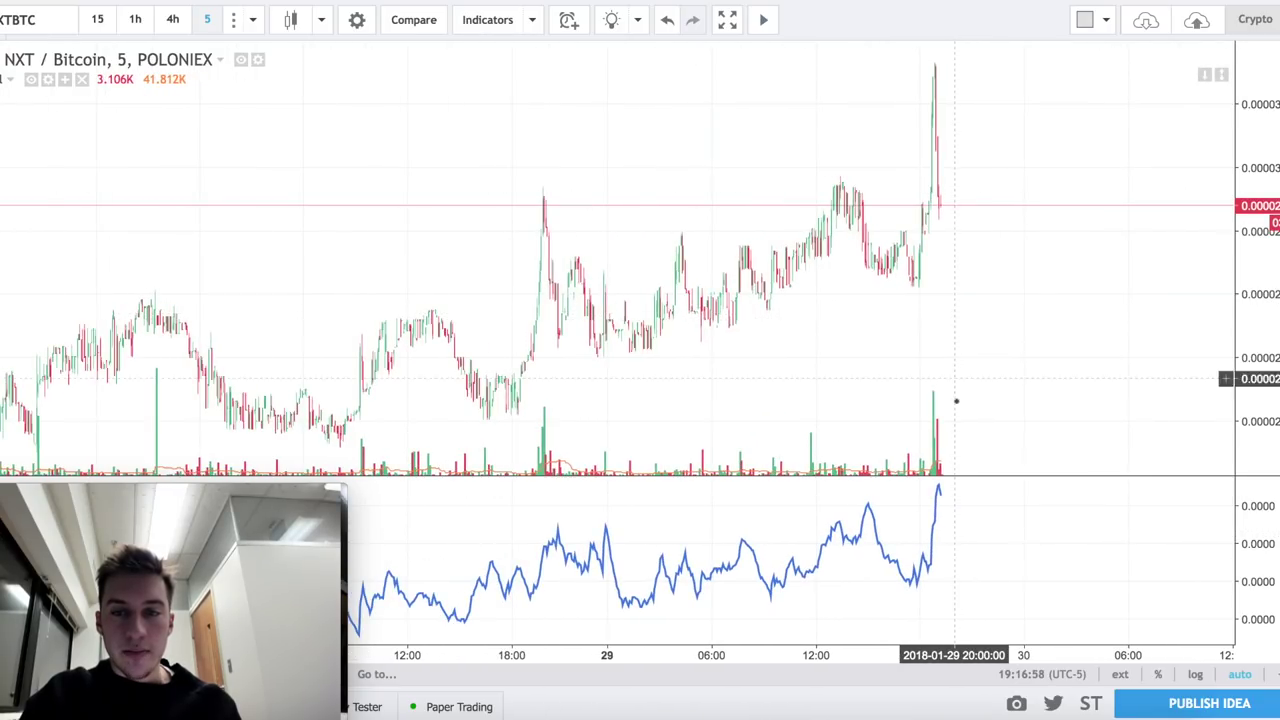
{"action": "scroll", "coordinate": [1042, 369], "scroll_direction": "down", "scroll_amount": 1}
{"action": "scroll", "coordinate": [1042, 369], "scroll_direction": "down", "scroll_amount": 2}
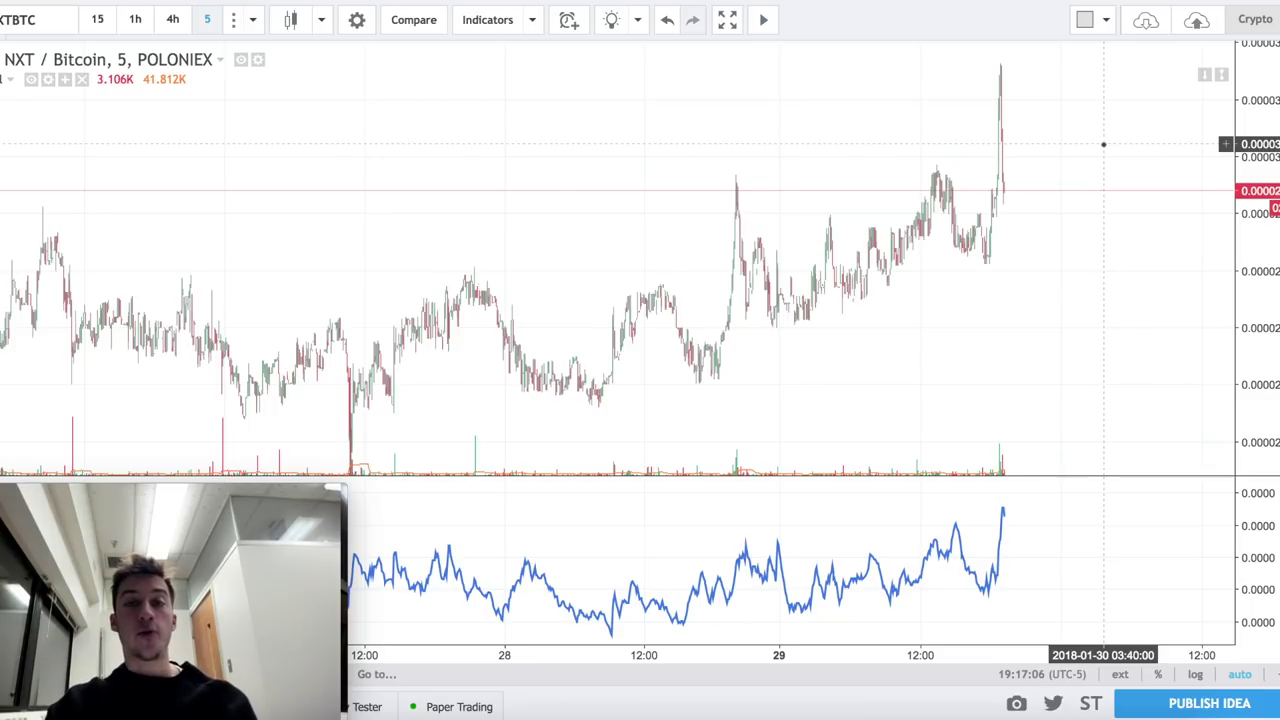
{"action": "left_click", "coordinate": [849, 2]}
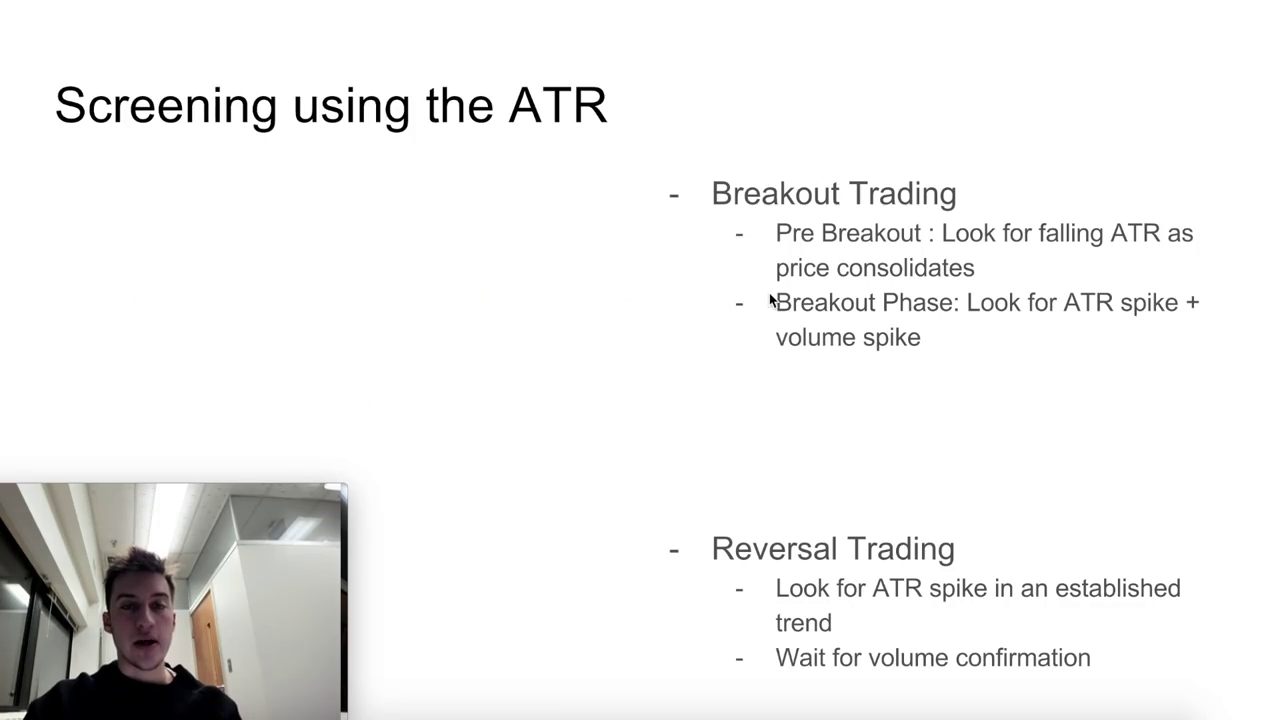